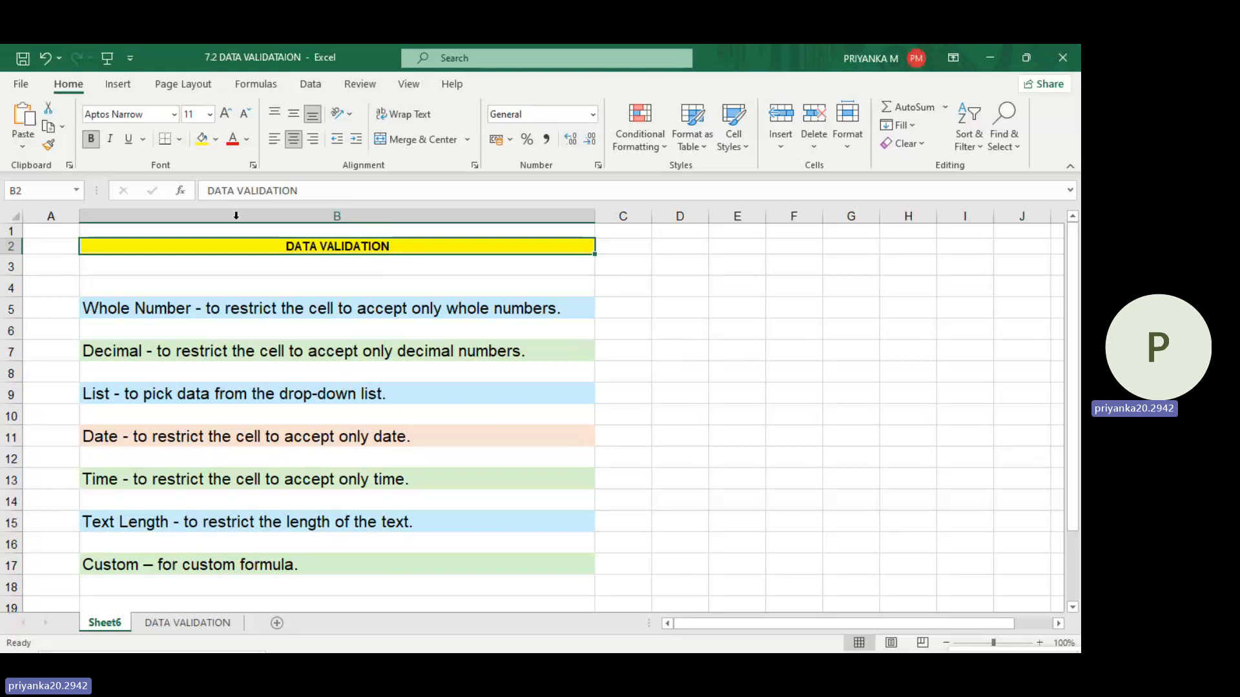
# - Open the data validation settings for heading cell B2 and examine the available Allow criteria types
pyautogui.click(310, 85)
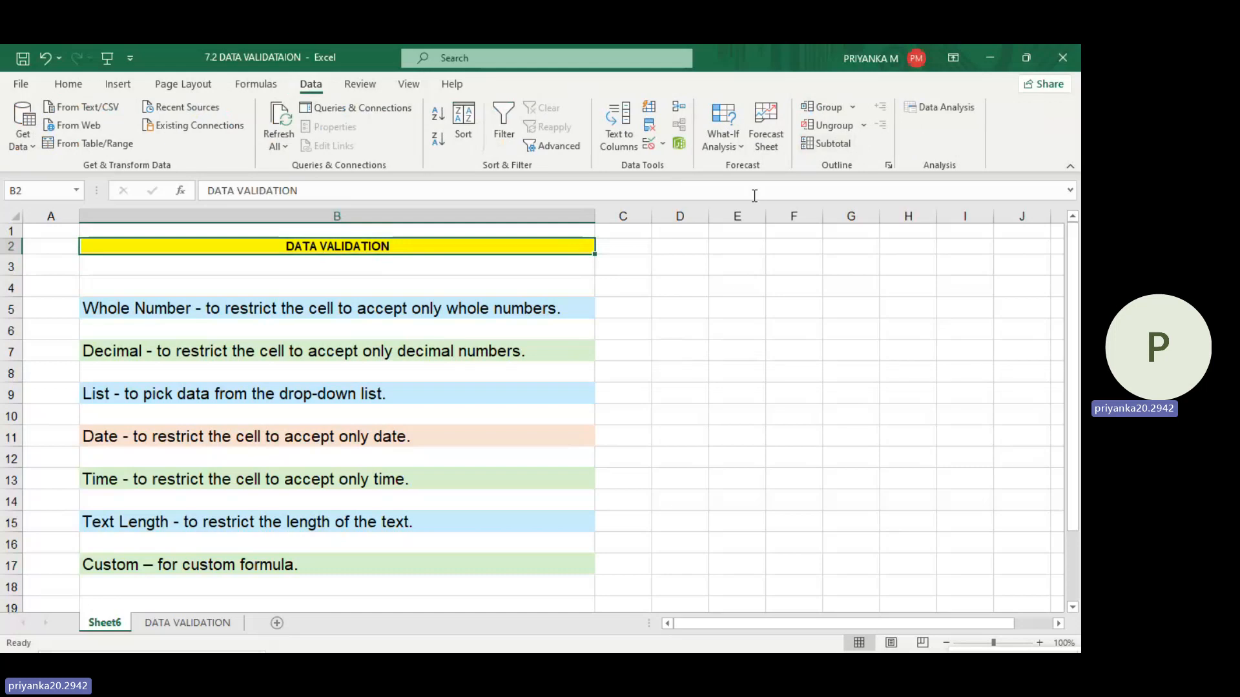
pyautogui.click(661, 146)
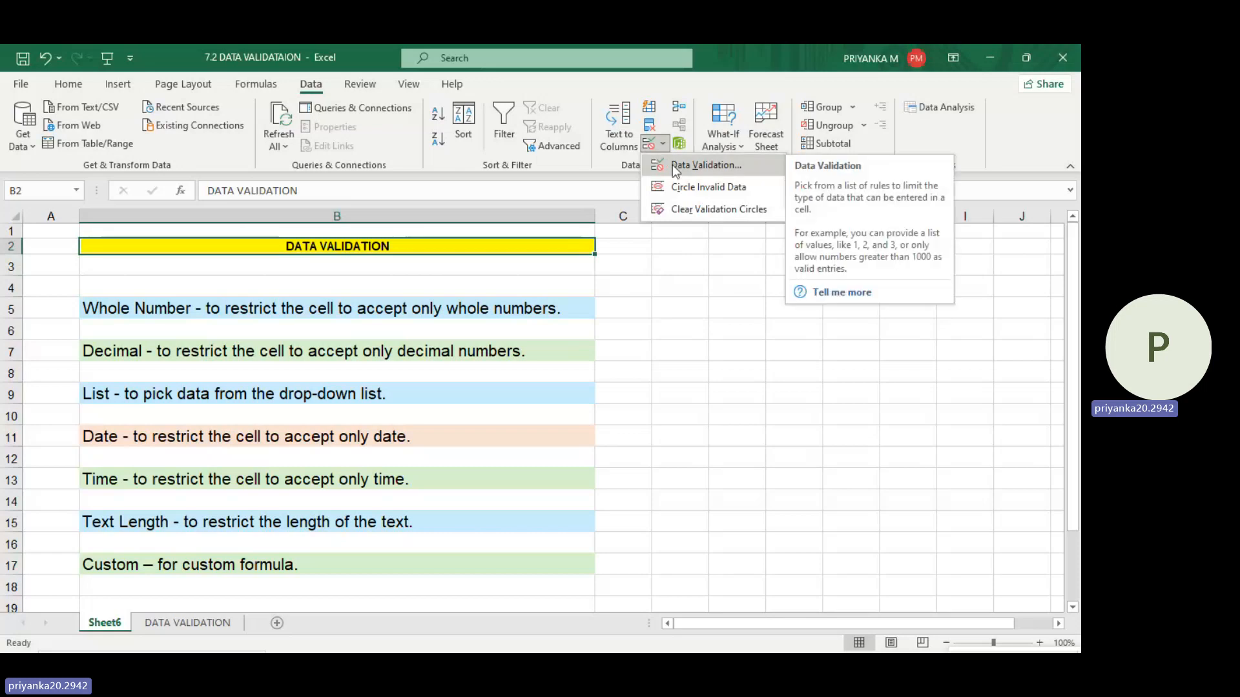
pyautogui.click(672, 164)
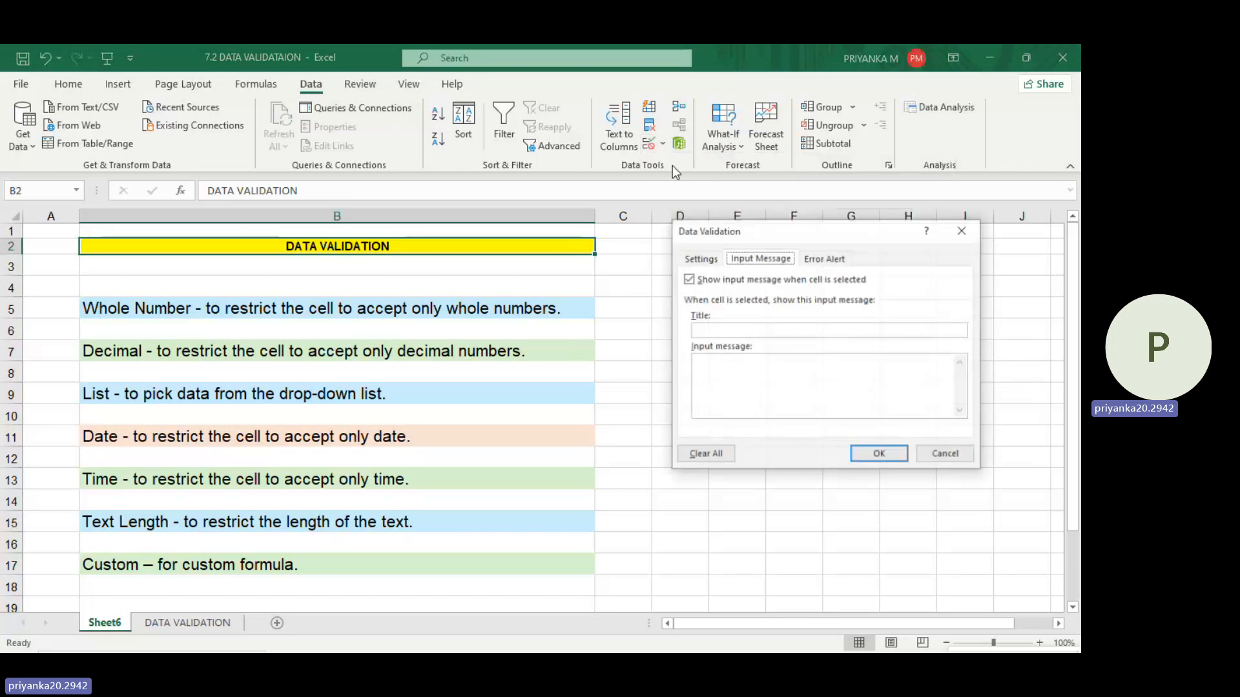
pyautogui.click(712, 261)
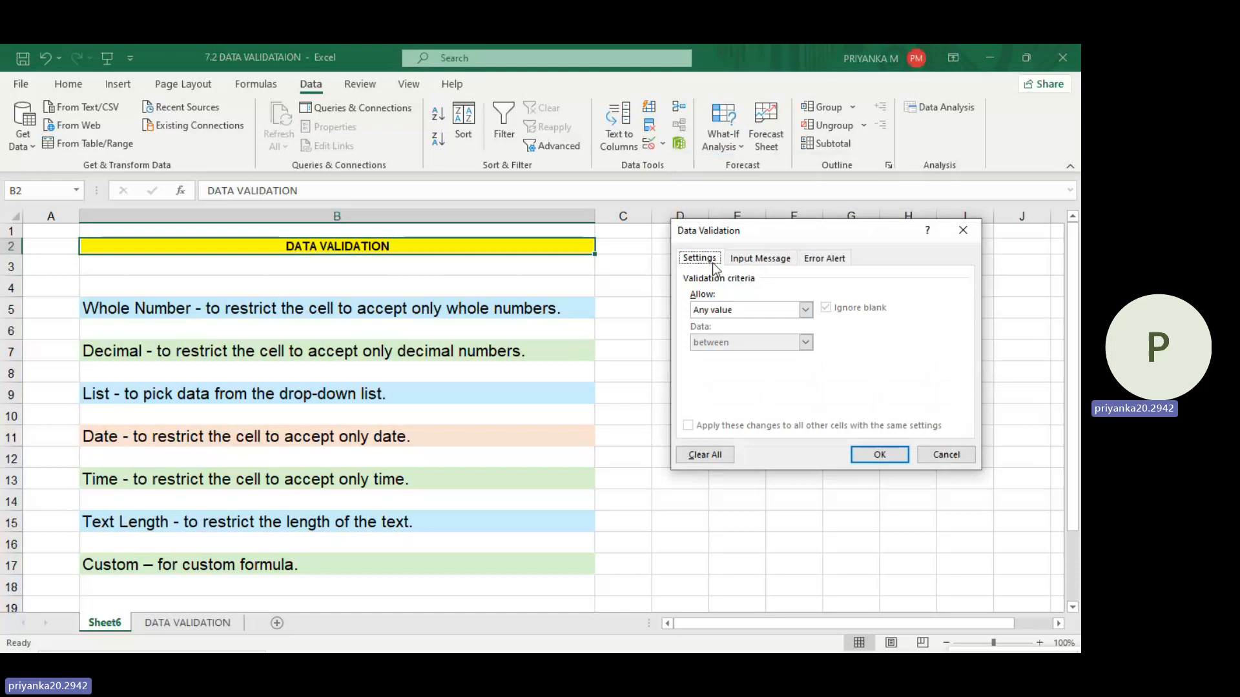
pyautogui.click(744, 311)
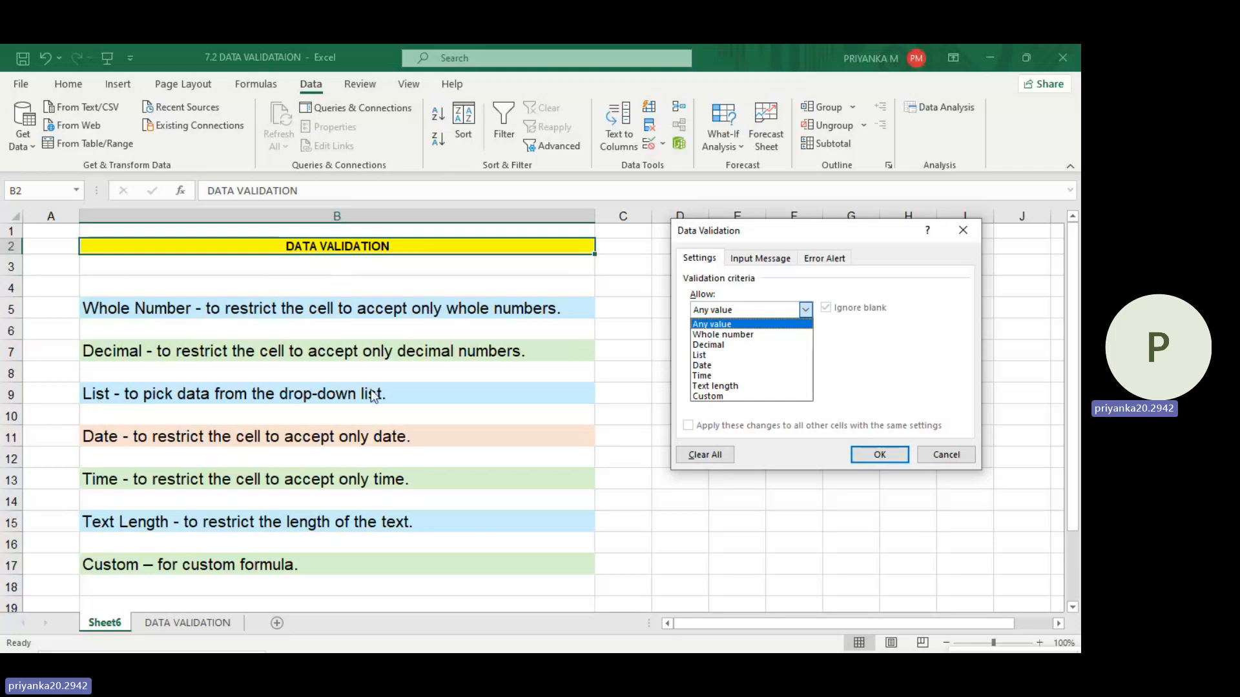
pyautogui.press('Down')
pyautogui.press('Down')
pyautogui.press('Down')
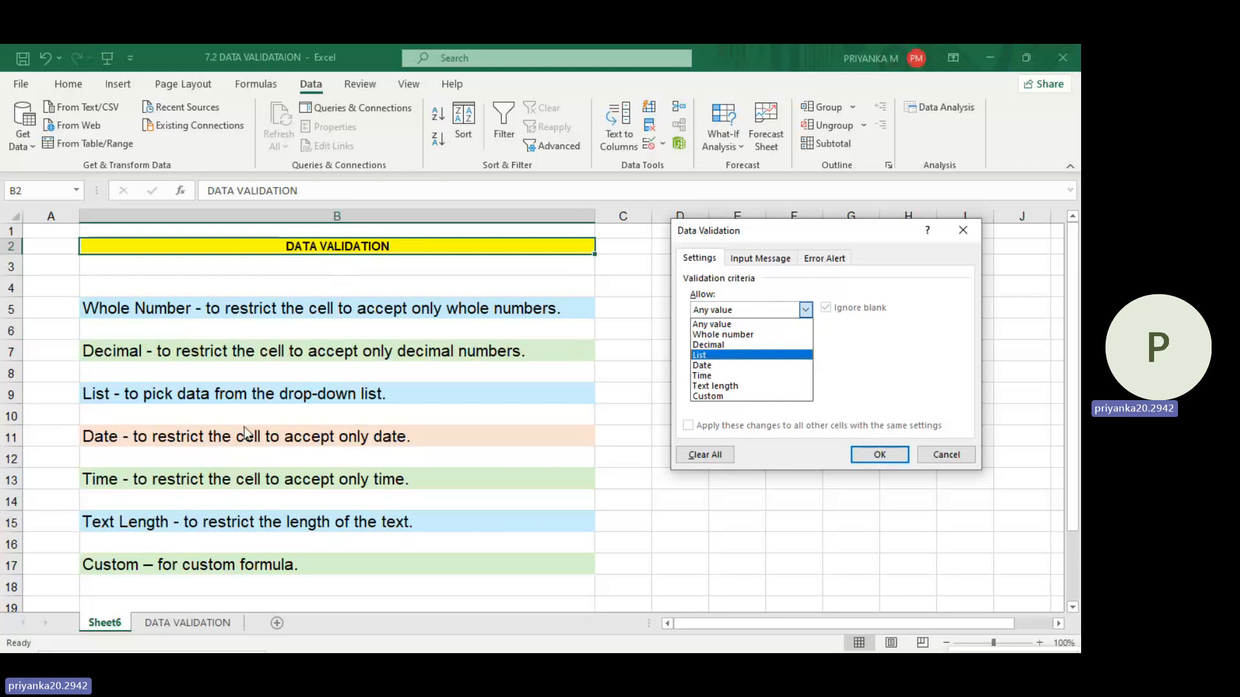
# - Compare the criteria fields for Date, Time, Text length, Whole number, Decimal, List and Custom, and leave the validation settings without applying
pyautogui.click(710, 370)
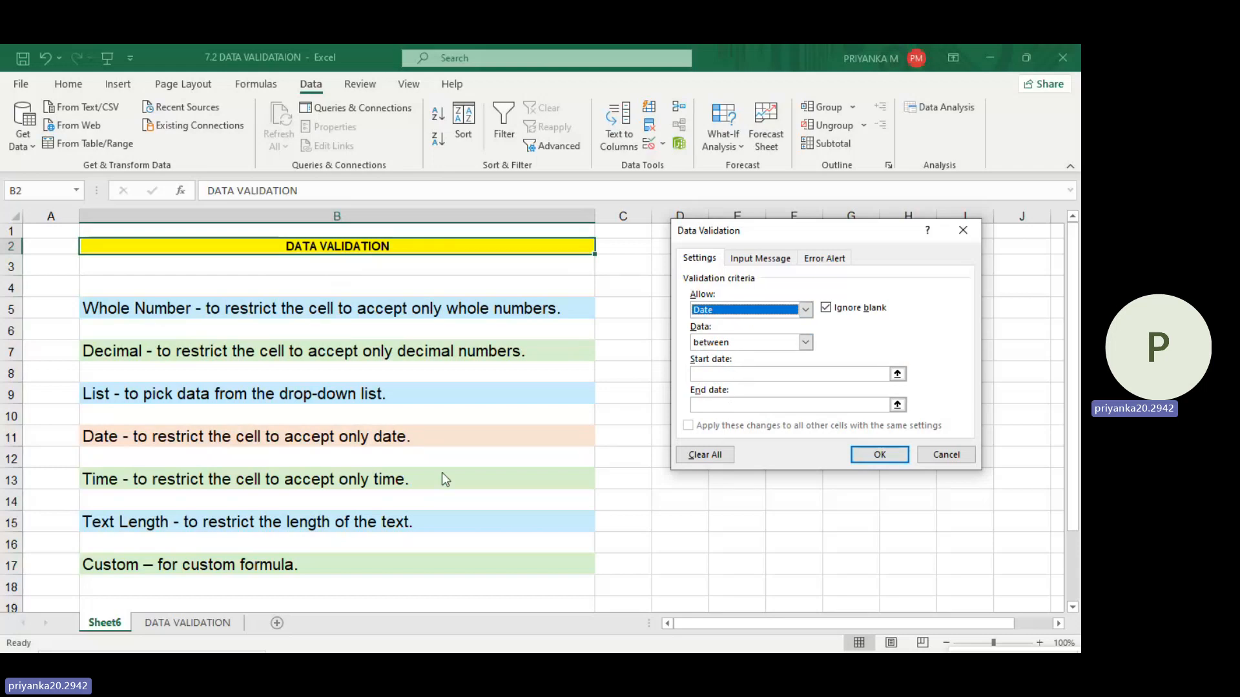
pyautogui.click(749, 302)
pyautogui.click(706, 374)
pyautogui.click(805, 310)
pyautogui.click(706, 384)
pyautogui.click(805, 309)
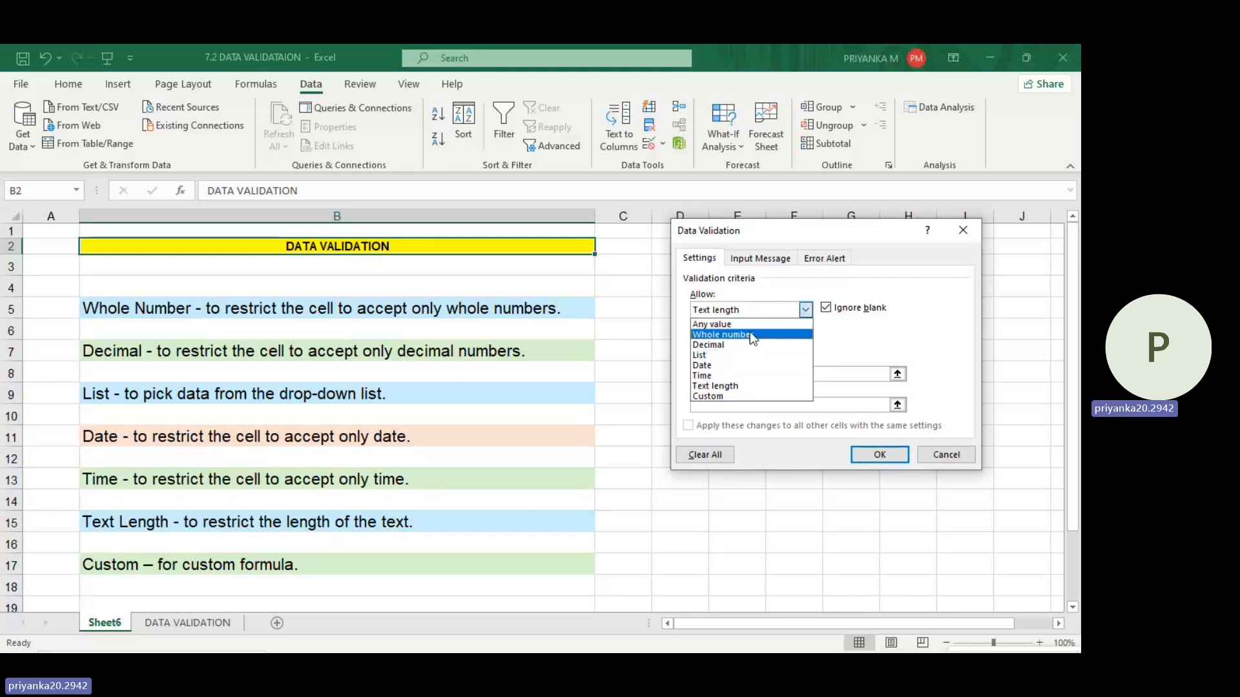
pyautogui.click(749, 333)
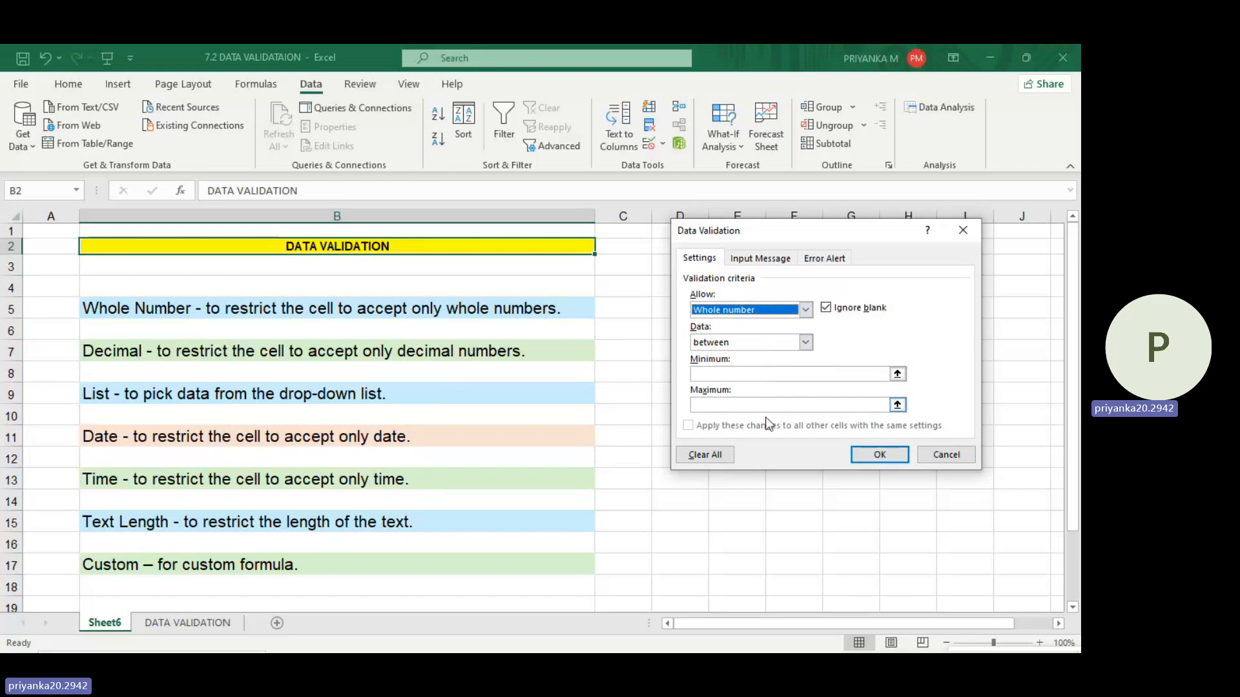
pyautogui.click(806, 310)
pyautogui.click(768, 344)
pyautogui.click(805, 309)
pyautogui.click(728, 354)
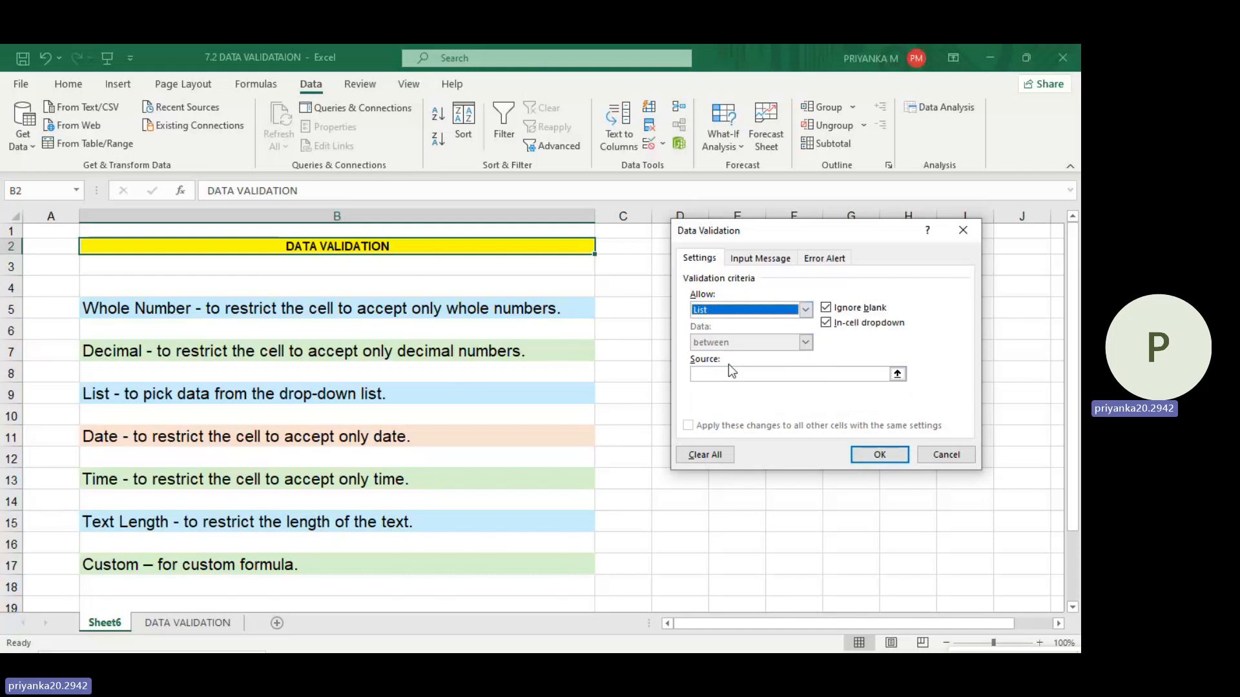
pyautogui.click(807, 310)
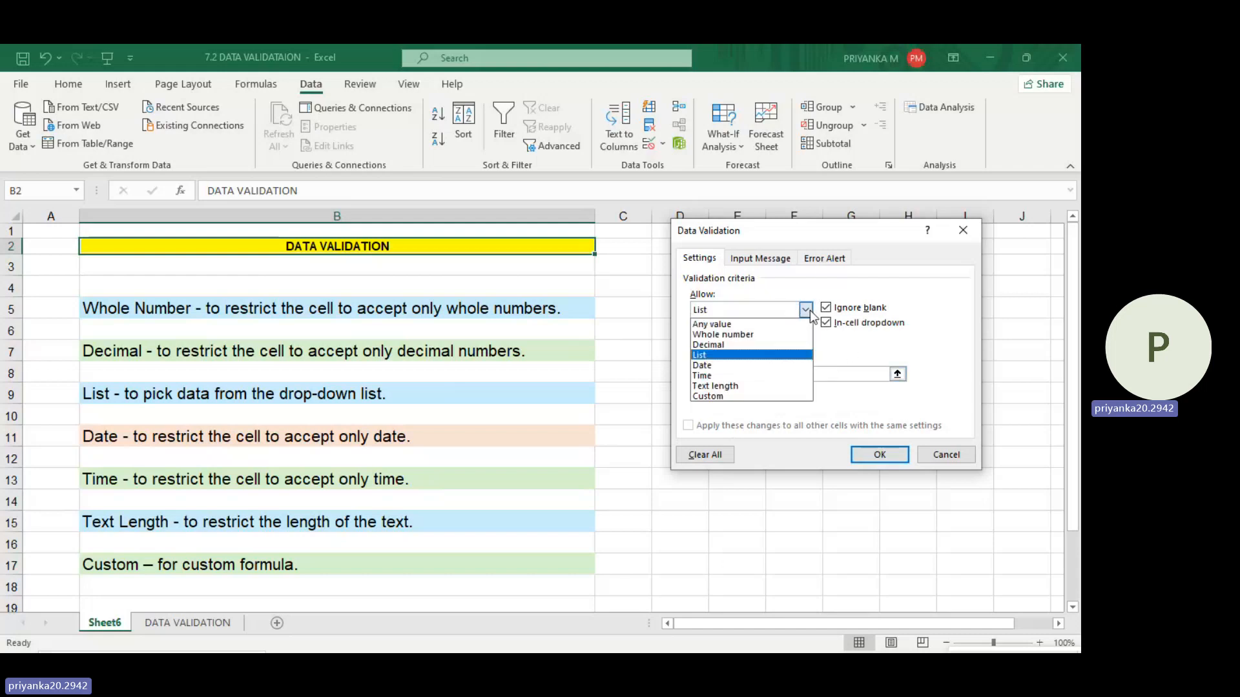
pyautogui.click(759, 395)
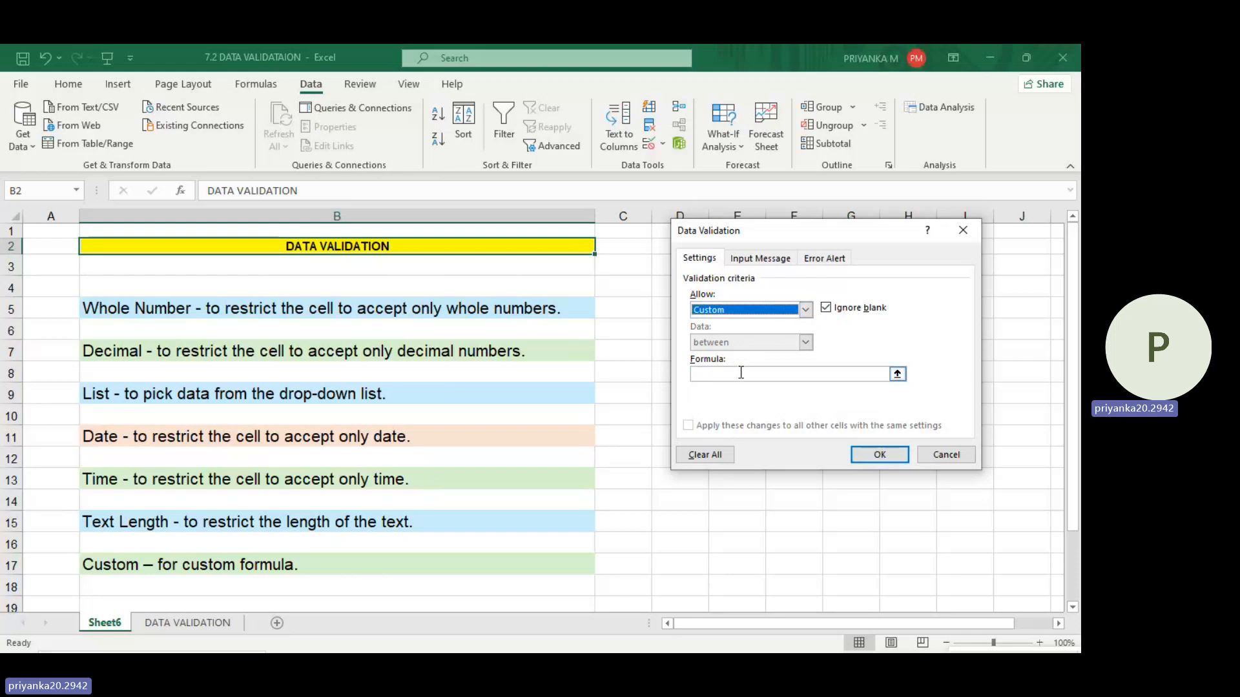
pyautogui.click(946, 455)
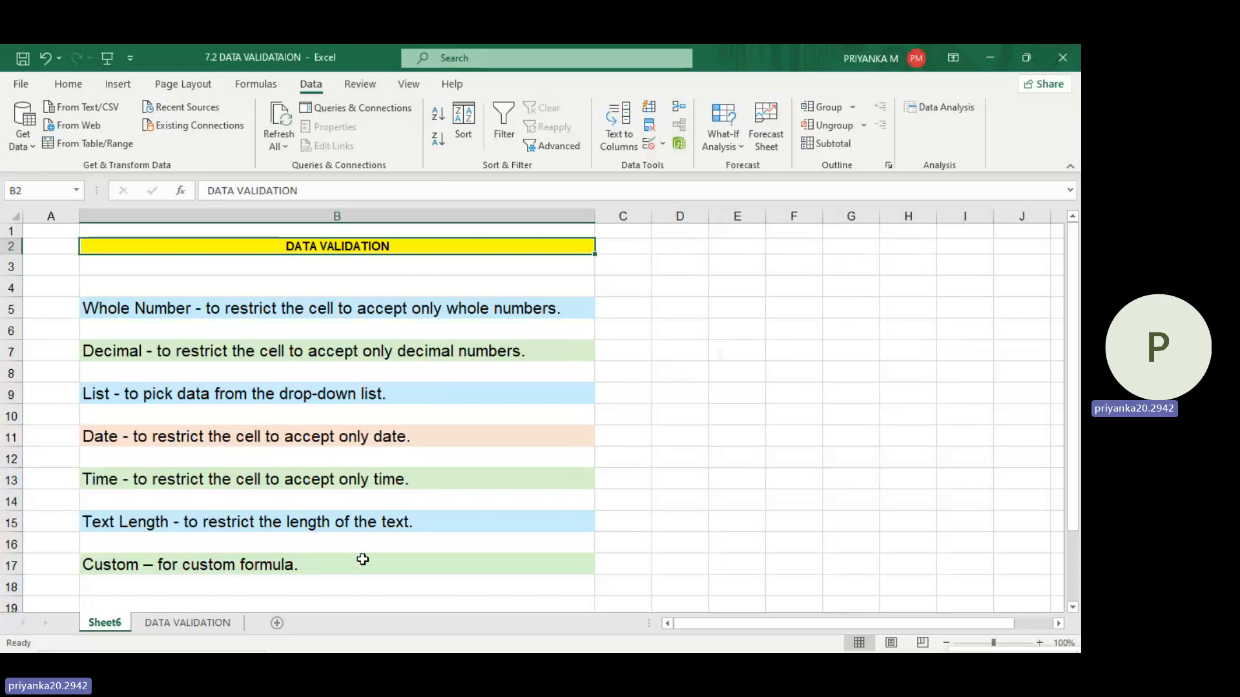
# - Fill the table's header row C5:G5 on the DATA VALIDATION sheet with light orange
pyautogui.click(187, 623)
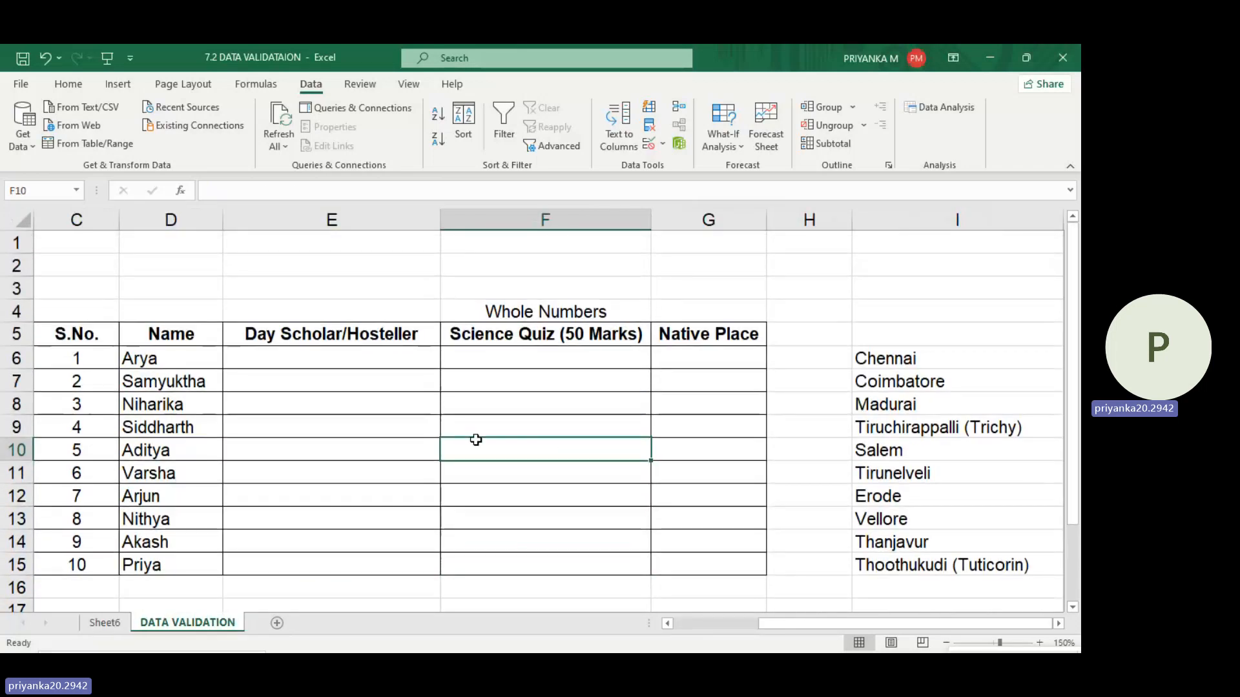
pyautogui.scroll(-1, 476, 440)
pyautogui.scroll(1, 478, 445)
pyautogui.moveTo(68, 333); pyautogui.dragTo(743, 335)
pyautogui.click(68, 84)
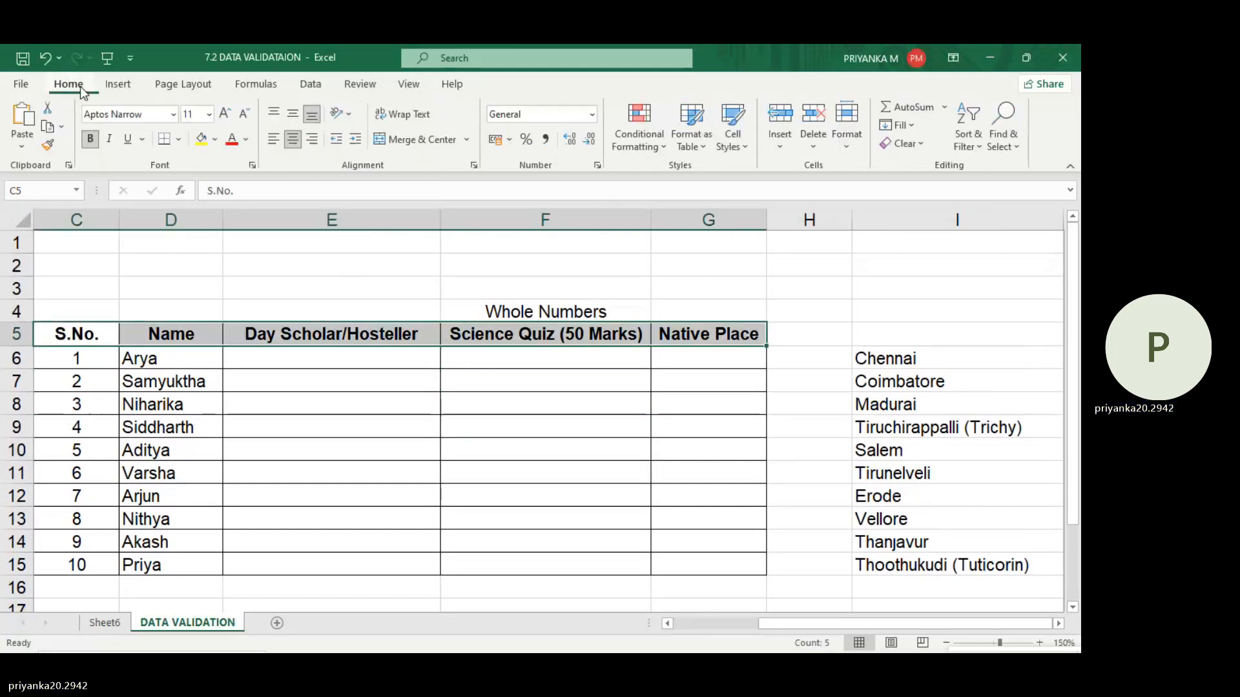
pyautogui.click(216, 139)
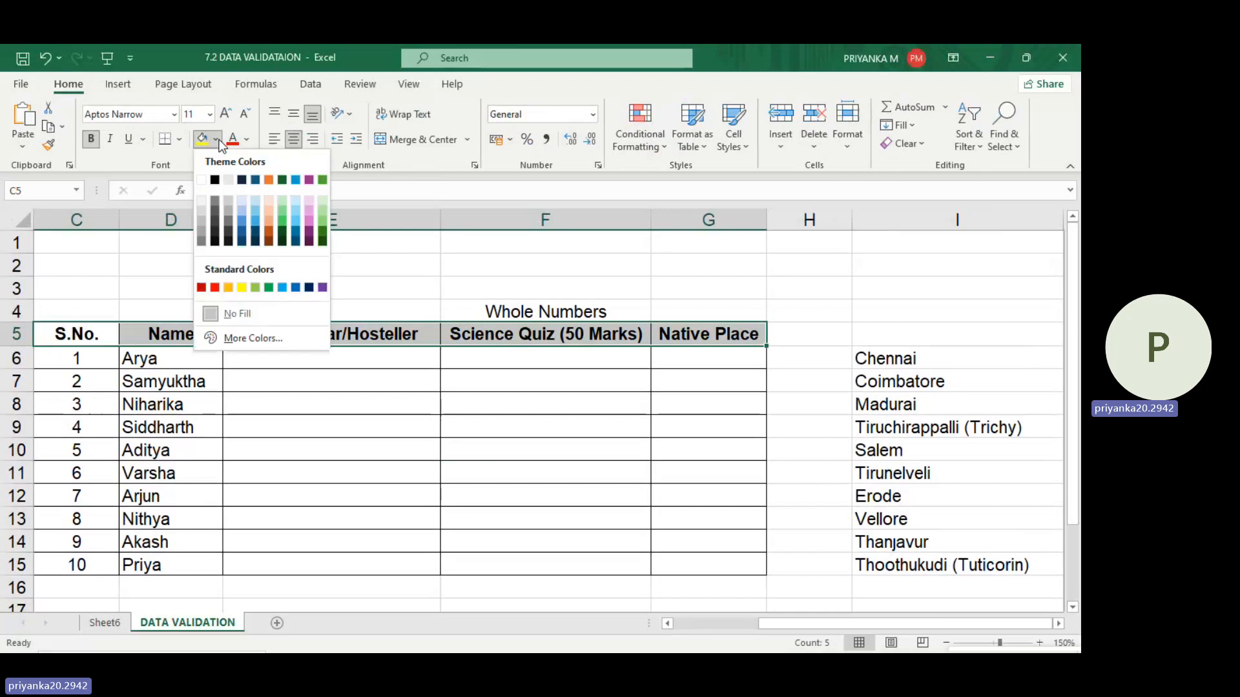
pyautogui.click(265, 196)
pyautogui.click(361, 426)
pyautogui.click(617, 428)
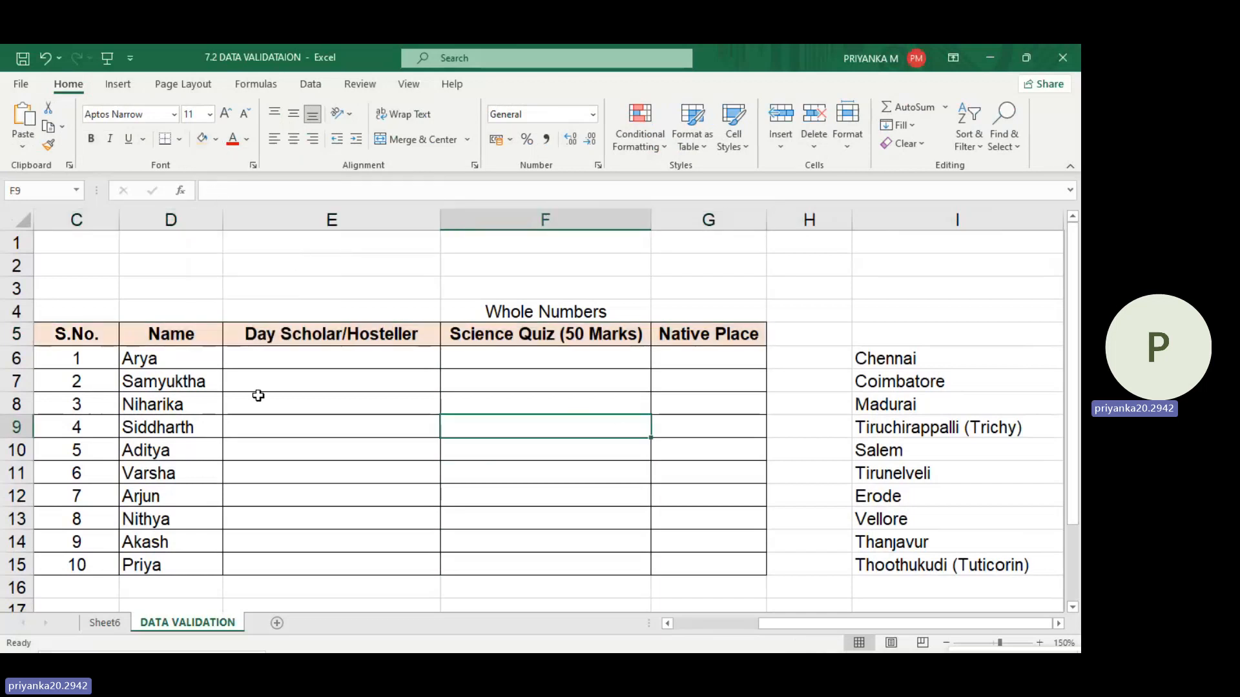
# - Restrict the Day Scholar/Hosteller cells E6:E15 to a list validation with the source entries DS, H
pyautogui.click(375, 354)
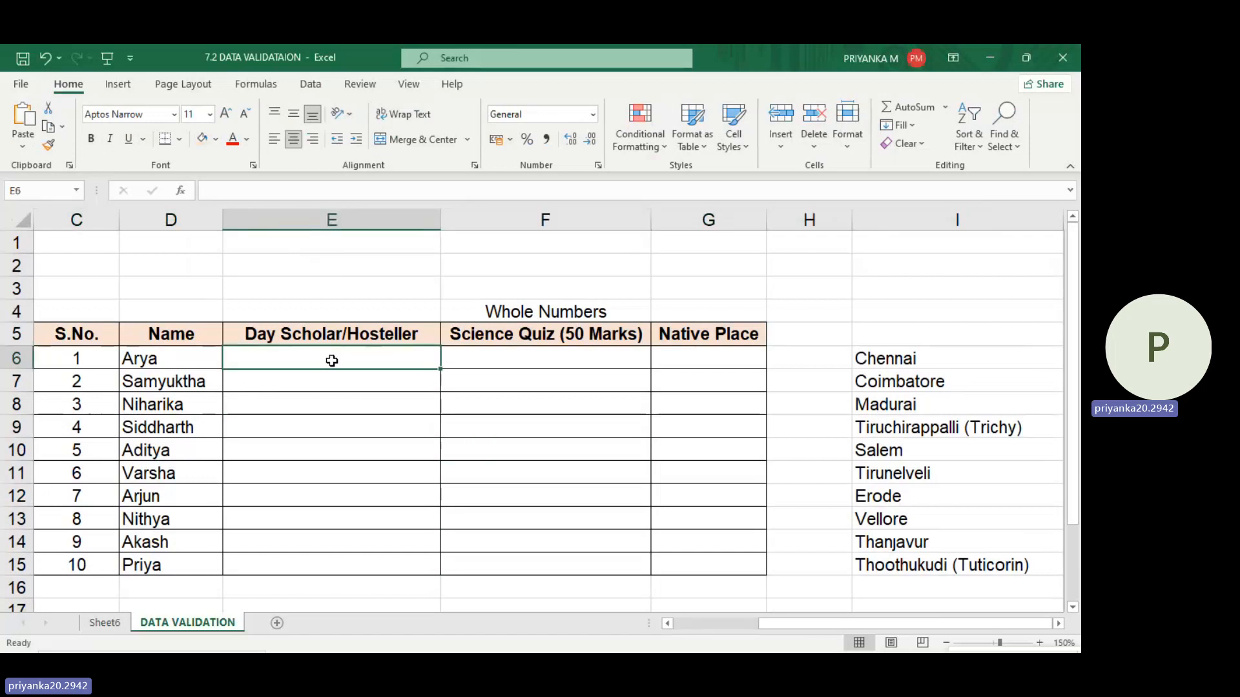
pyautogui.moveTo(332, 359); pyautogui.dragTo(365, 556)
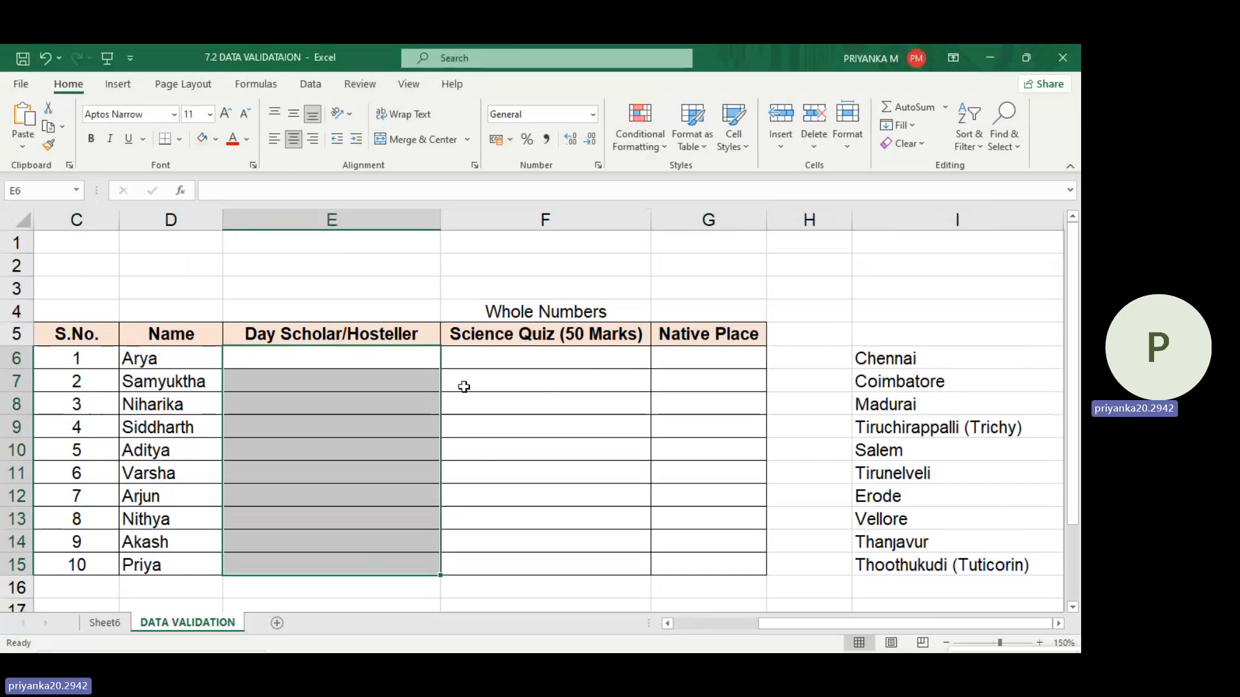
pyautogui.click(365, 365)
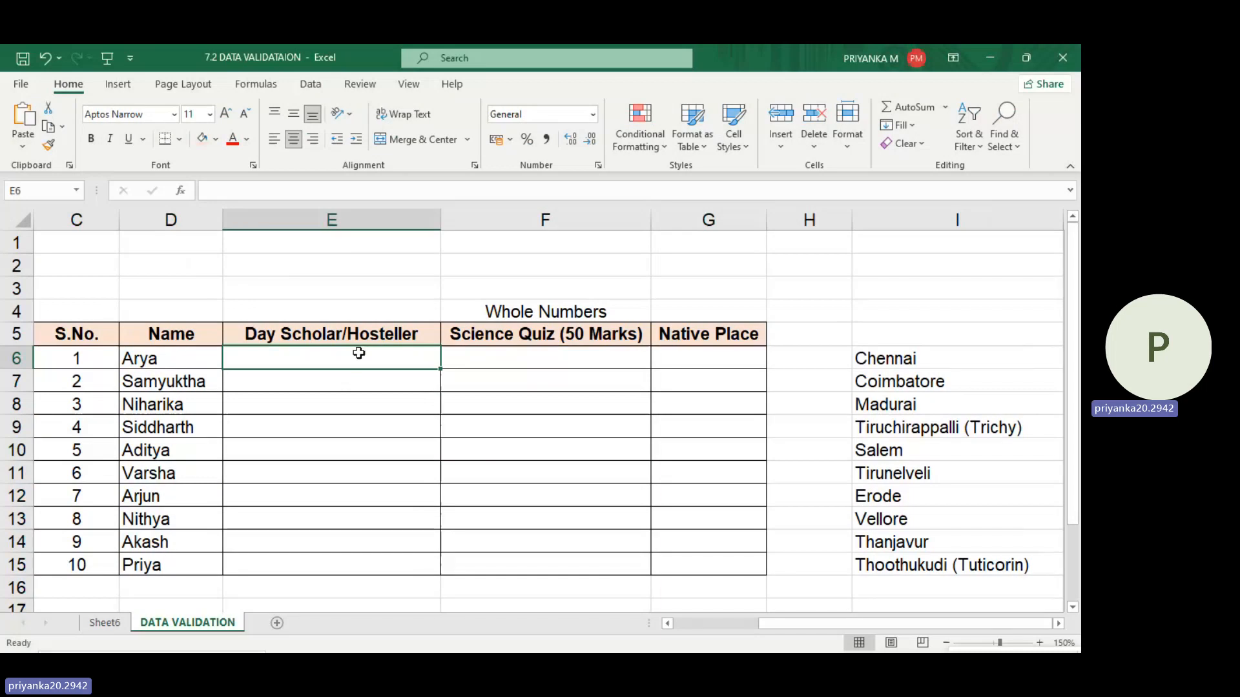
pyautogui.moveTo(359, 353); pyautogui.dragTo(368, 567)
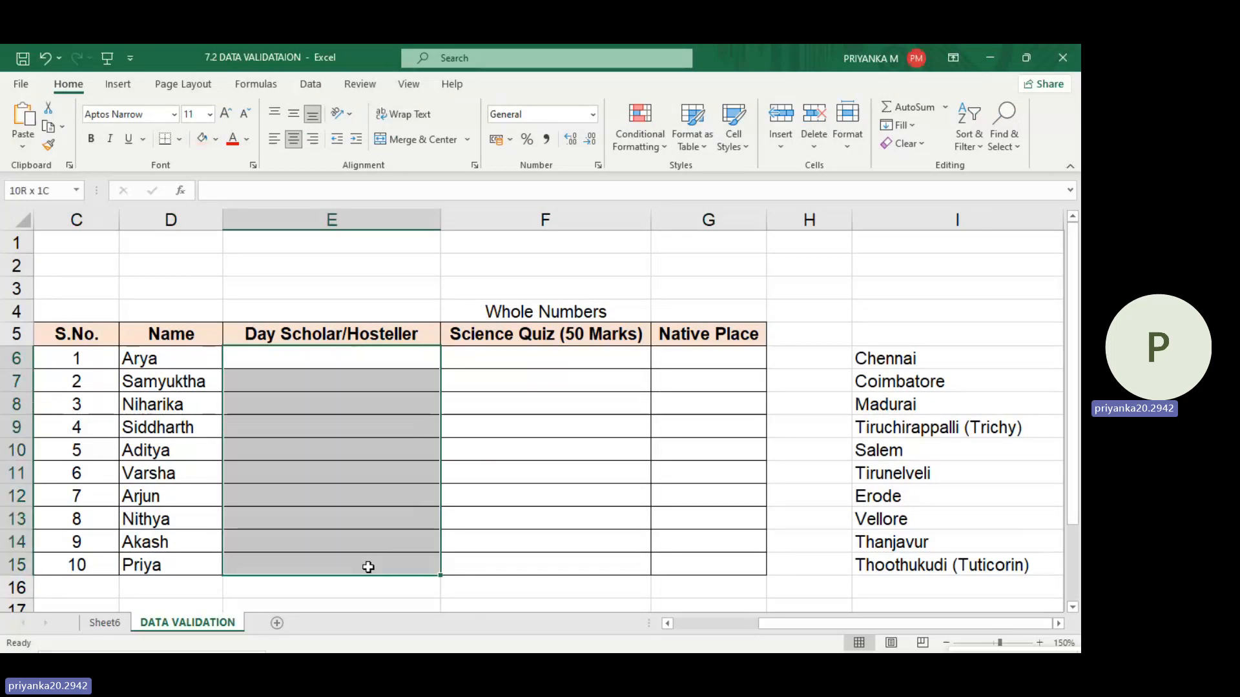
pyautogui.click(302, 88)
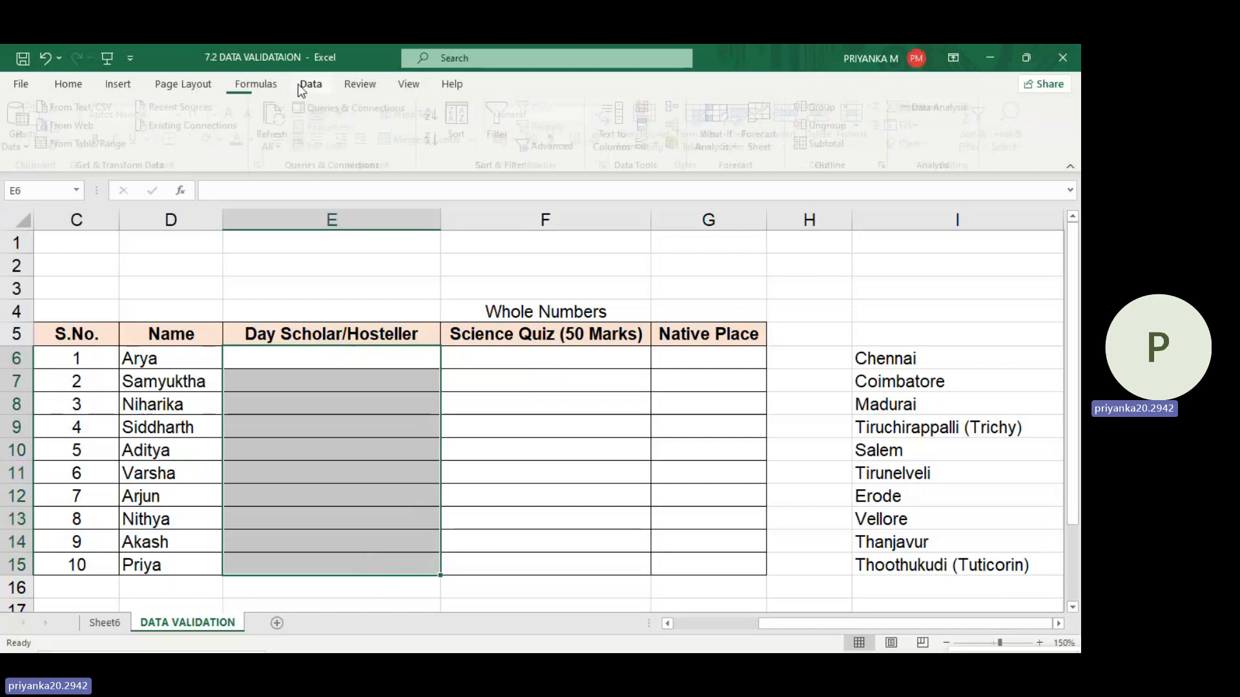
pyautogui.click(661, 145)
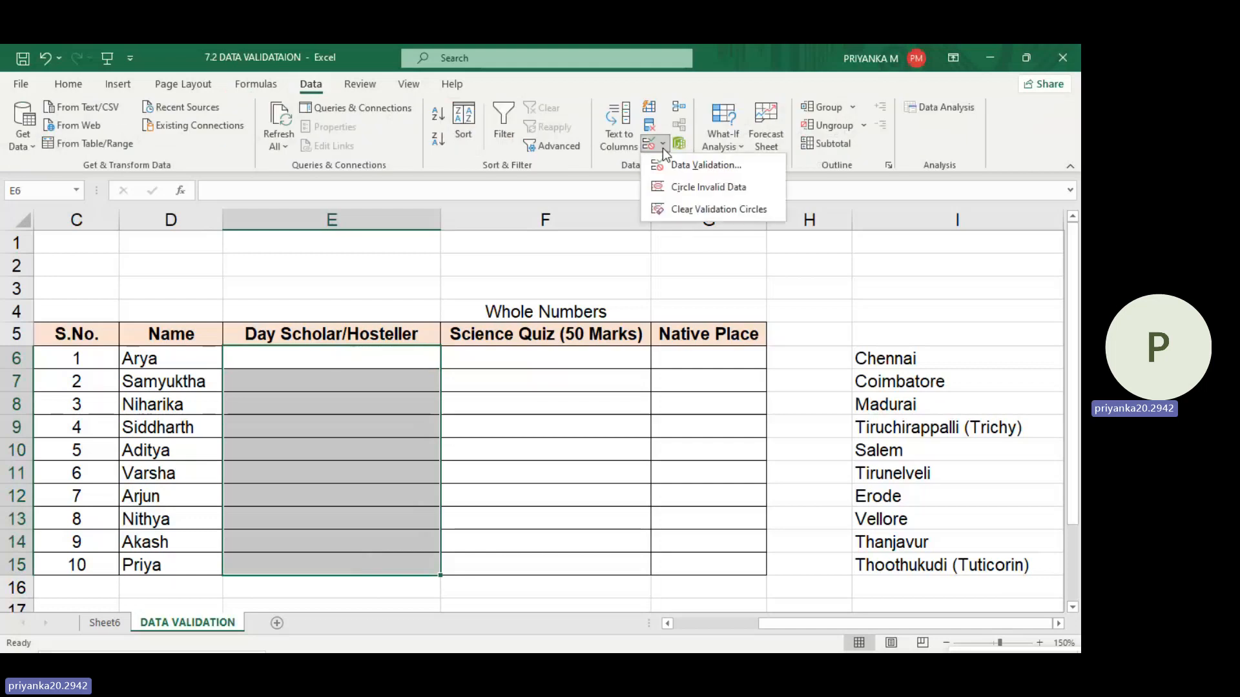
pyautogui.click(670, 159)
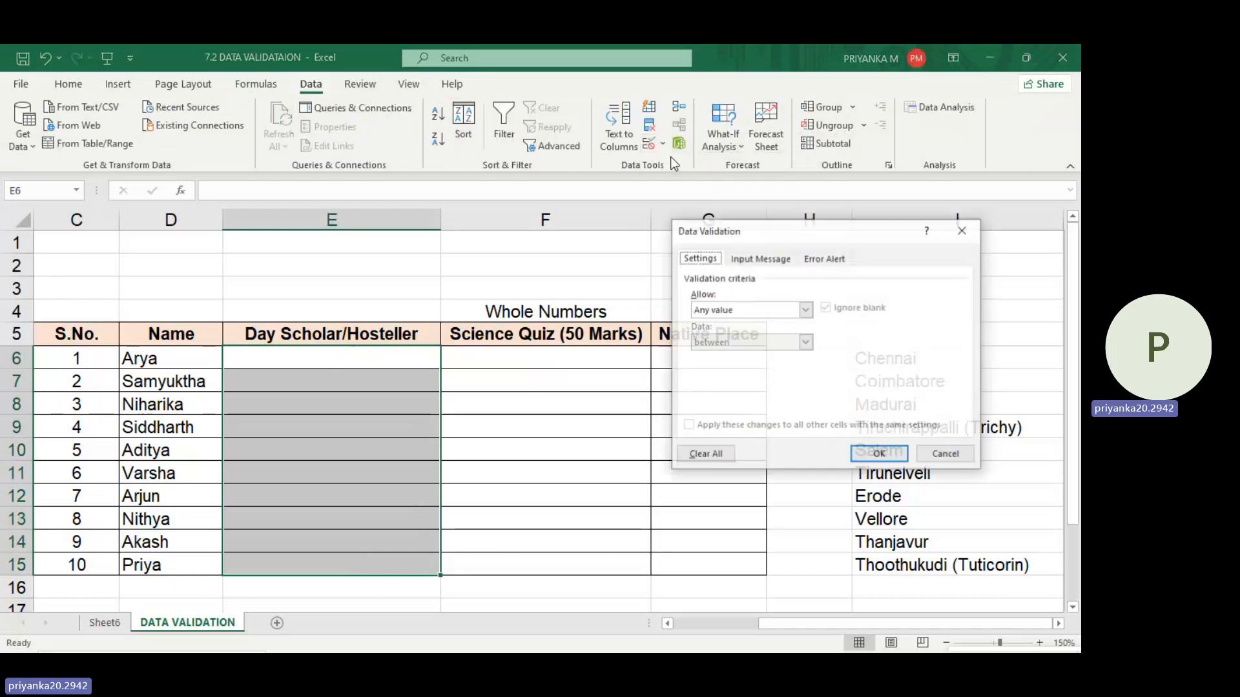
pyautogui.click(761, 312)
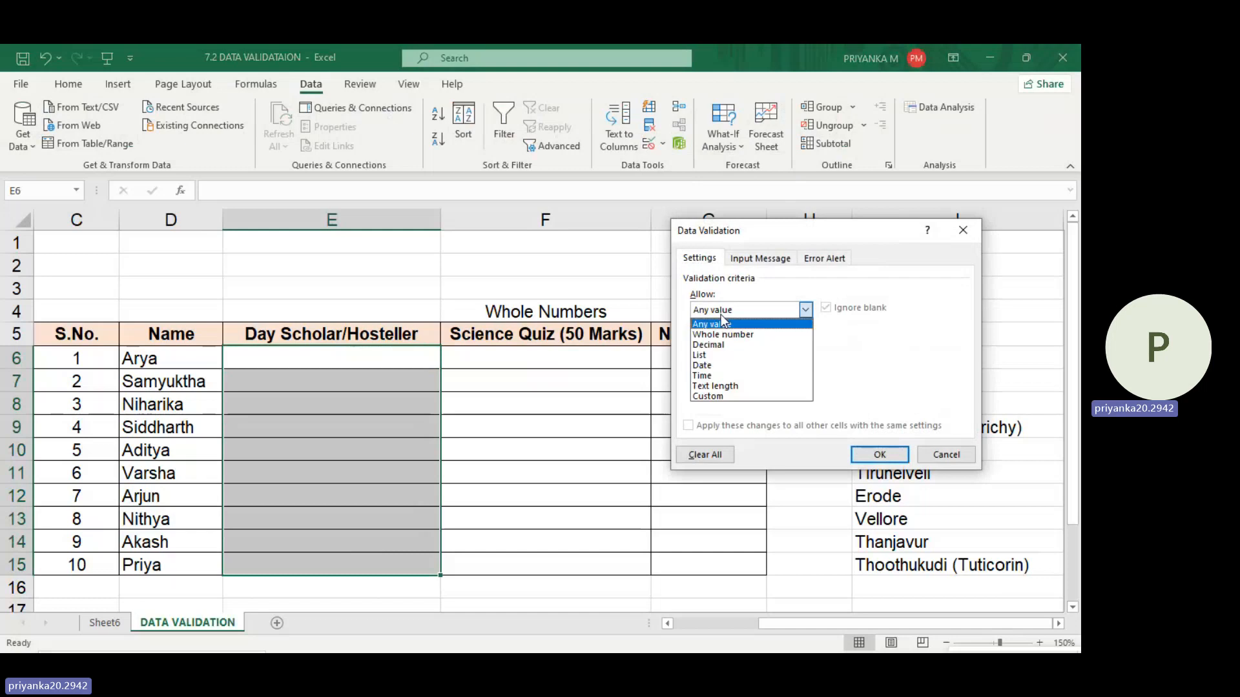
pyautogui.click(710, 354)
pyautogui.click(724, 373)
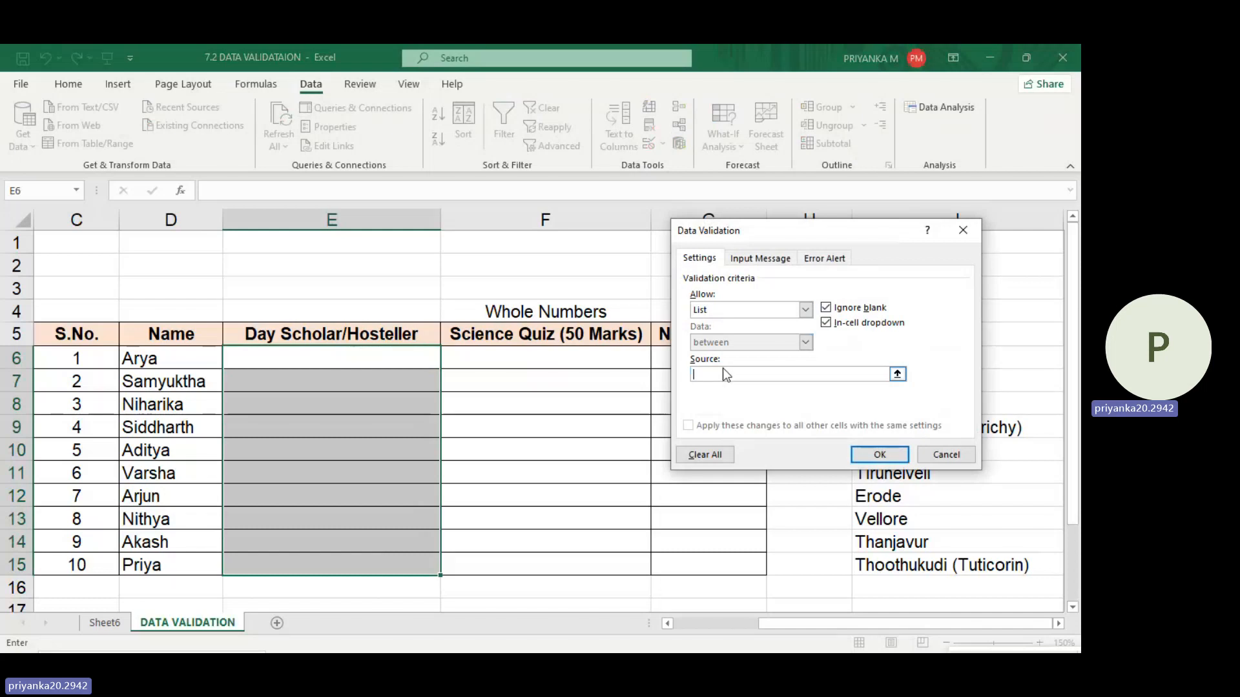
pyautogui.write('d')
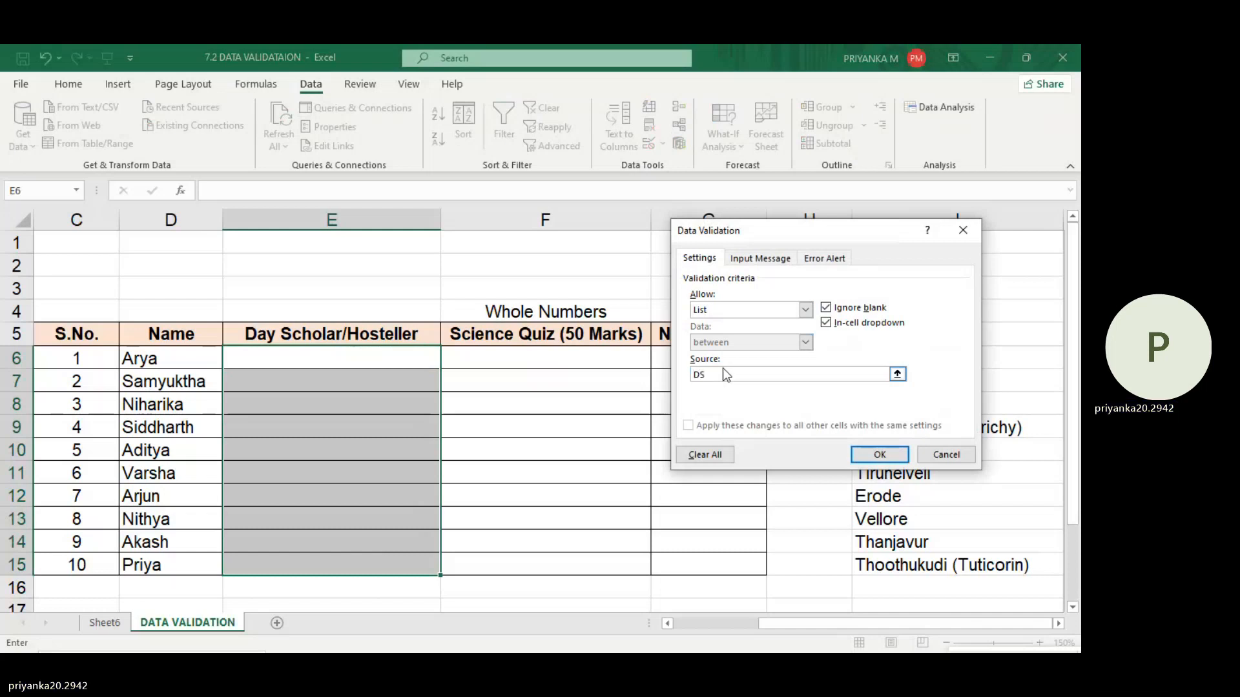
pyautogui.write('DS, H')
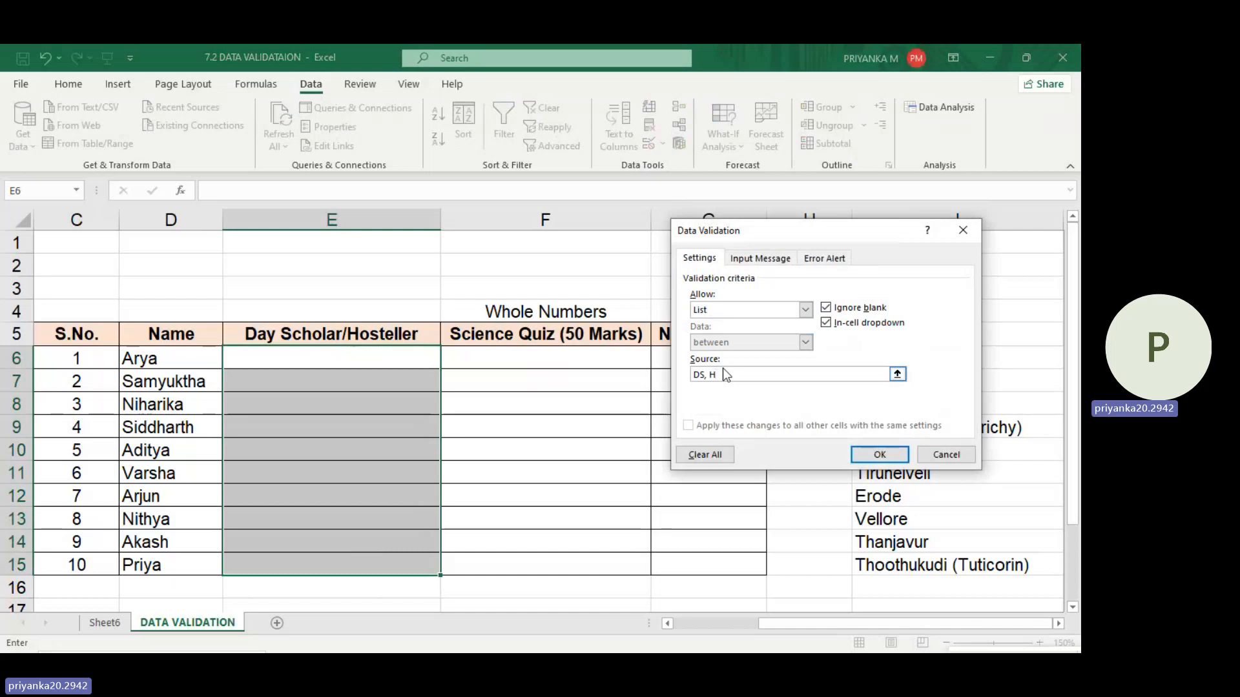
pyautogui.press('Return')
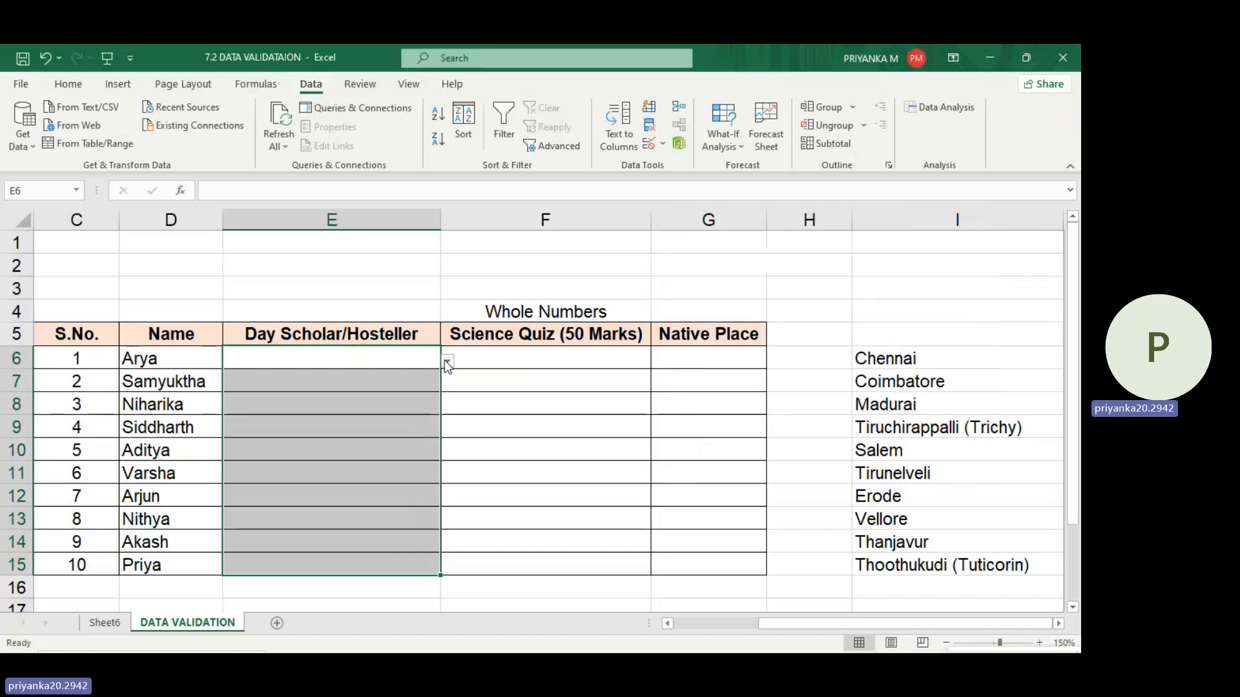
# - Check the drop-down choices in E6, and enter DS in E6 and H in E7
pyautogui.hotkey('shift', 'Up')
pyautogui.hotkey('shift', 'Up')
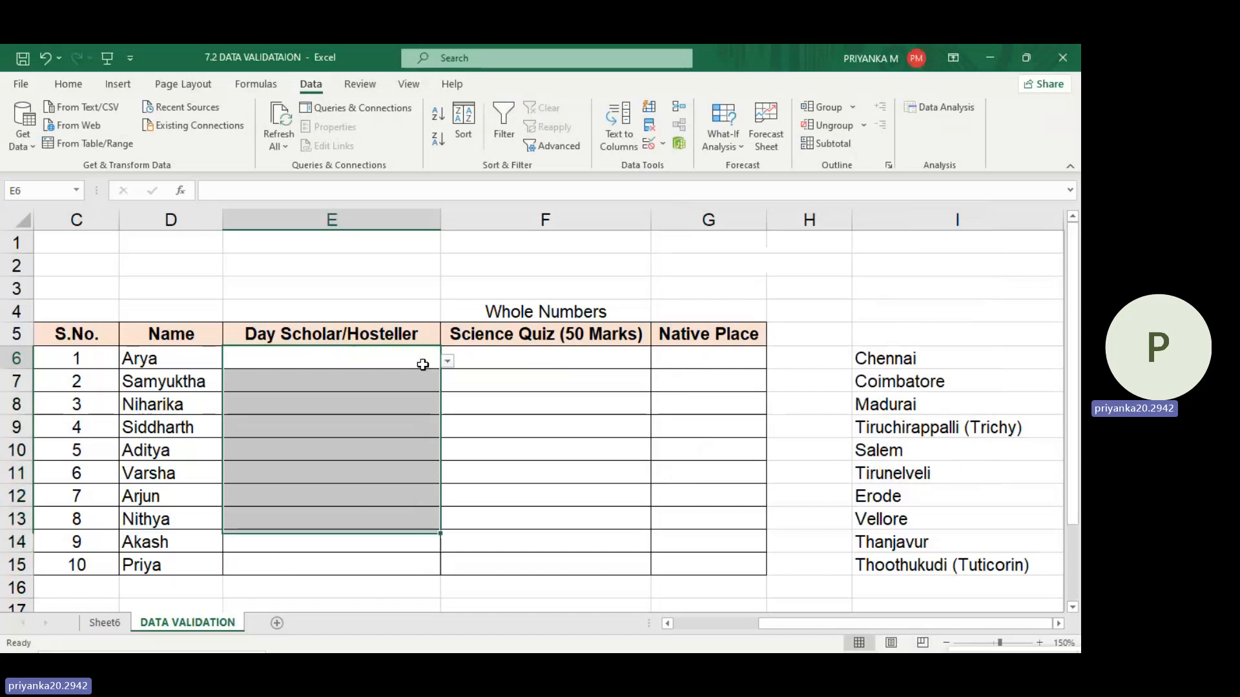
pyautogui.click(423, 365)
pyautogui.click(445, 362)
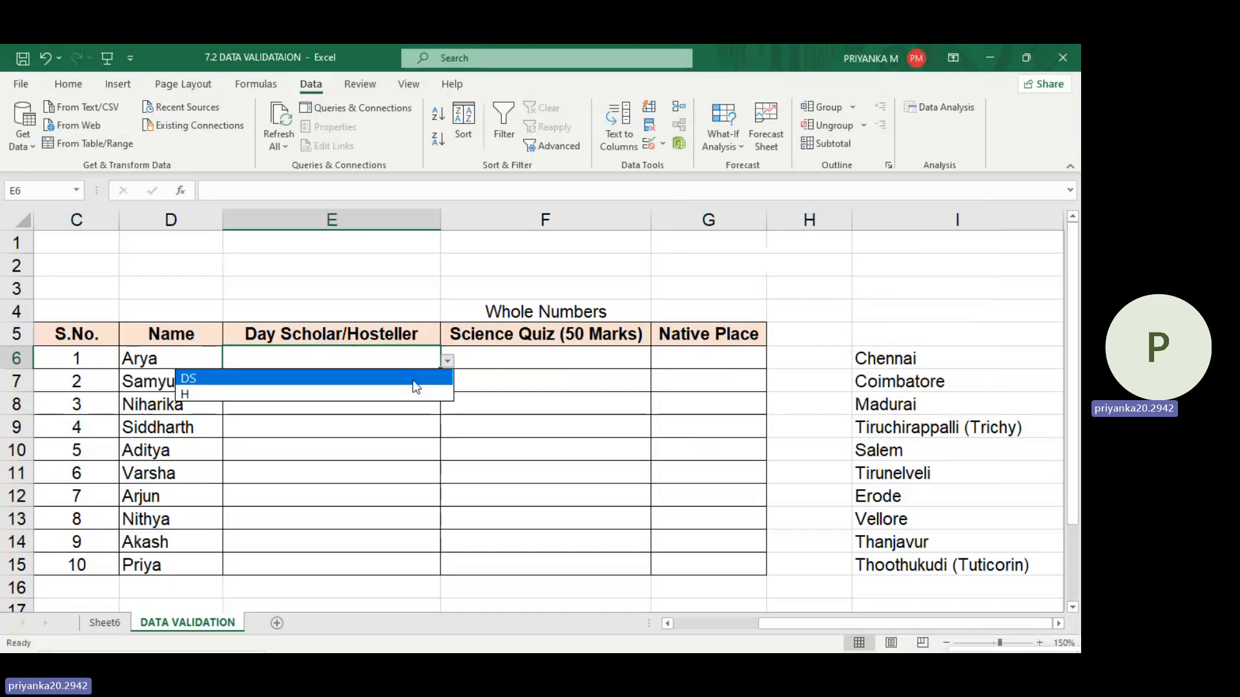
pyautogui.press('Escape')
pyautogui.write('DS')
pyautogui.press('Return')
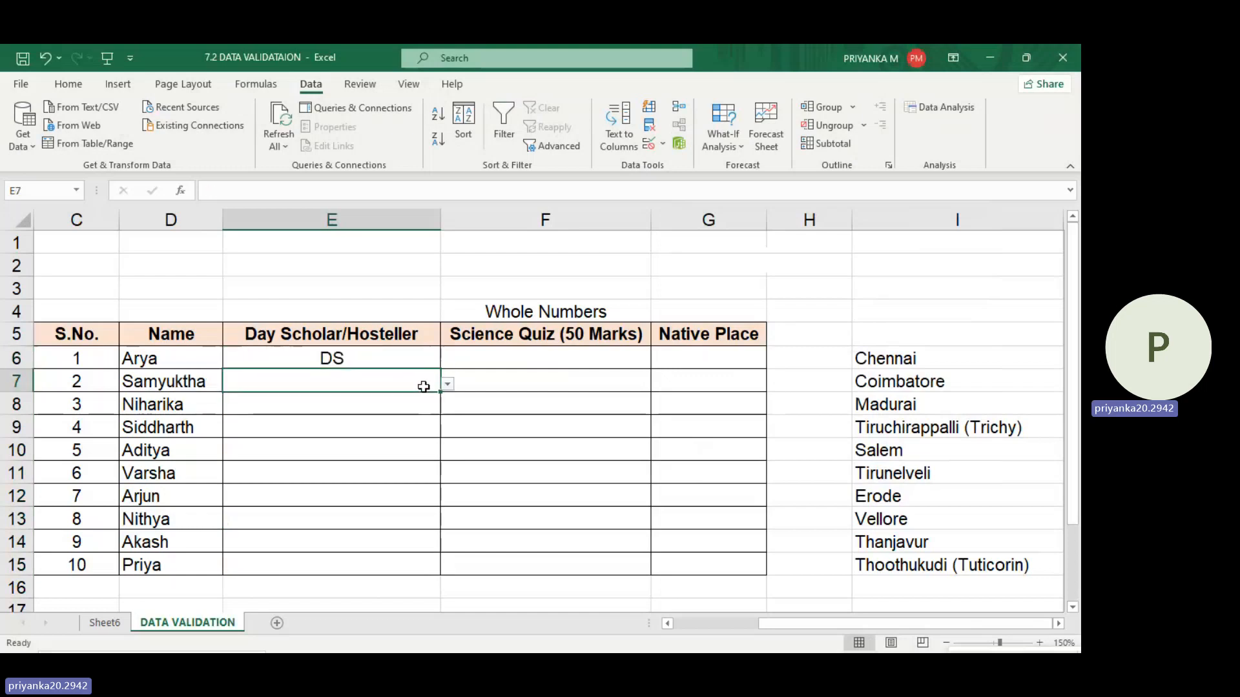
pyautogui.write('H')
pyautogui.press('Return')
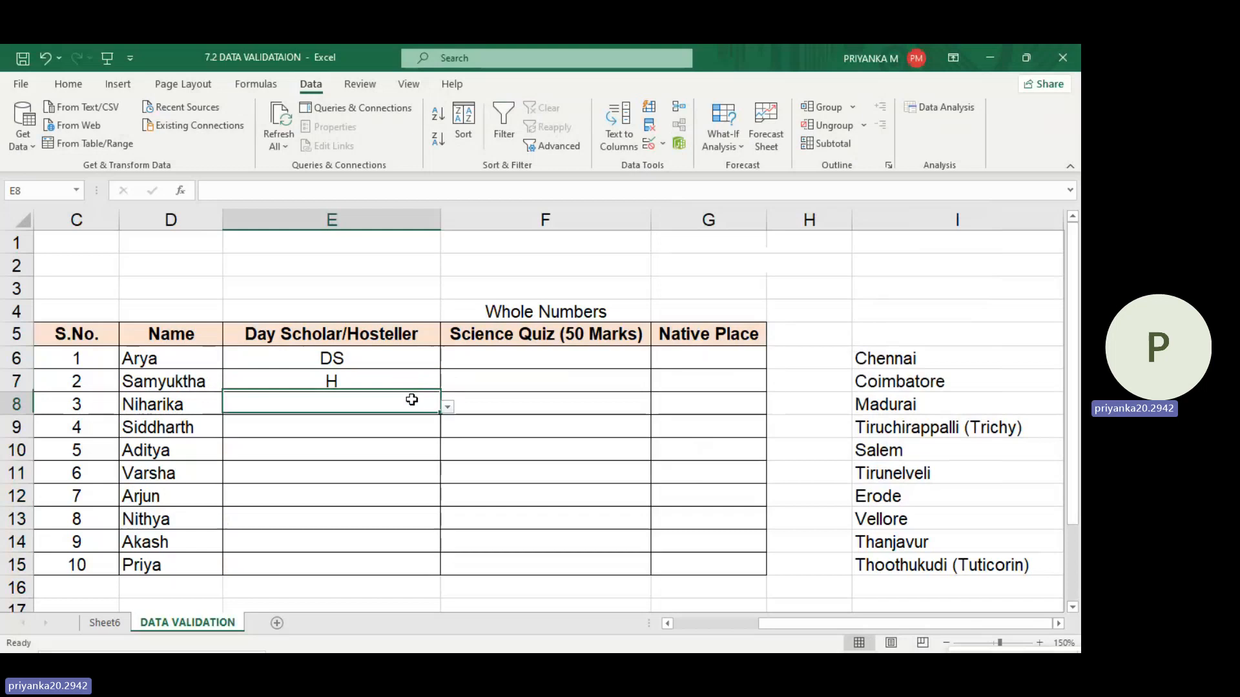
# - Choose H in E8 and DS in E9 from the Day Scholar/Hosteller drop-down lists
pyautogui.click(446, 406)
pyautogui.click(407, 438)
pyautogui.click(423, 425)
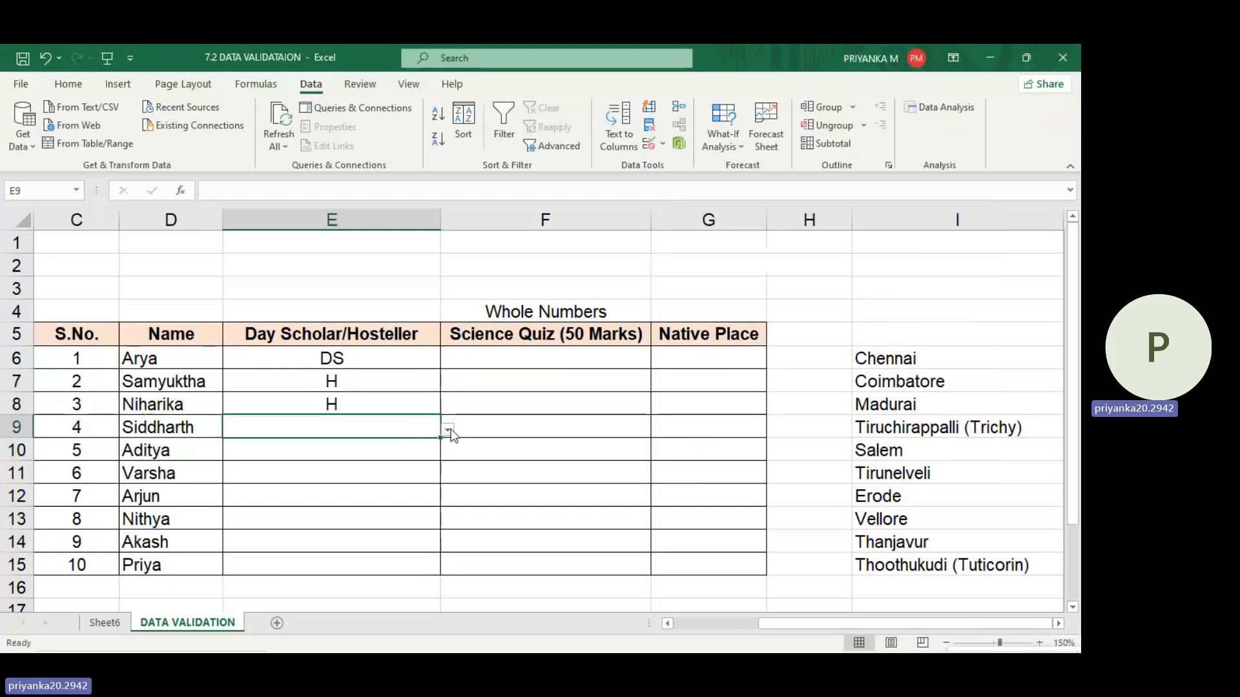
pyautogui.click(447, 429)
pyautogui.click(417, 452)
# - Choose DS from the drop-down lists of the Day Scholar/Hosteller cells E10, E11 and E12
pyautogui.click(433, 451)
pyautogui.click(447, 453)
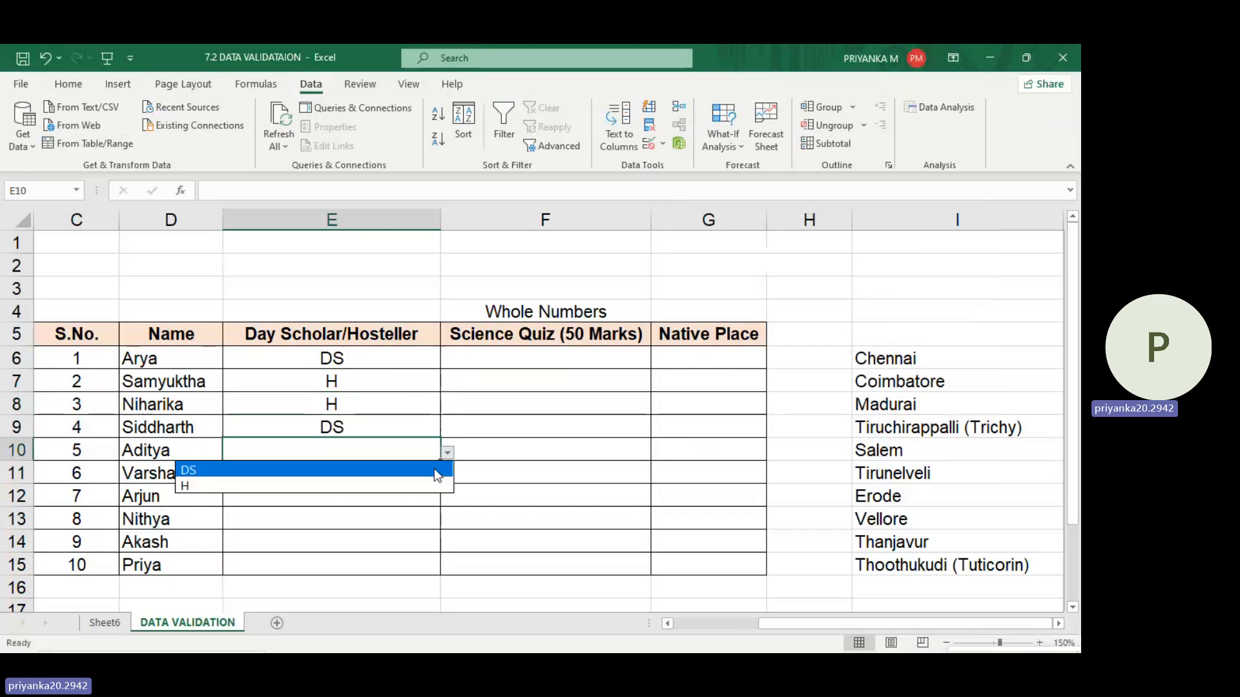
pyautogui.click(434, 468)
pyautogui.click(447, 476)
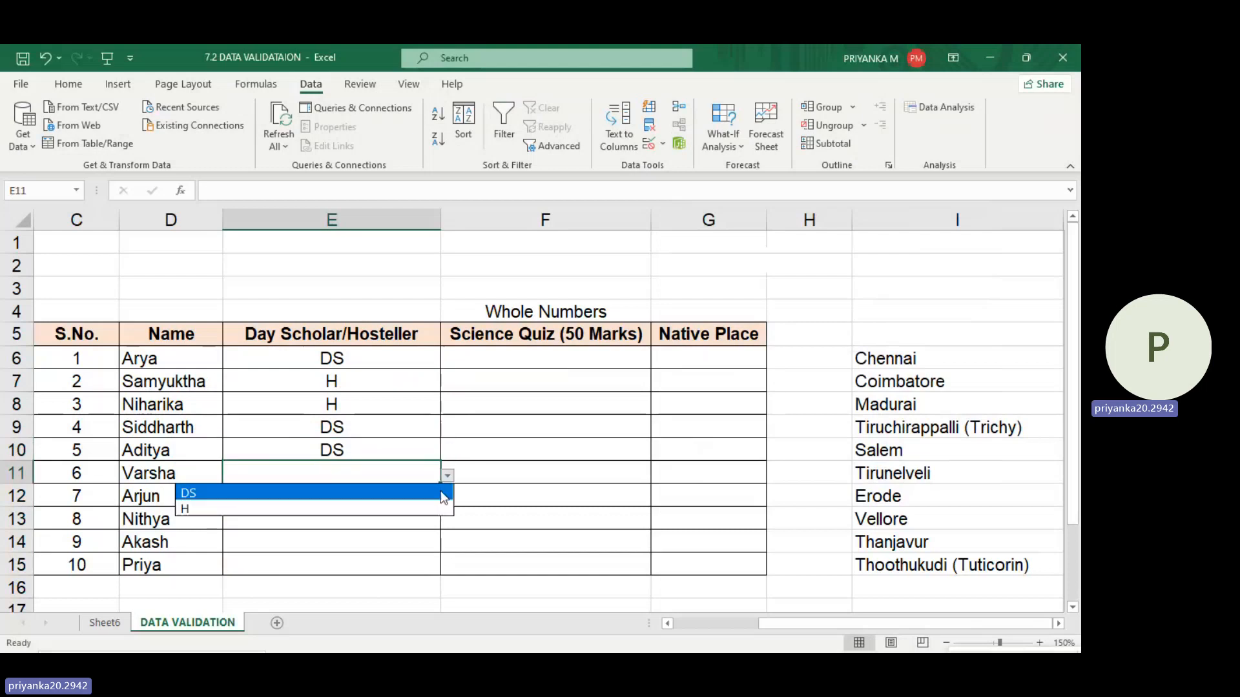
pyautogui.click(435, 493)
pyautogui.click(427, 501)
pyautogui.click(446, 499)
pyautogui.click(410, 515)
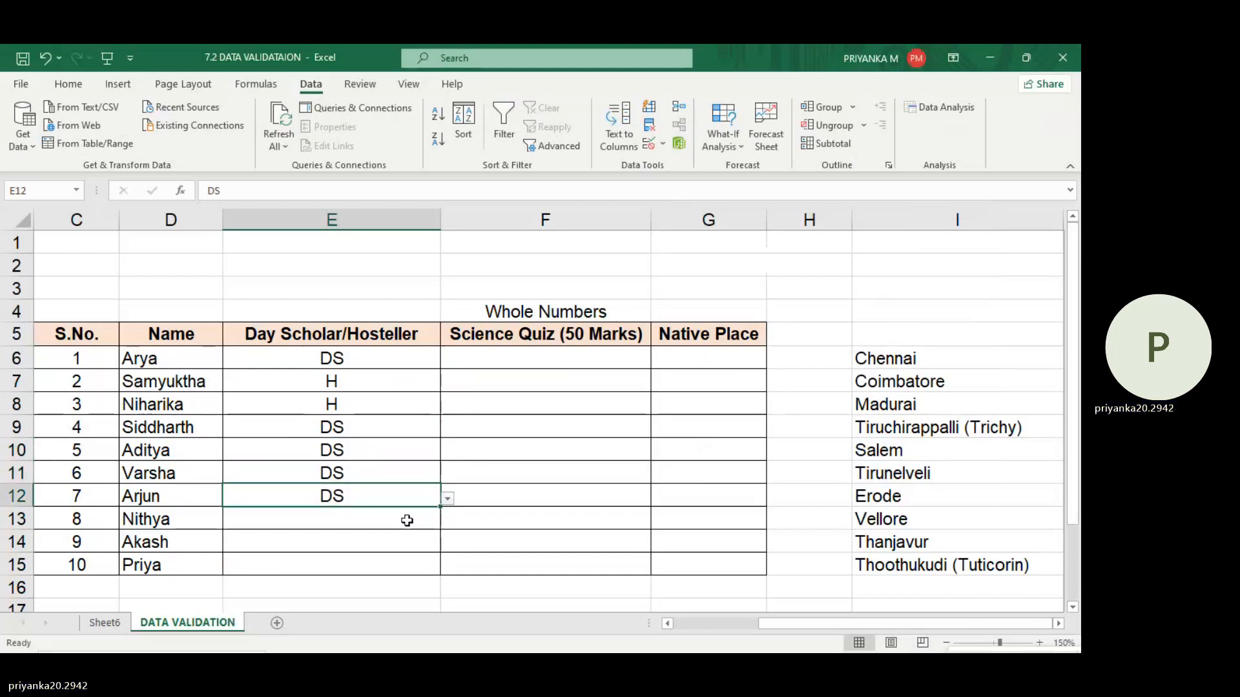
# - Complete the Day Scholar/Hosteller column by choosing H from the drop-down lists in E13, E14 and E15
pyautogui.click(407, 522)
pyautogui.click(448, 525)
pyautogui.click(417, 549)
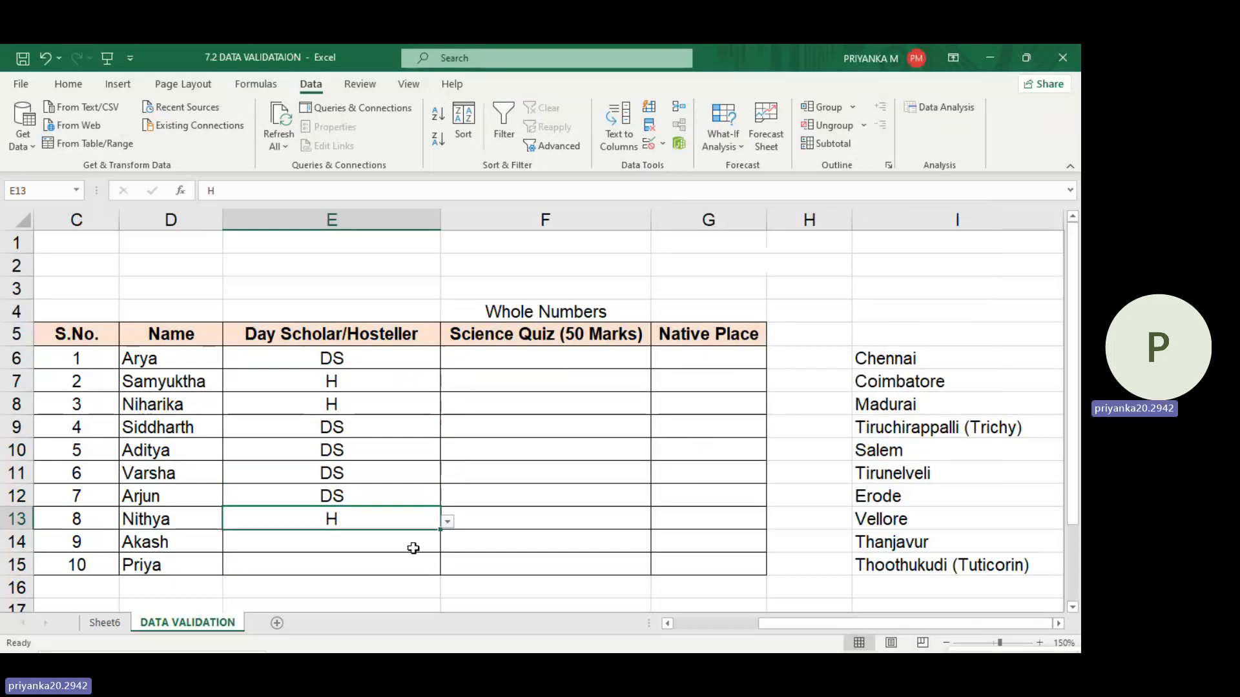
pyautogui.click(436, 546)
pyautogui.click(454, 547)
pyautogui.click(430, 546)
pyautogui.click(447, 545)
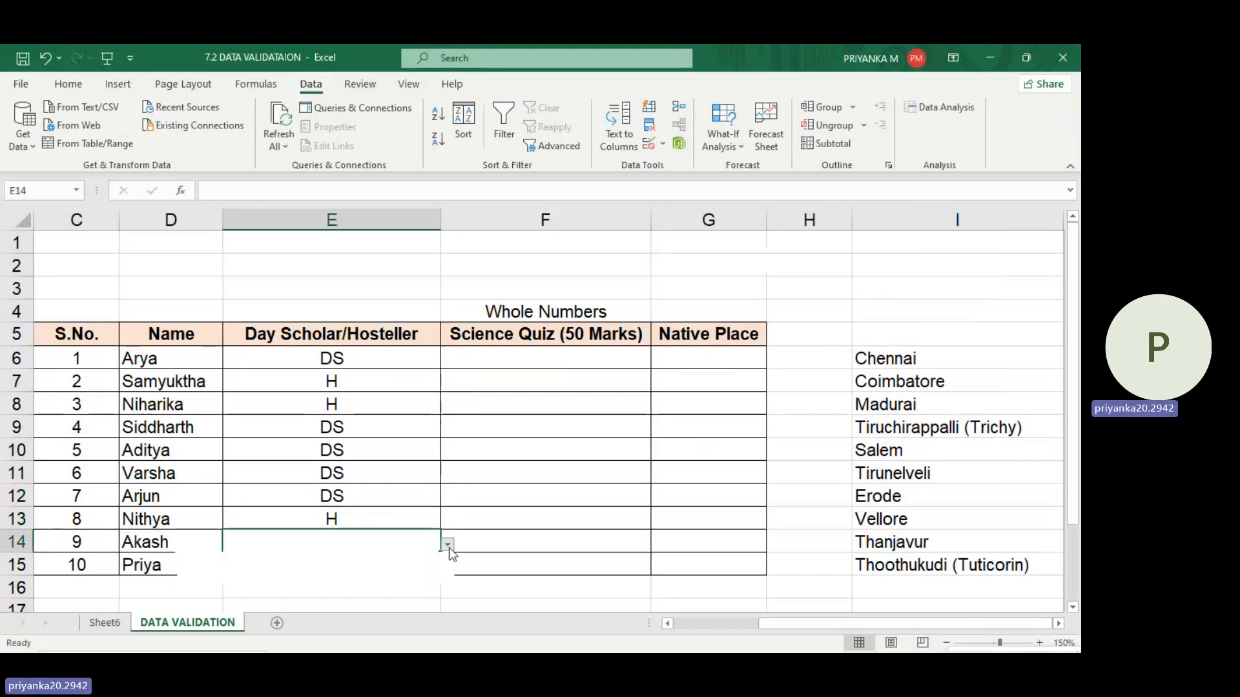
pyautogui.click(413, 576)
pyautogui.click(439, 565)
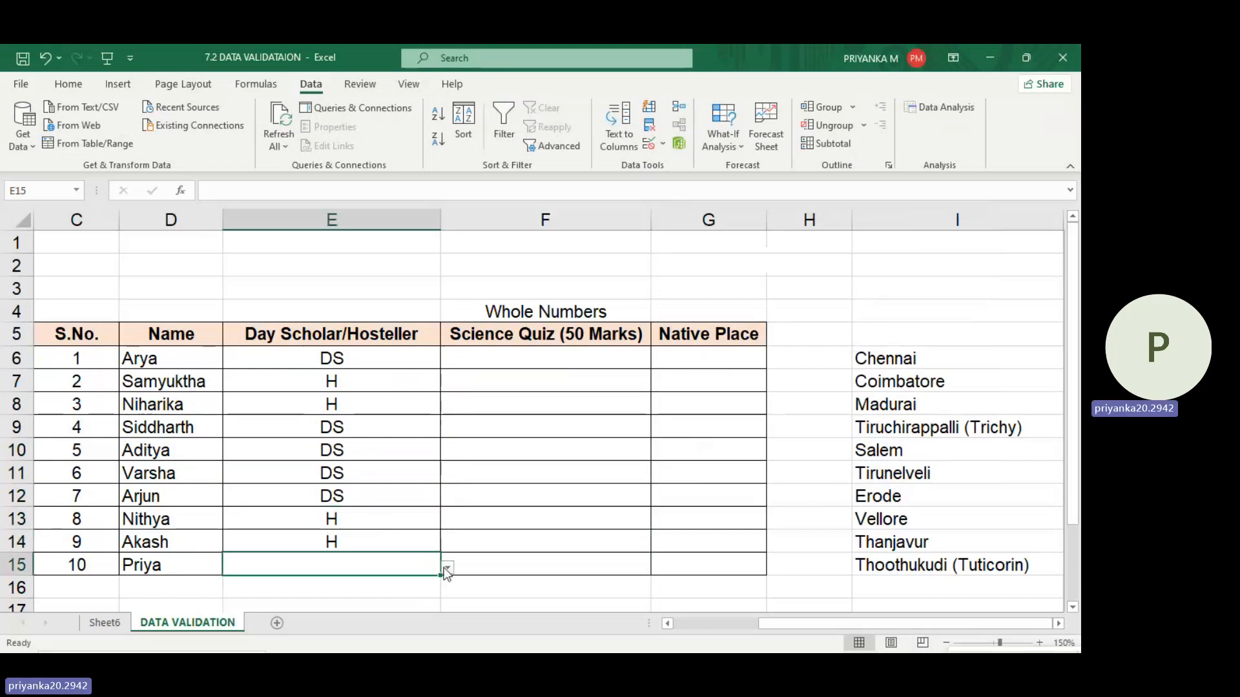
pyautogui.click(446, 567)
pyautogui.click(357, 601)
pyautogui.click(484, 498)
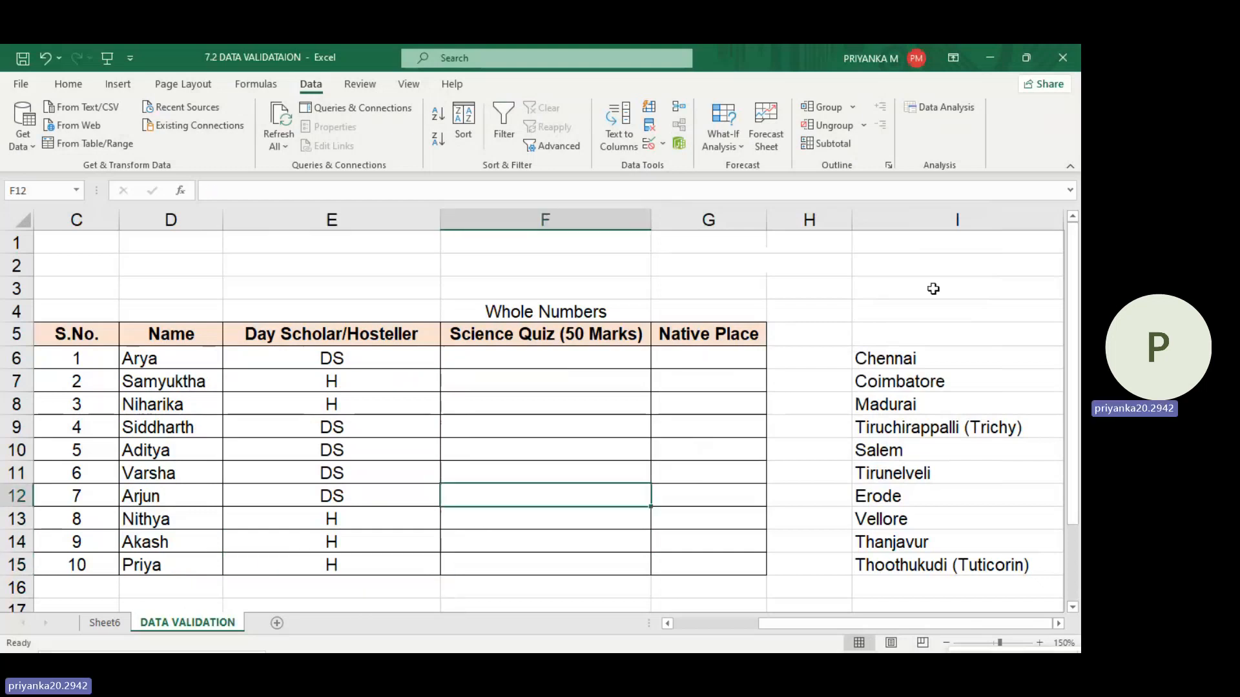
pyautogui.click(520, 397)
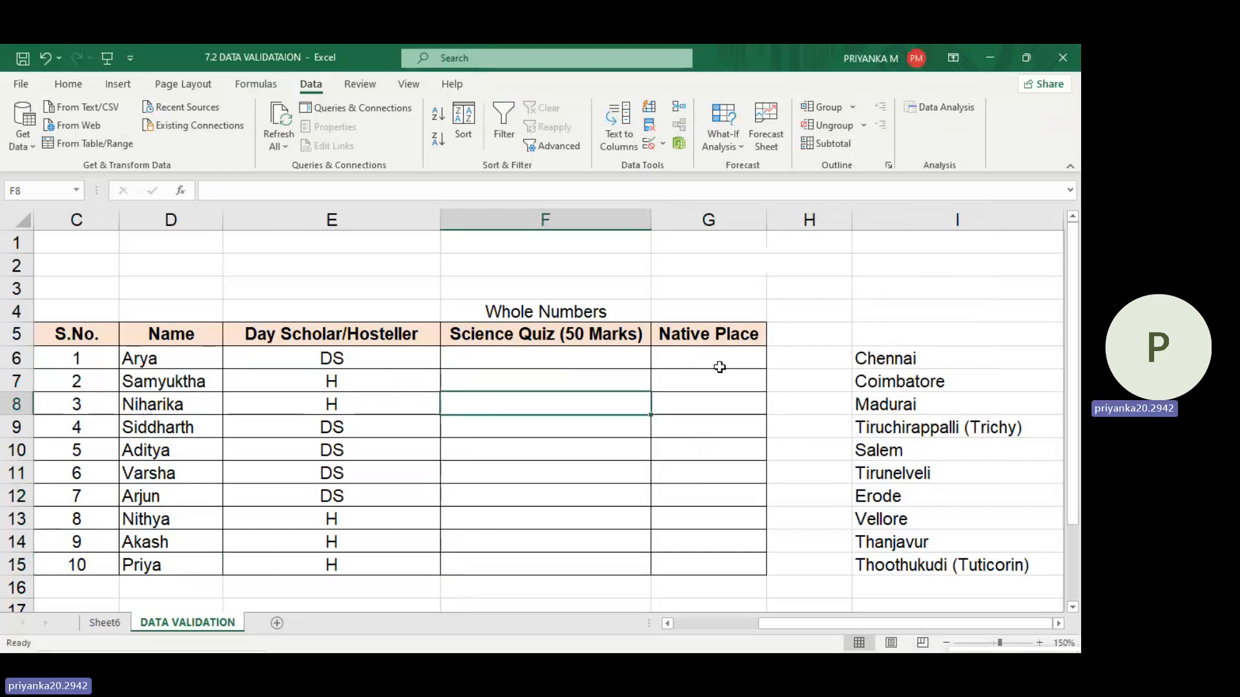
pyautogui.click(710, 381)
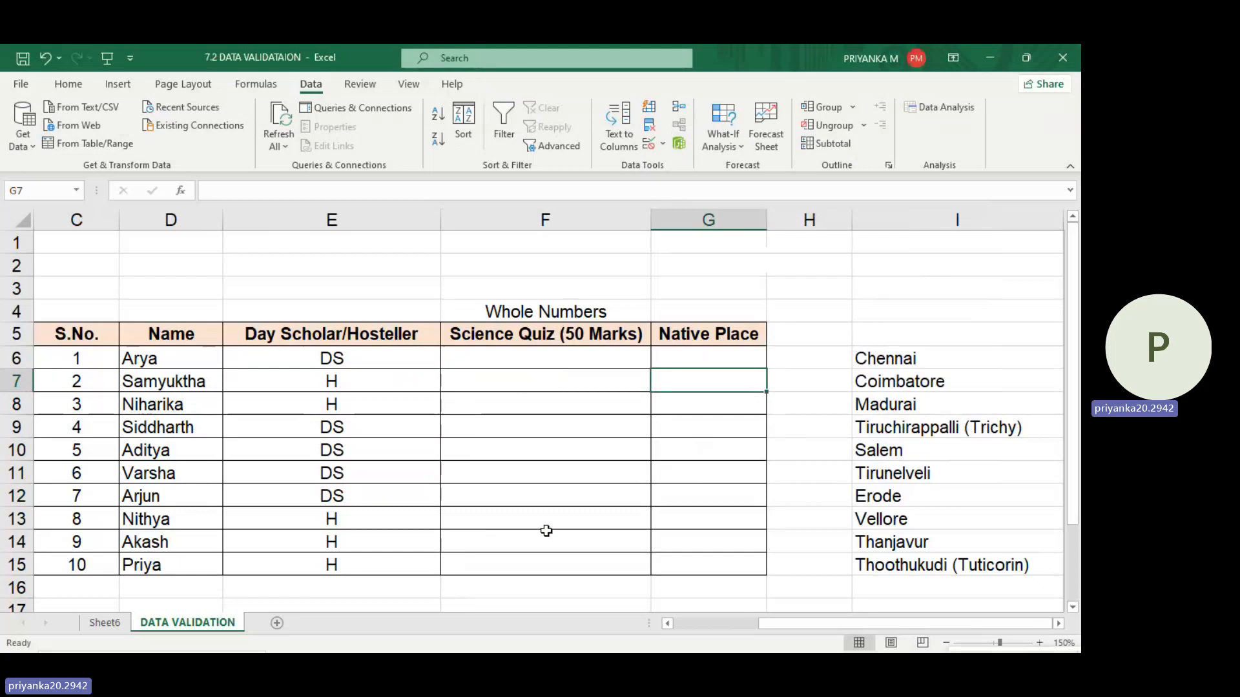
pyautogui.click(713, 349)
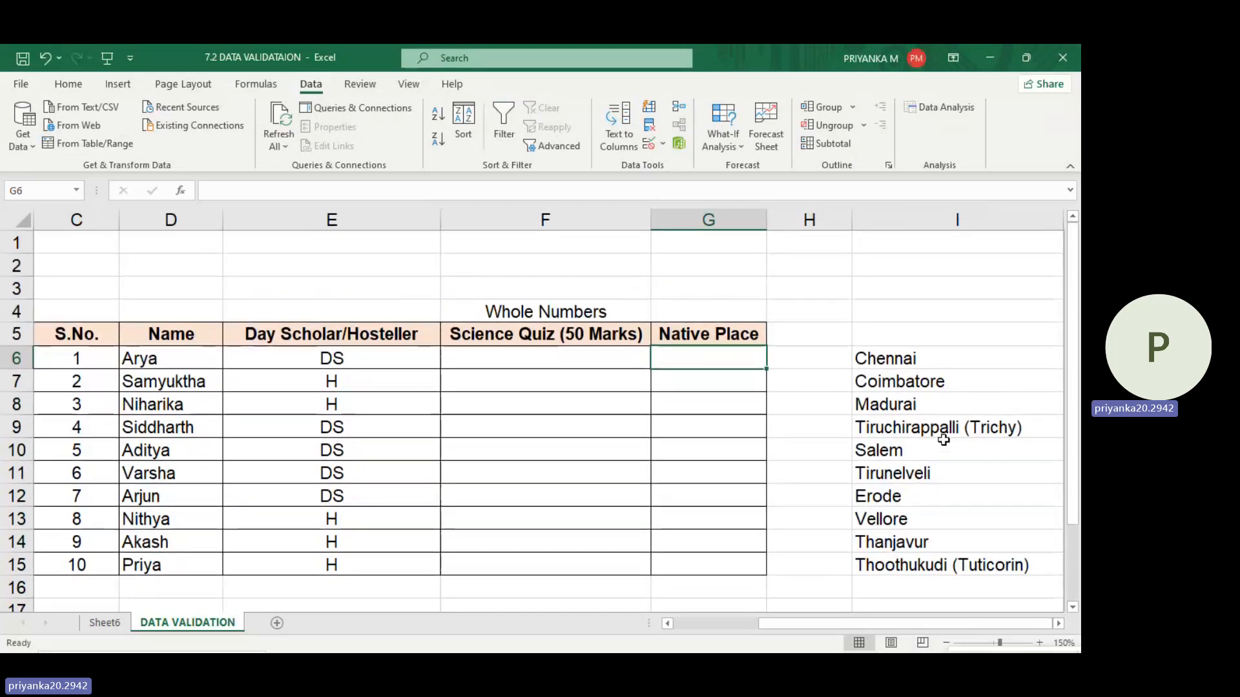
# - Add Namakkal in I16, directly below Thoothukudi (Tuticorin) in the list of places
pyautogui.scroll(-2, 944, 440)
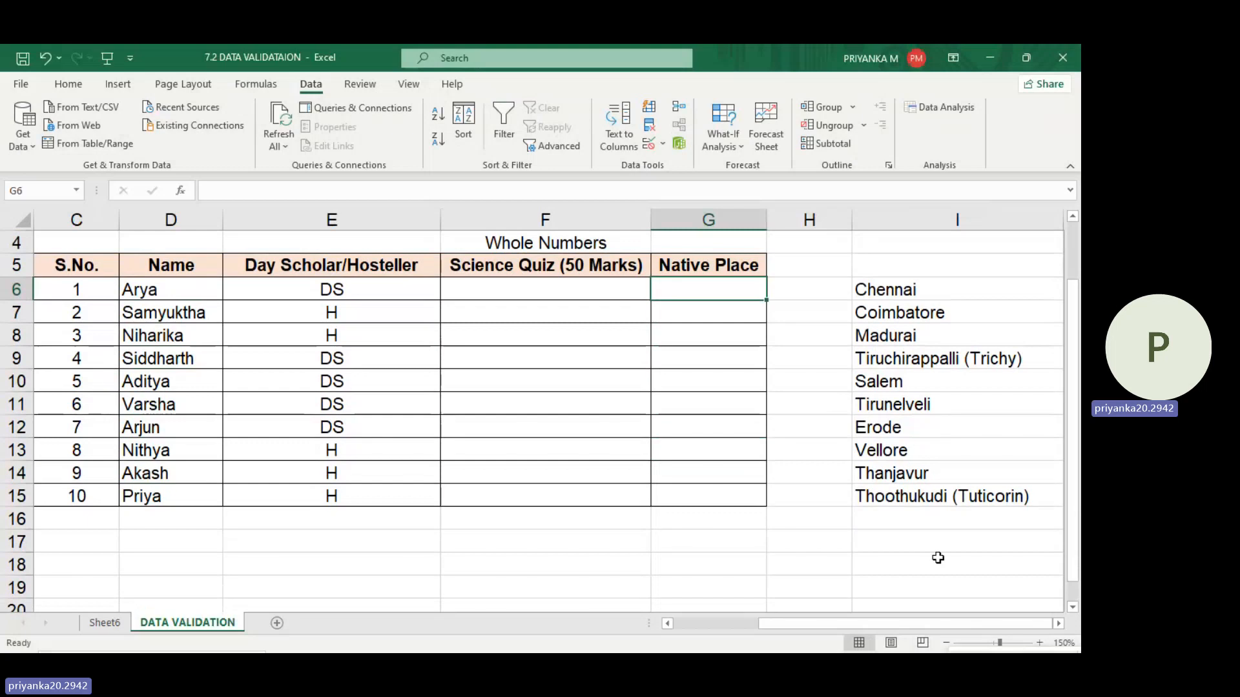
pyautogui.click(916, 505)
pyautogui.click(908, 514)
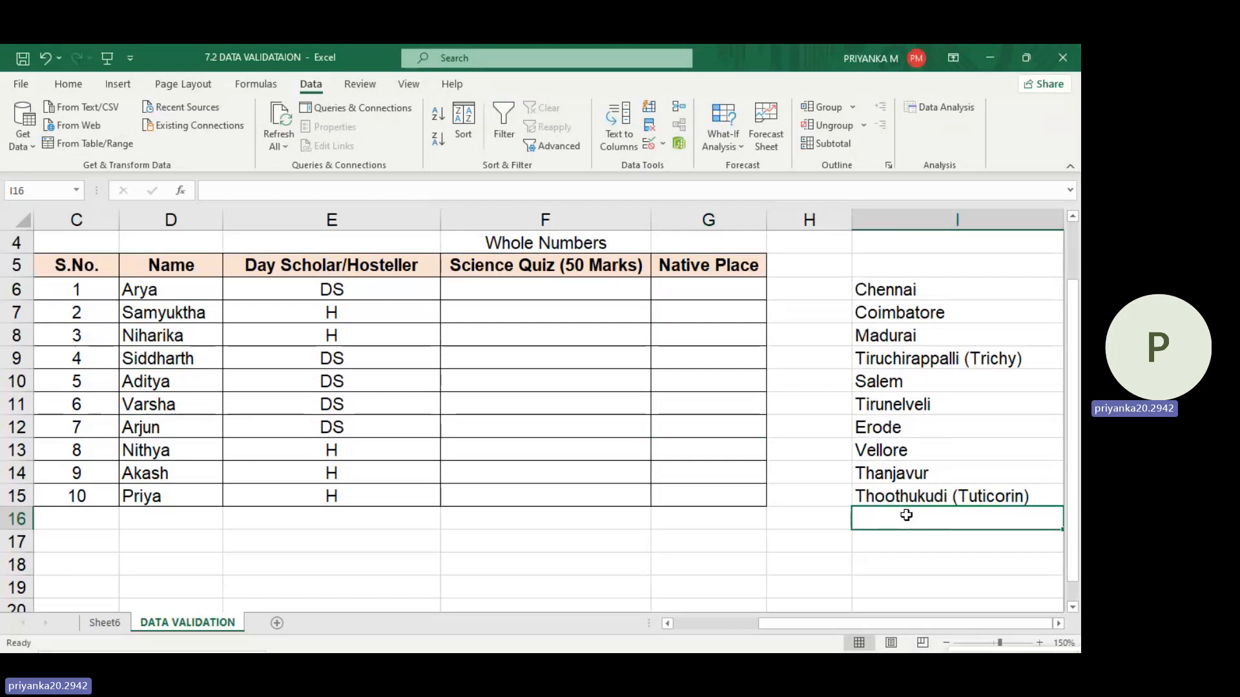
pyautogui.write('na')
pyautogui.press('BackSpace')
pyautogui.press('BackSpace')
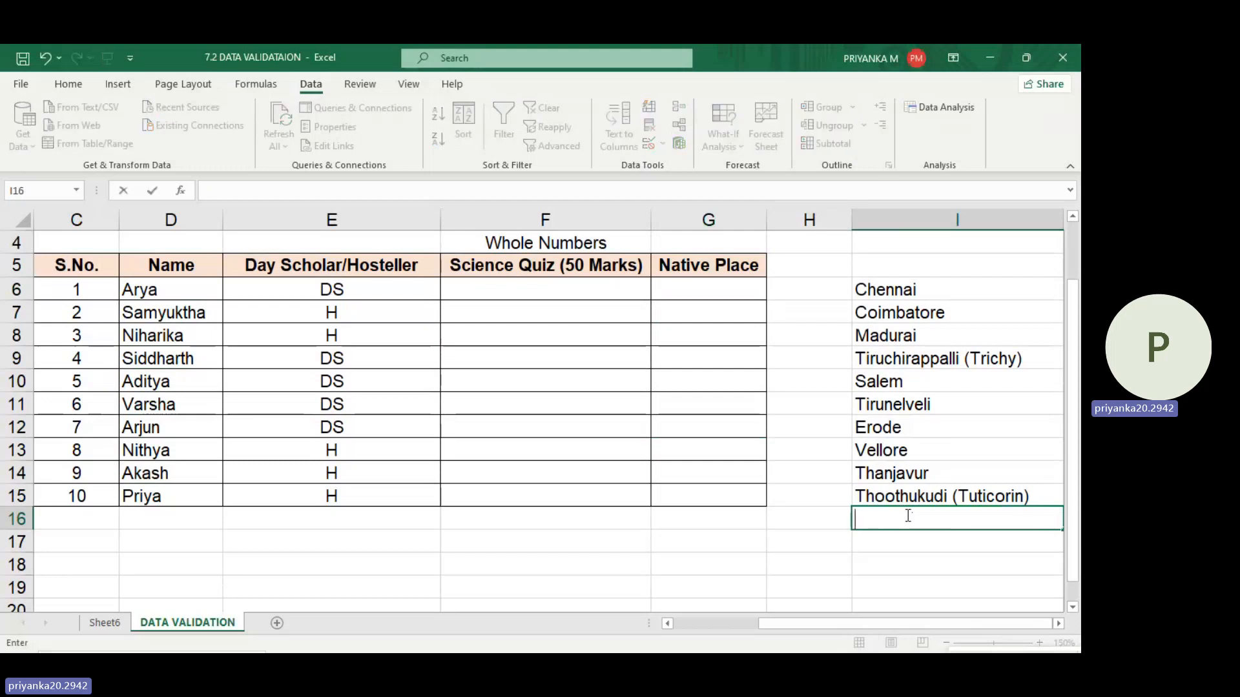
pyautogui.write('Namakkal')
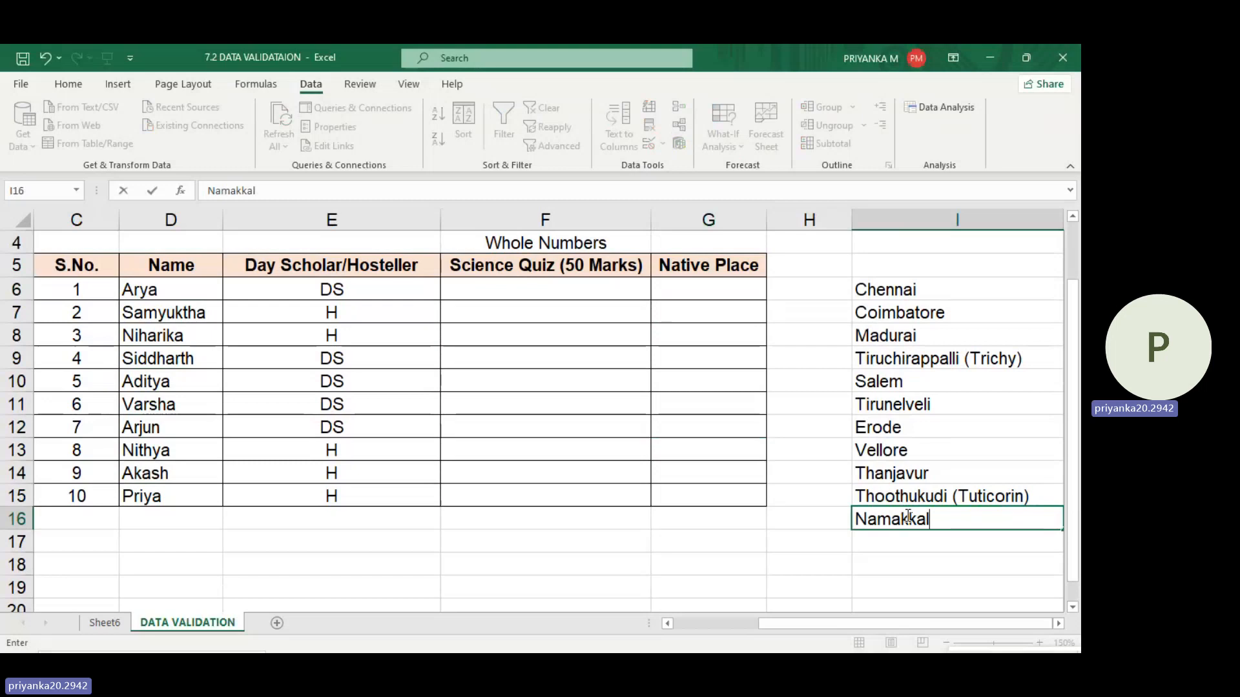
pyautogui.press('Return')
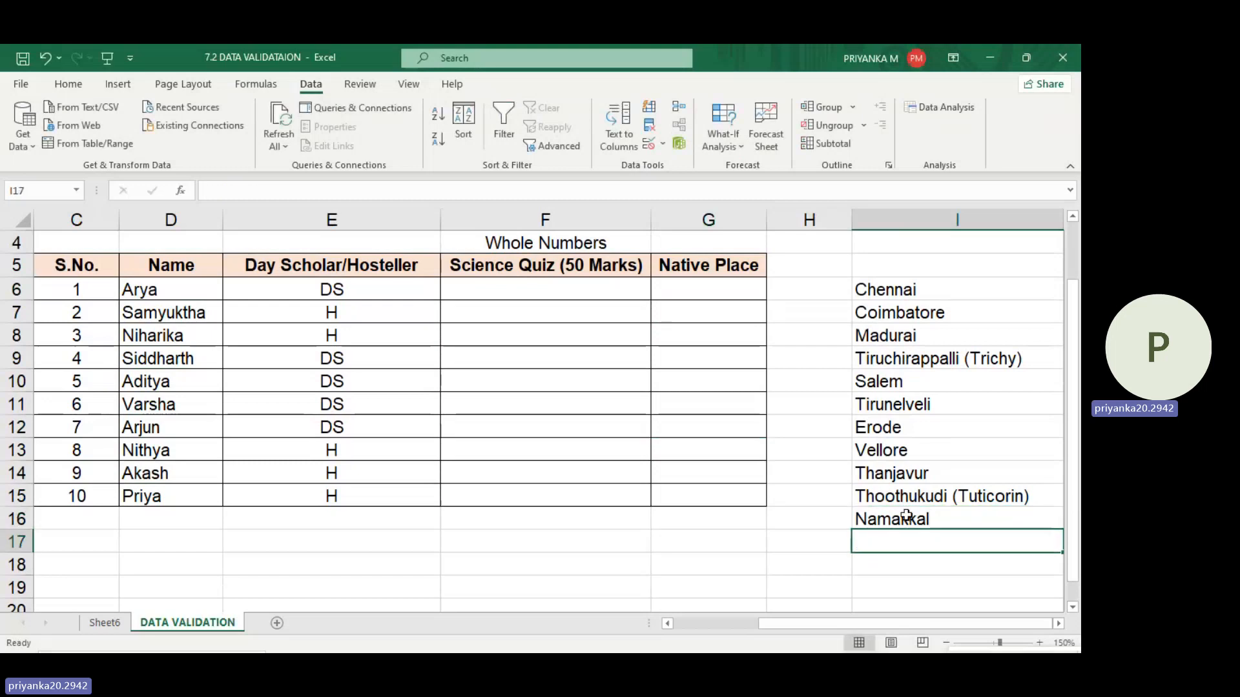
# - Extend the list of places in column I with Bangalore in I17 and Mumbai in I18
pyautogui.write('B')
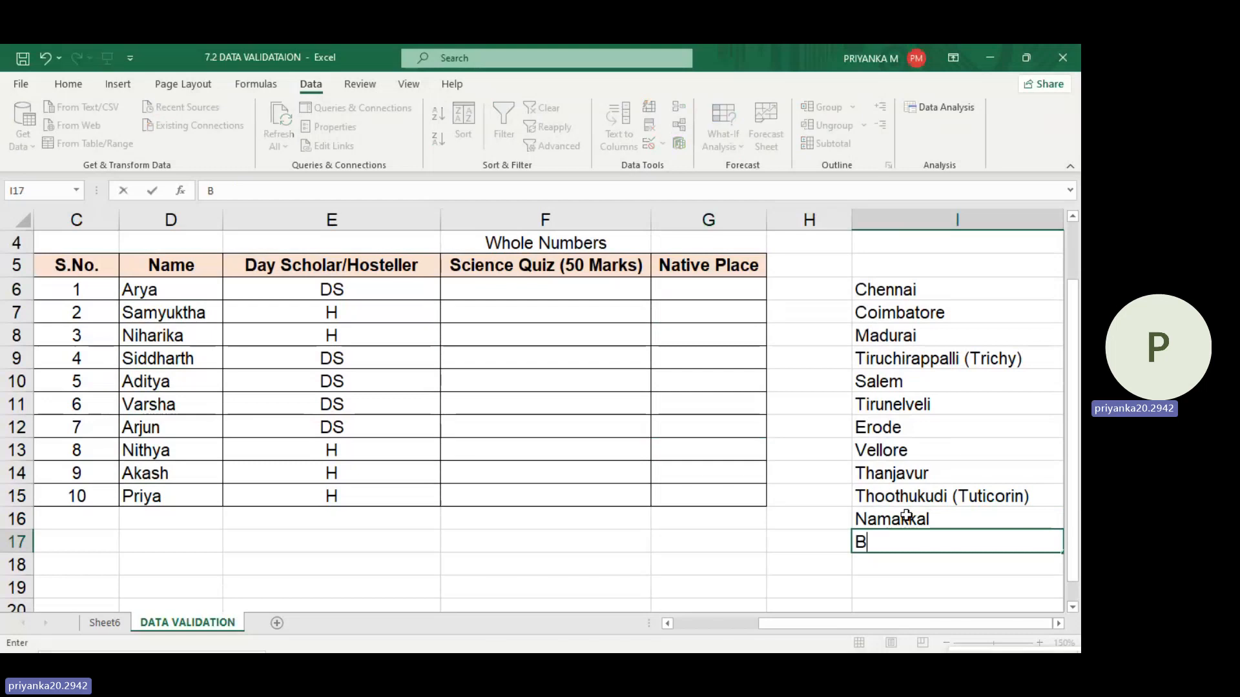
pyautogui.write('angalo')
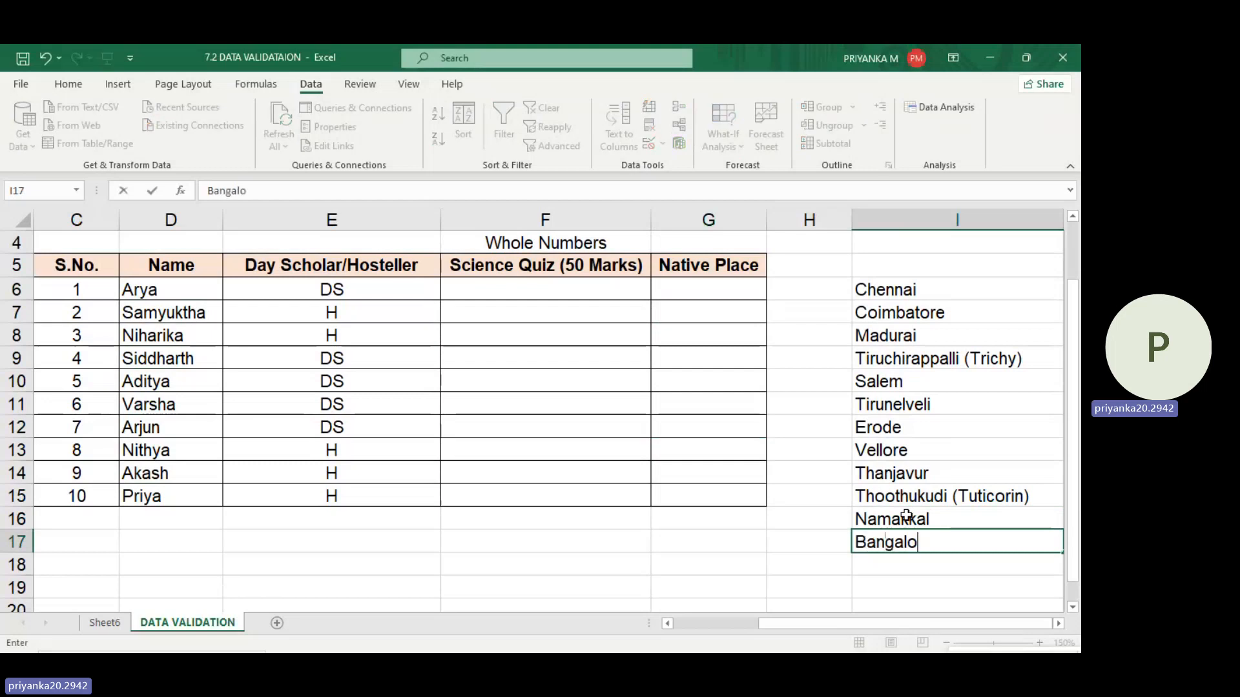
pyautogui.write('re')
pyautogui.press('Return')
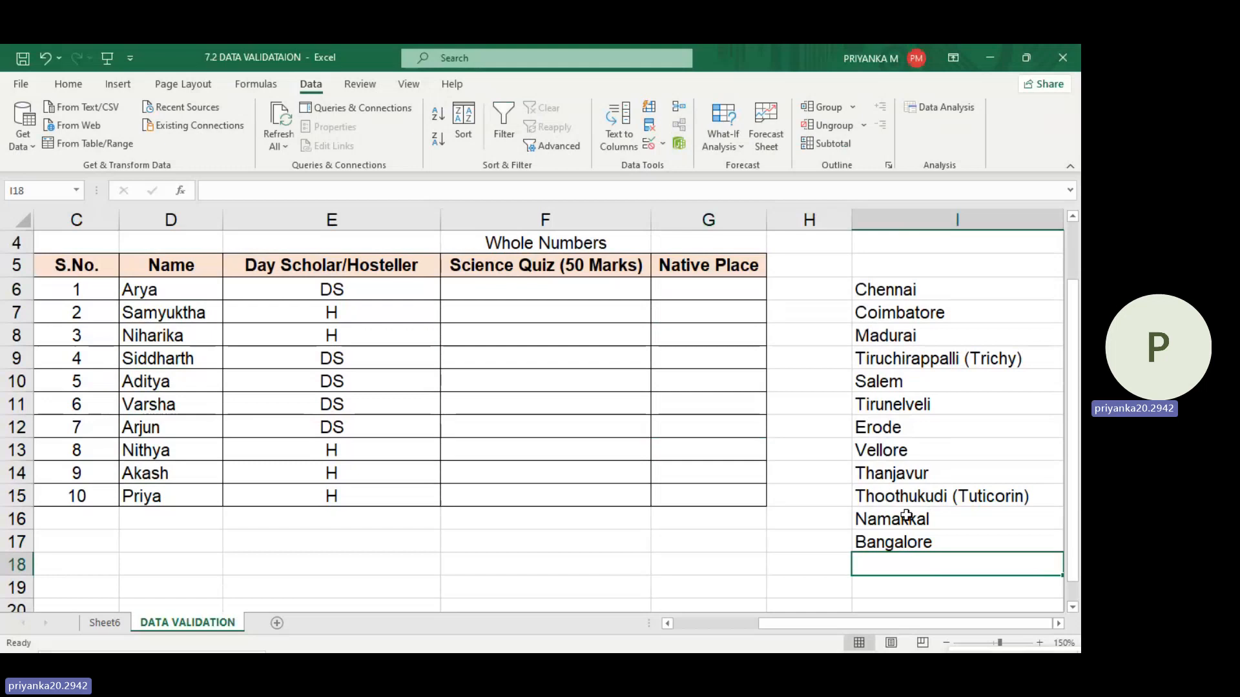
pyautogui.write('M')
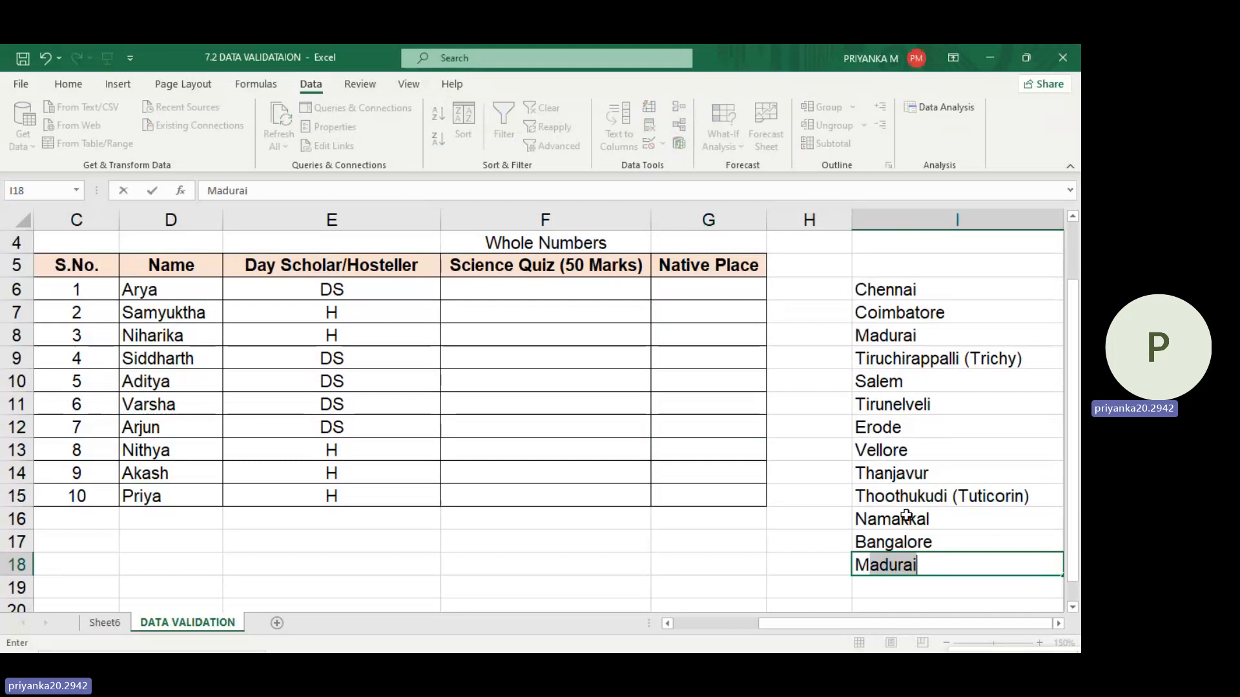
pyautogui.write('umbai')
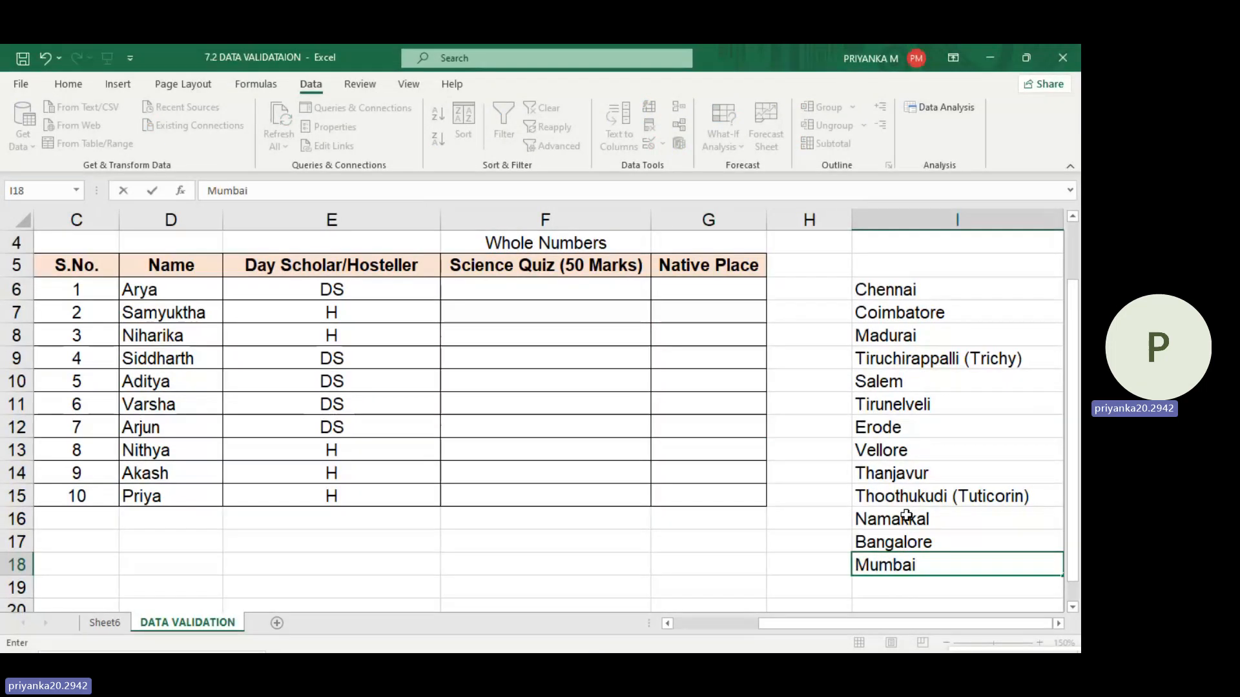
pyautogui.press('Return')
# - Add Mangalore in I19 and Hyderabad in I20 at the end of the list of places
pyautogui.write('M')
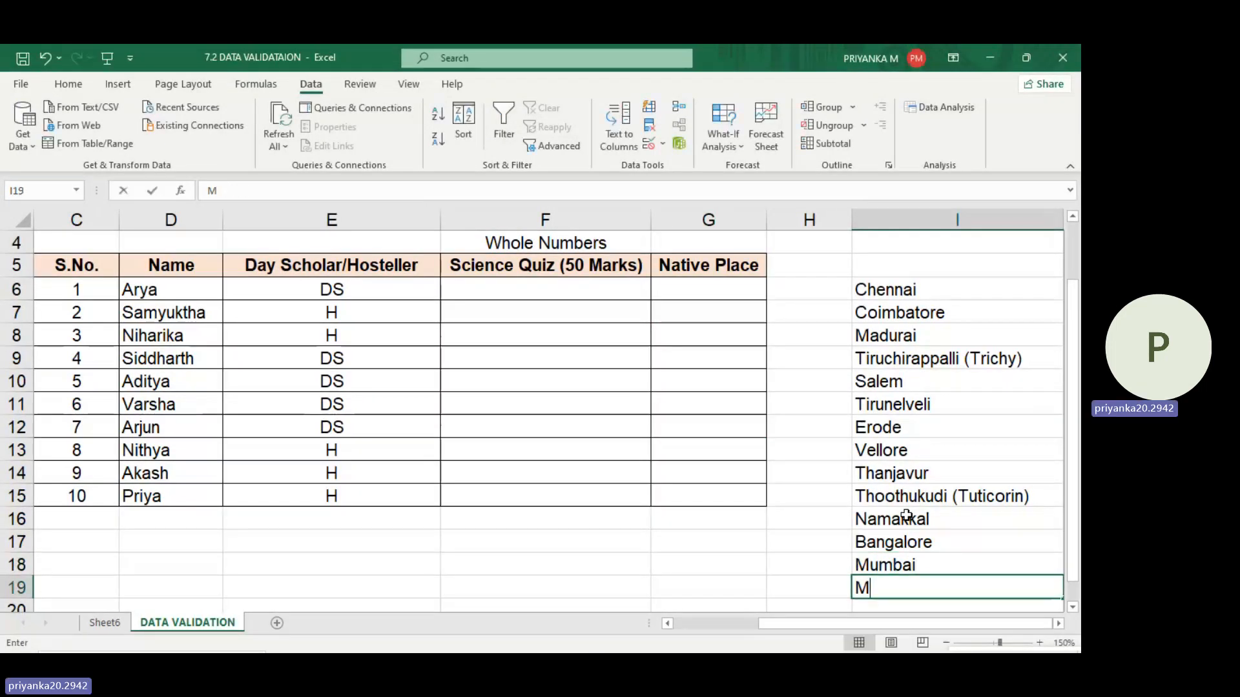
pyautogui.write('angalore')
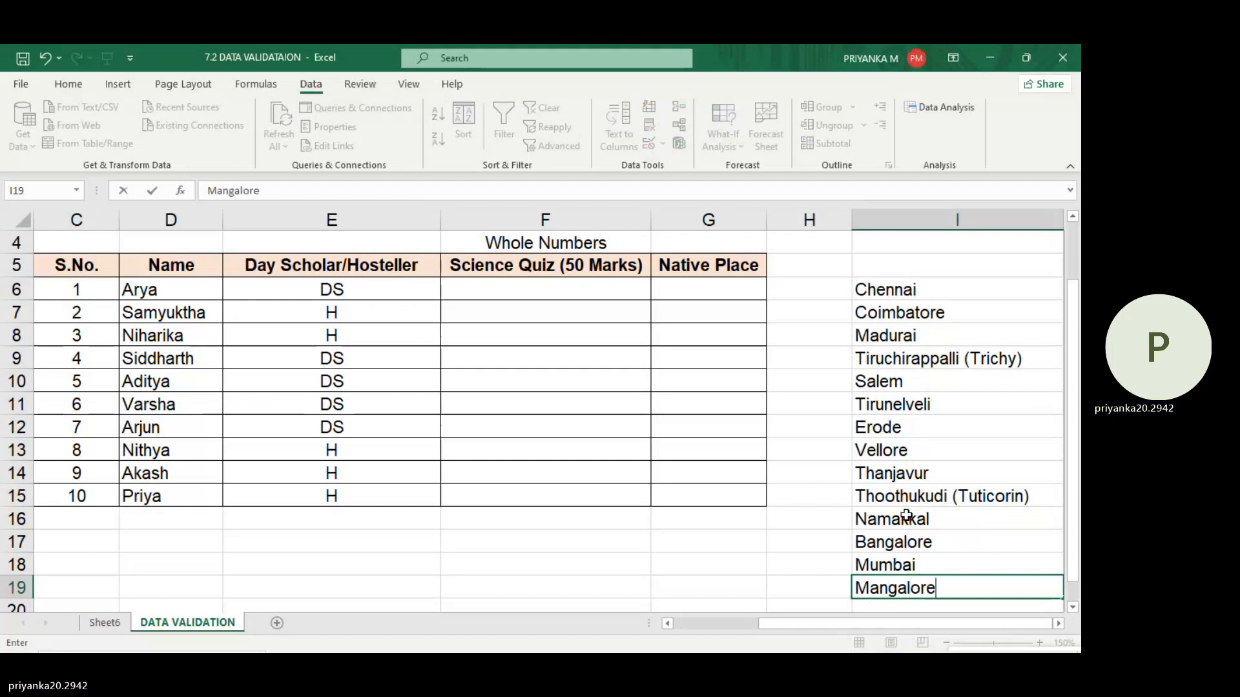
pyautogui.press('Return')
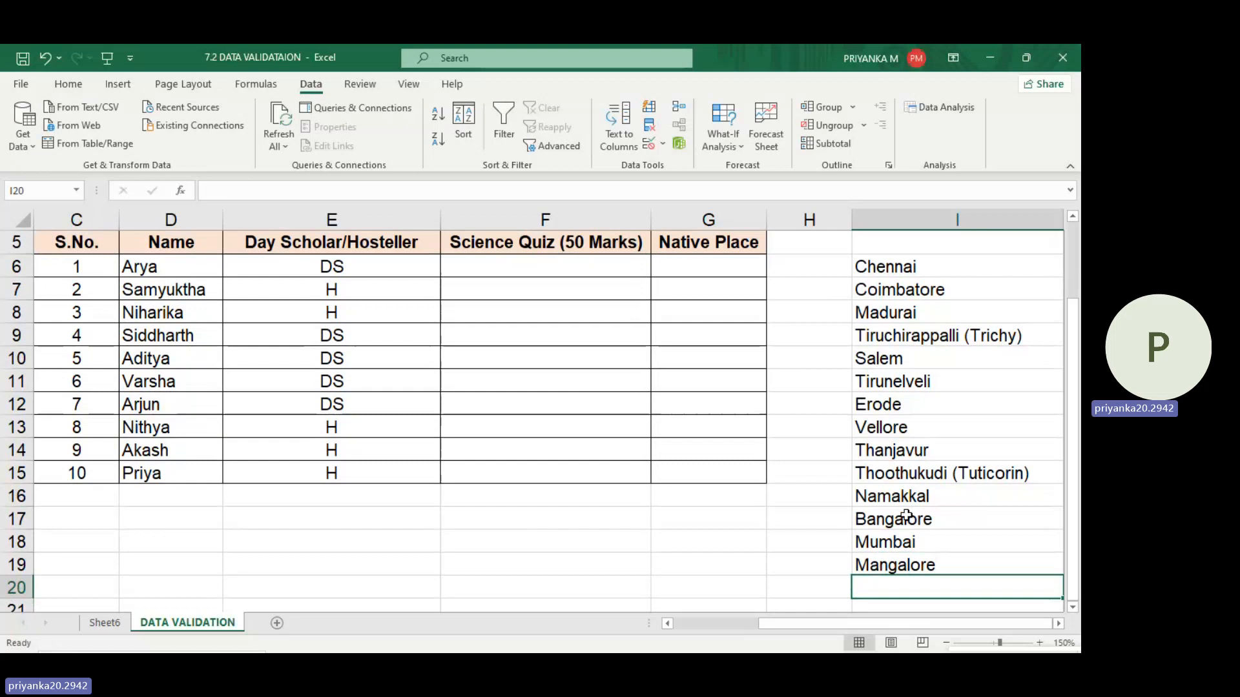
pyautogui.write('H')
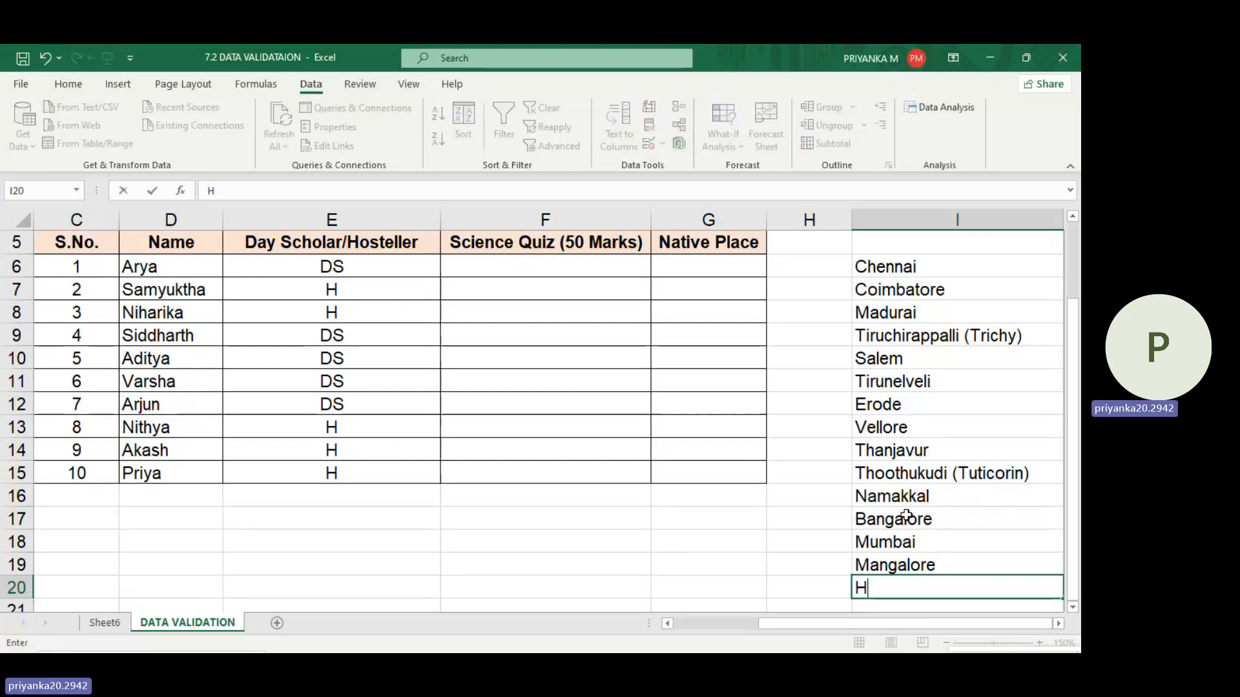
pyautogui.write('yder')
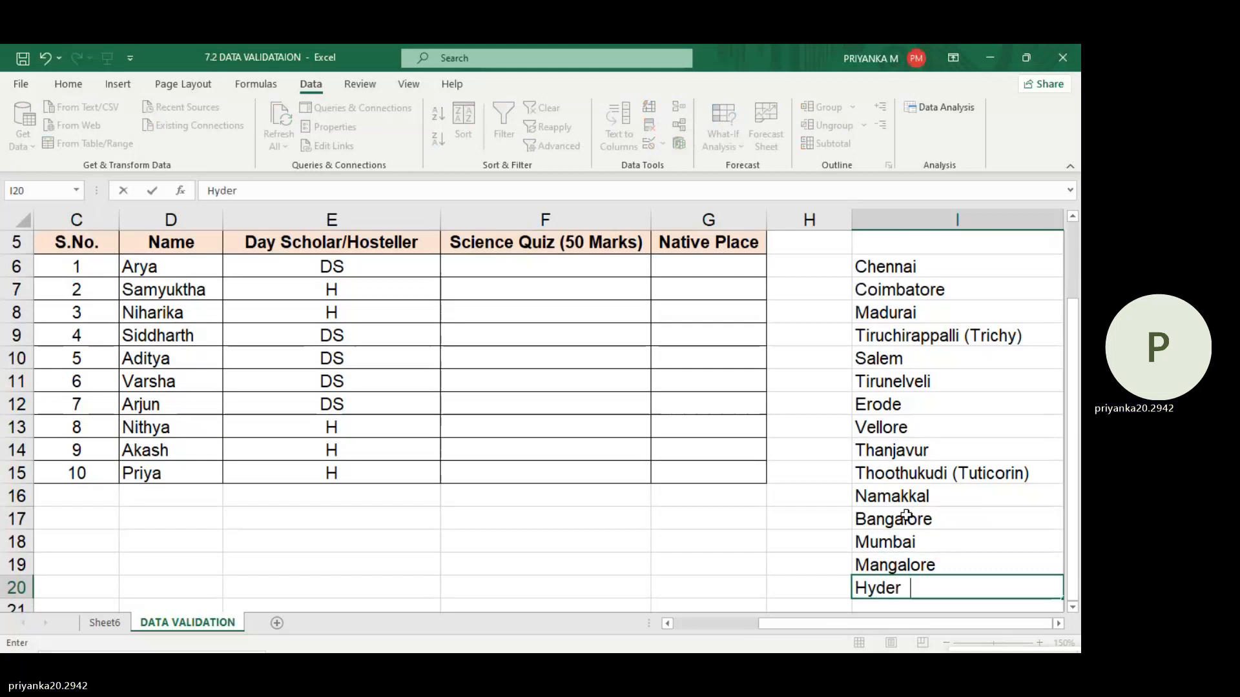
pyautogui.write('abad')
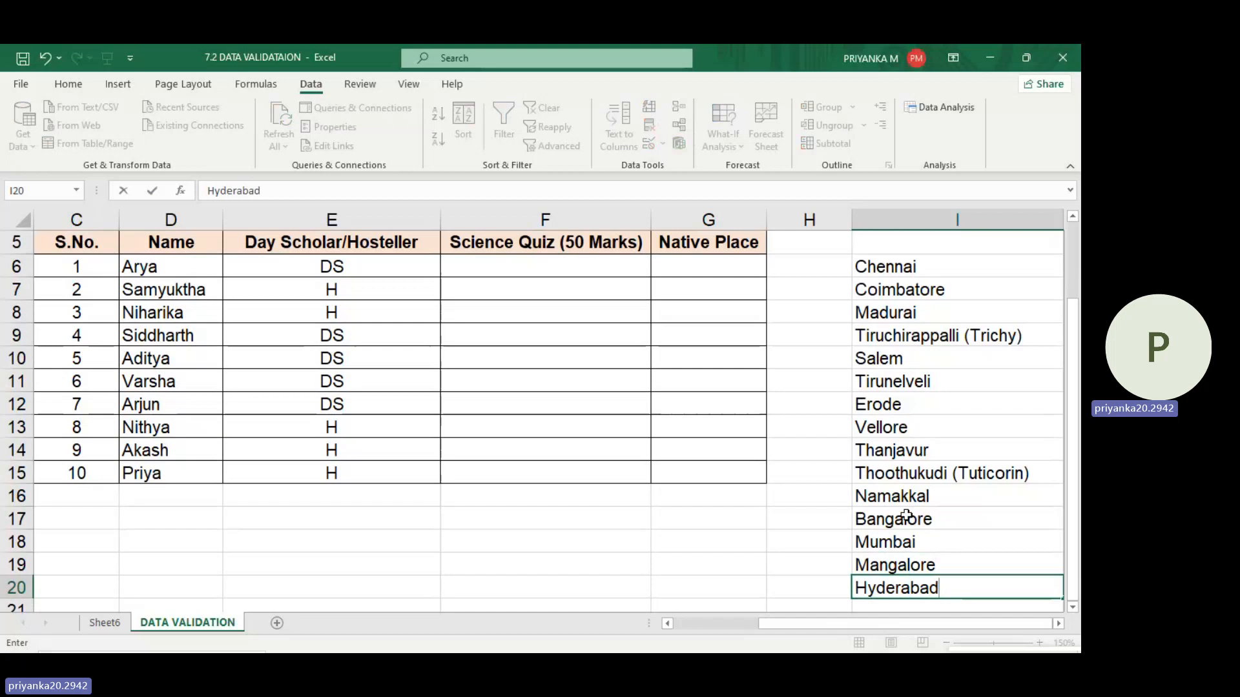
pyautogui.scroll(1, 906, 515)
pyautogui.scroll(-1, 907, 515)
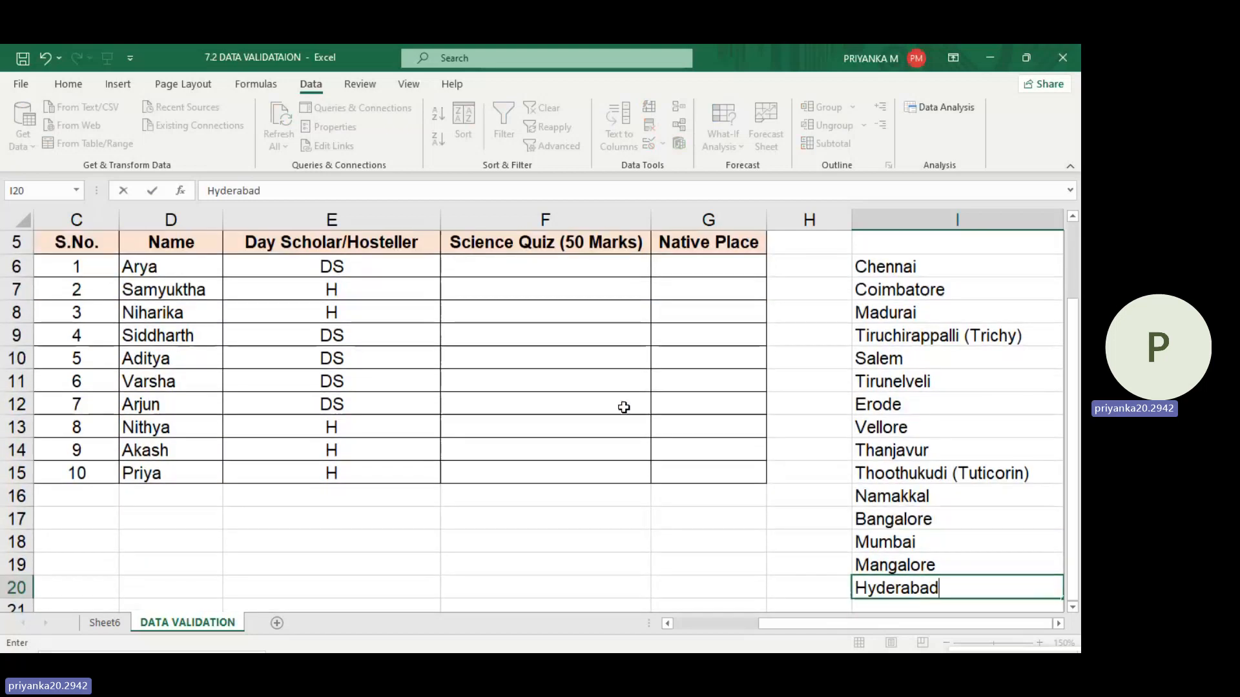
pyautogui.click(809, 405)
# - Open data validation for the Native Place cells G6:G15 and allow only List values
pyautogui.scroll(1, 972, 413)
pyautogui.scroll(1, 971, 414)
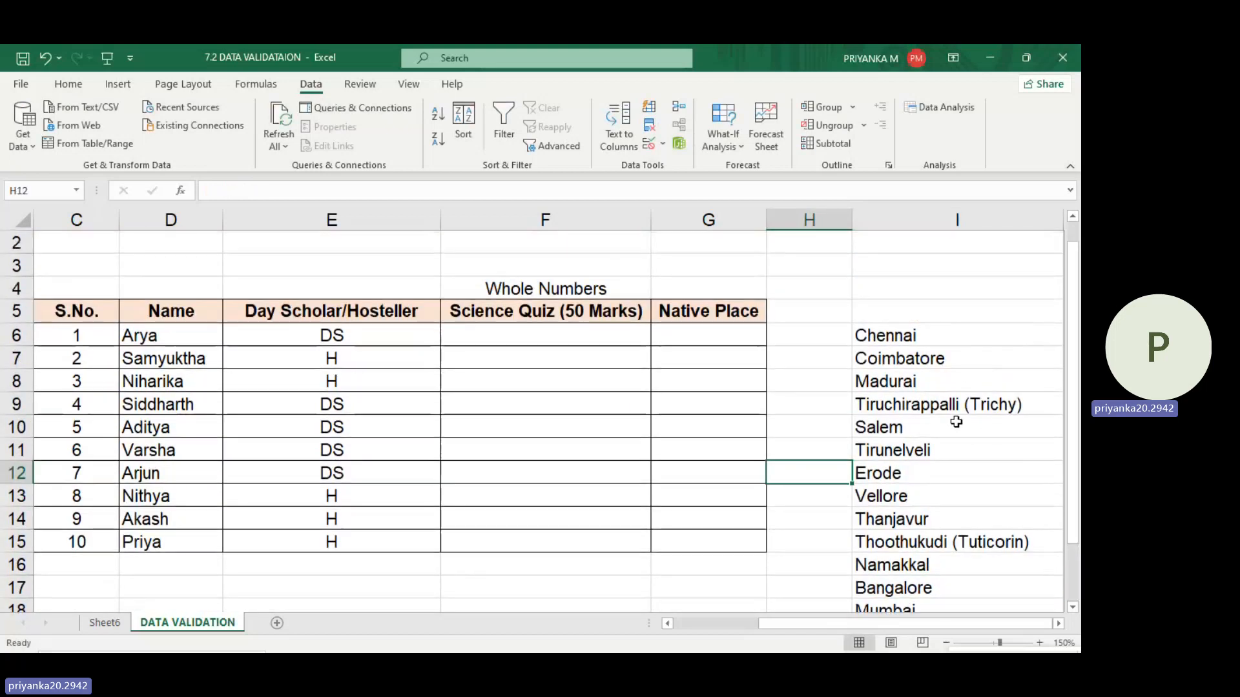
pyautogui.click(726, 336)
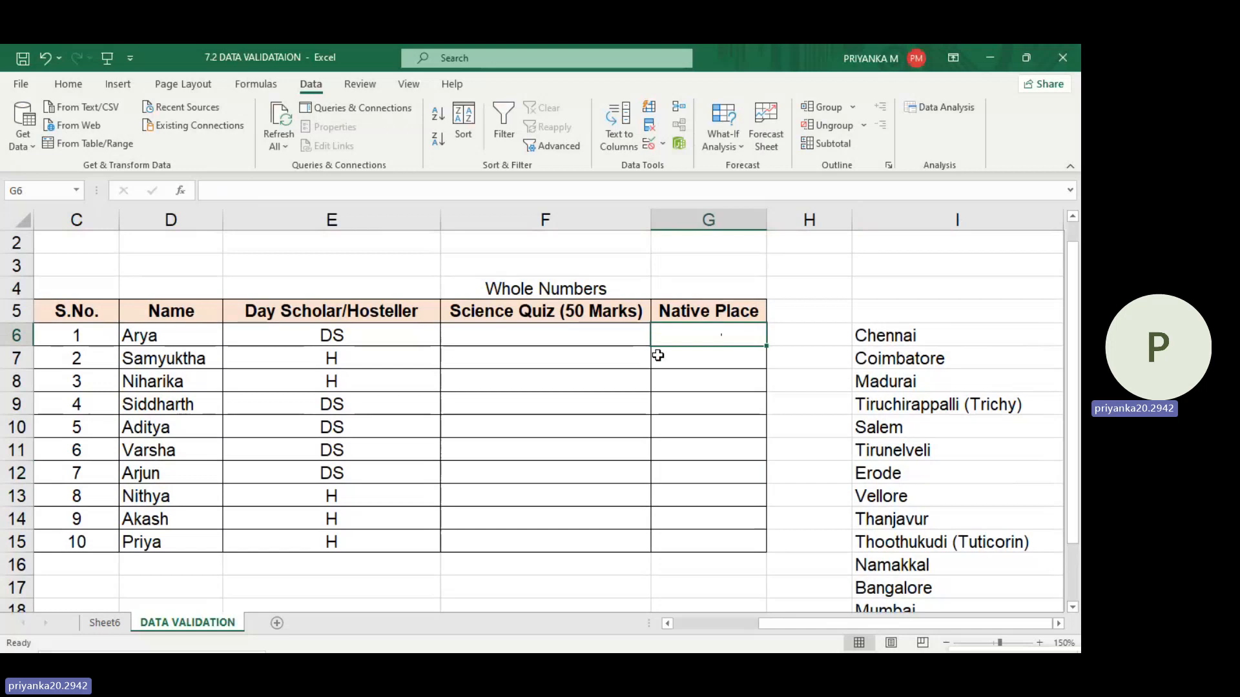
pyautogui.moveTo(716, 329); pyautogui.dragTo(720, 540)
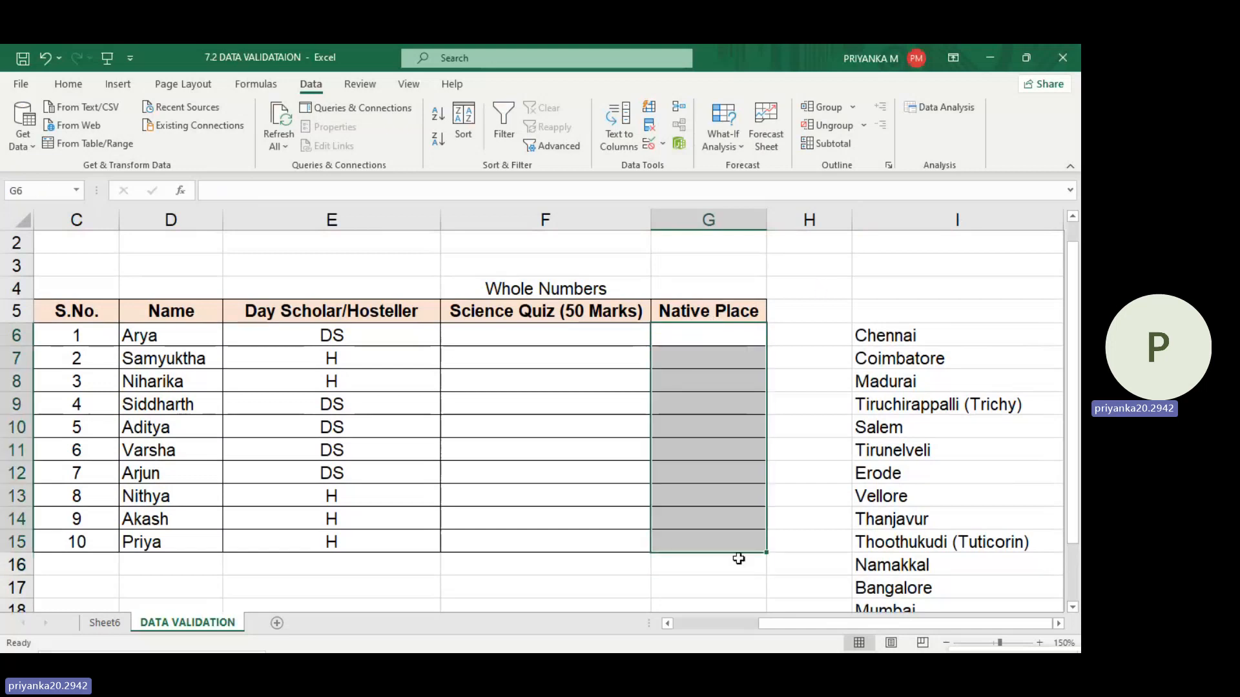
pyautogui.click(661, 144)
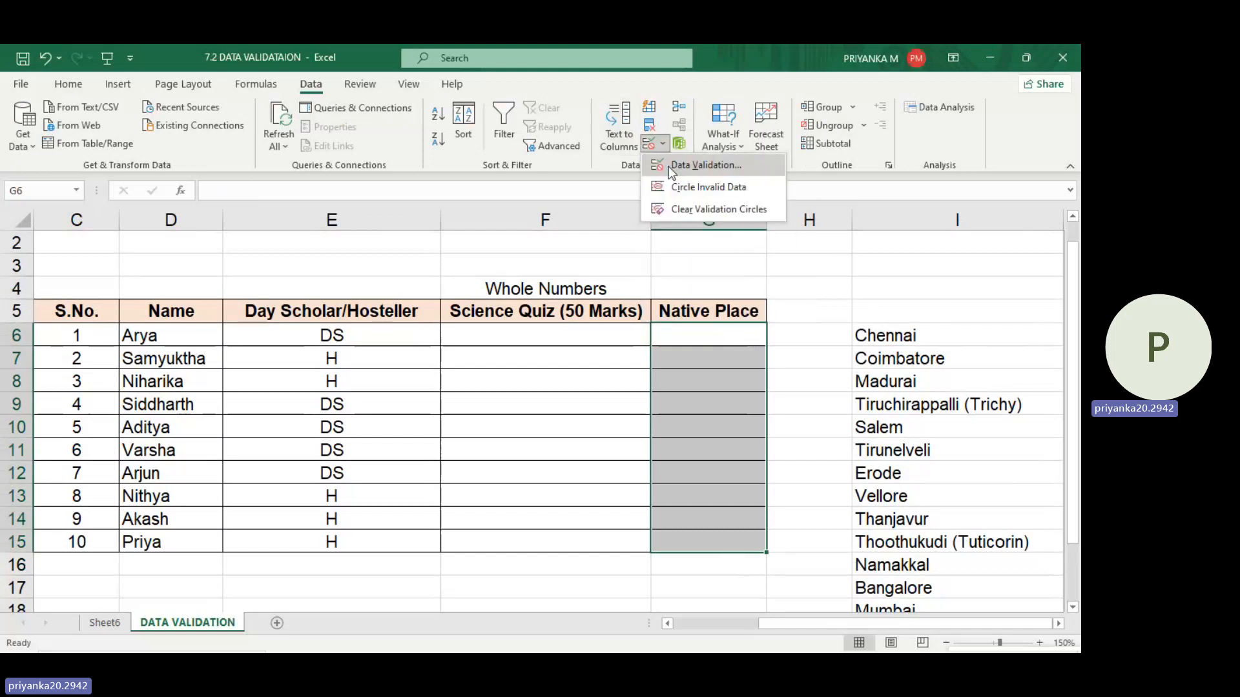
pyautogui.click(671, 164)
pyautogui.click(734, 309)
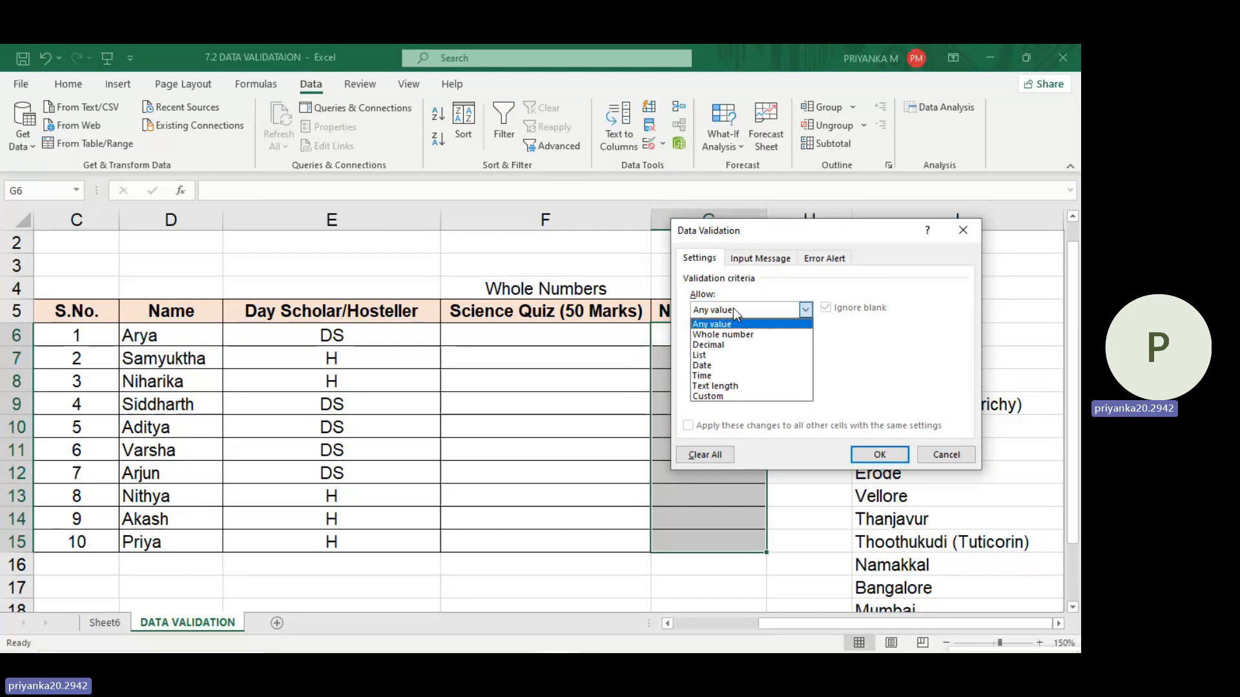
pyautogui.click(722, 355)
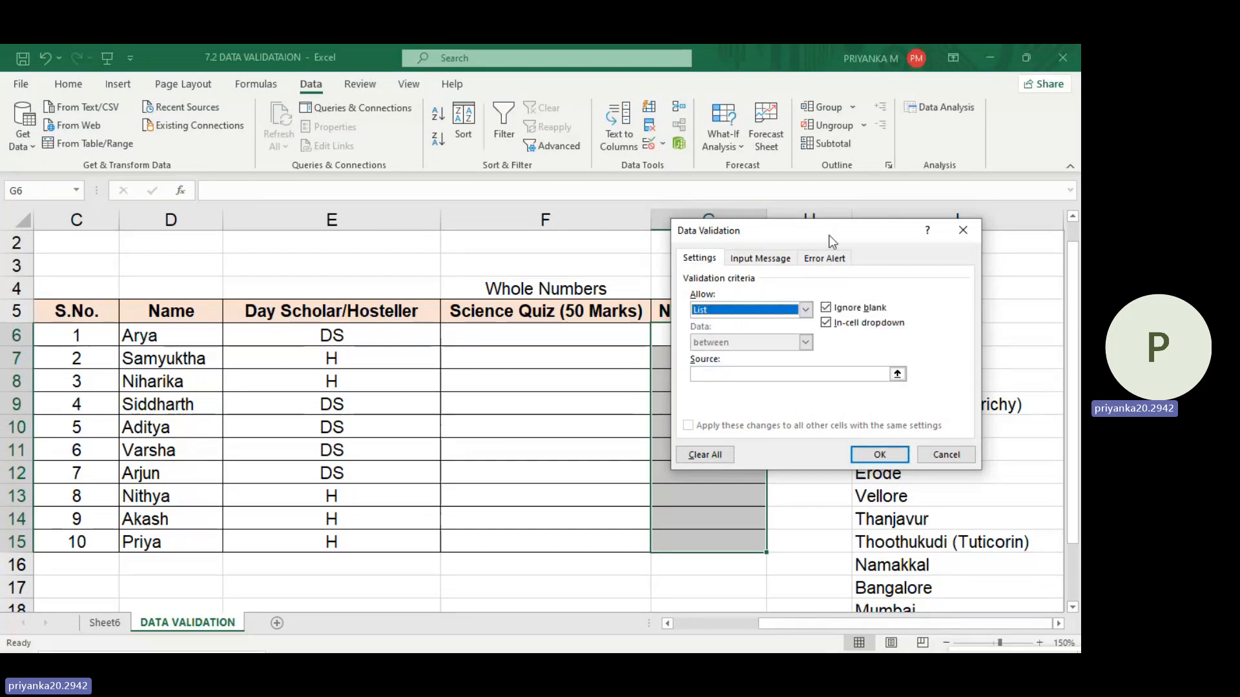
# - Set the list source to the places in =$I$6:$I$20 and apply the validation rule
pyautogui.moveTo(833, 240); pyautogui.dragTo(553, 235)
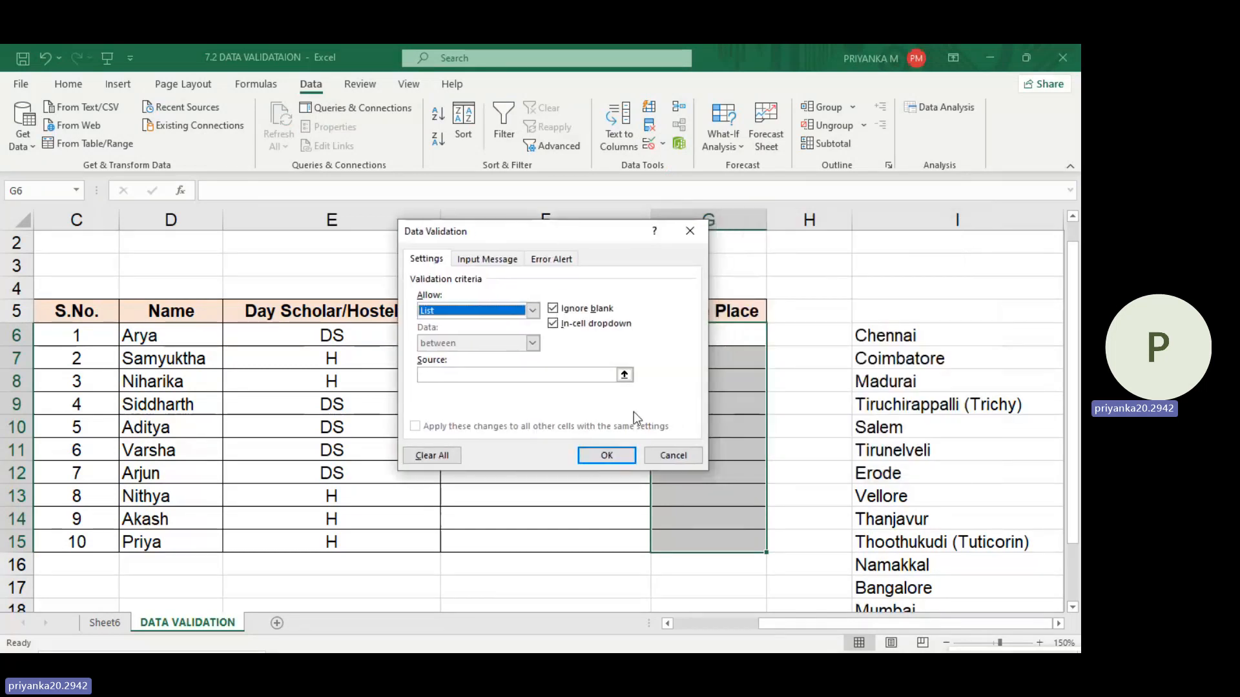
pyautogui.click(472, 380)
pyautogui.scroll(-1, 925, 299)
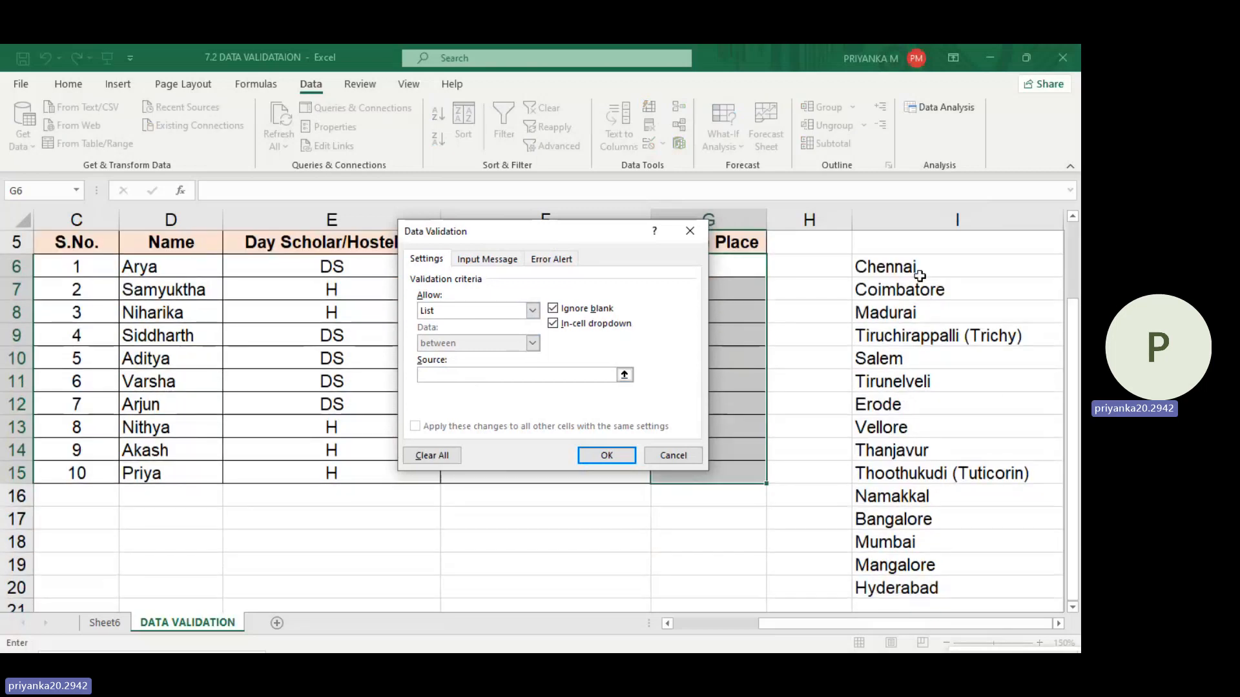
pyautogui.moveTo(920, 274); pyautogui.dragTo(923, 587)
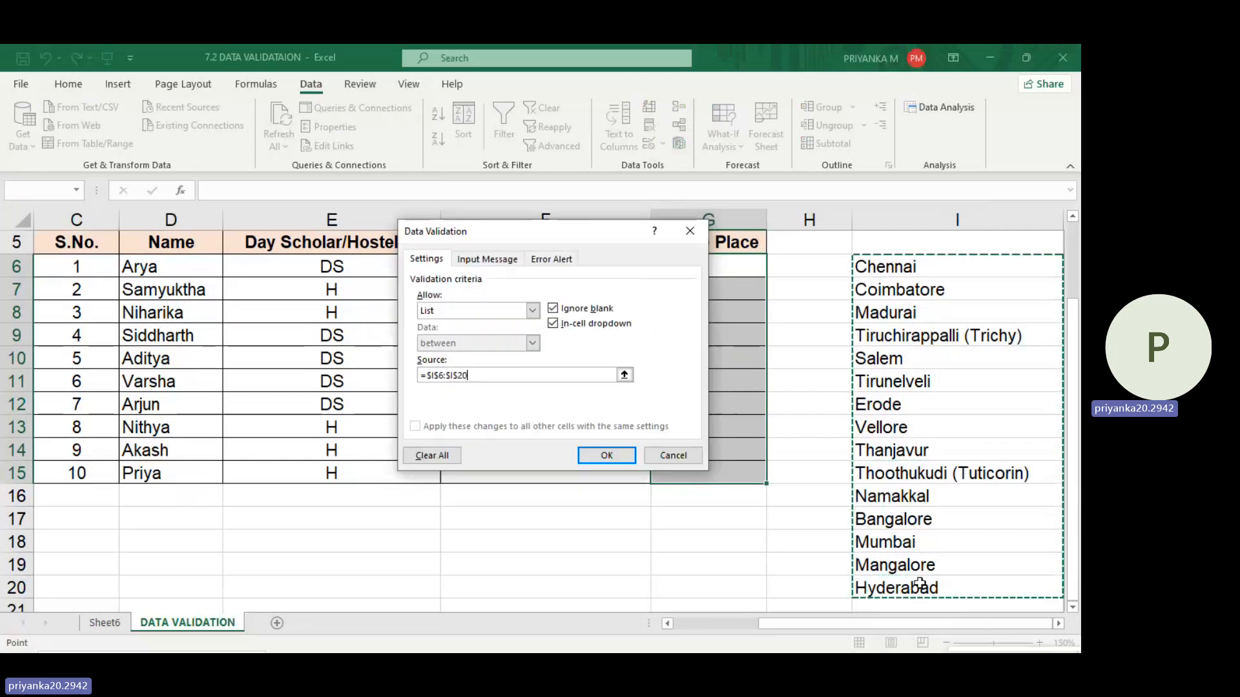
pyautogui.click(607, 455)
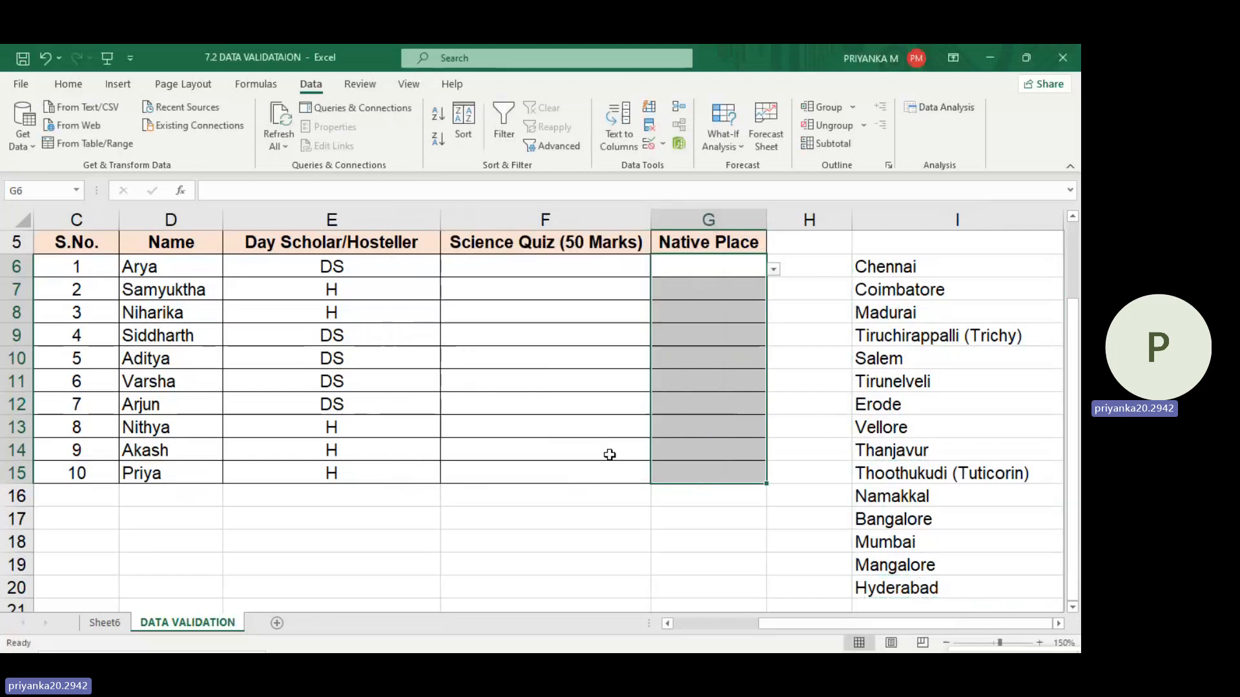
pyautogui.click(847, 357)
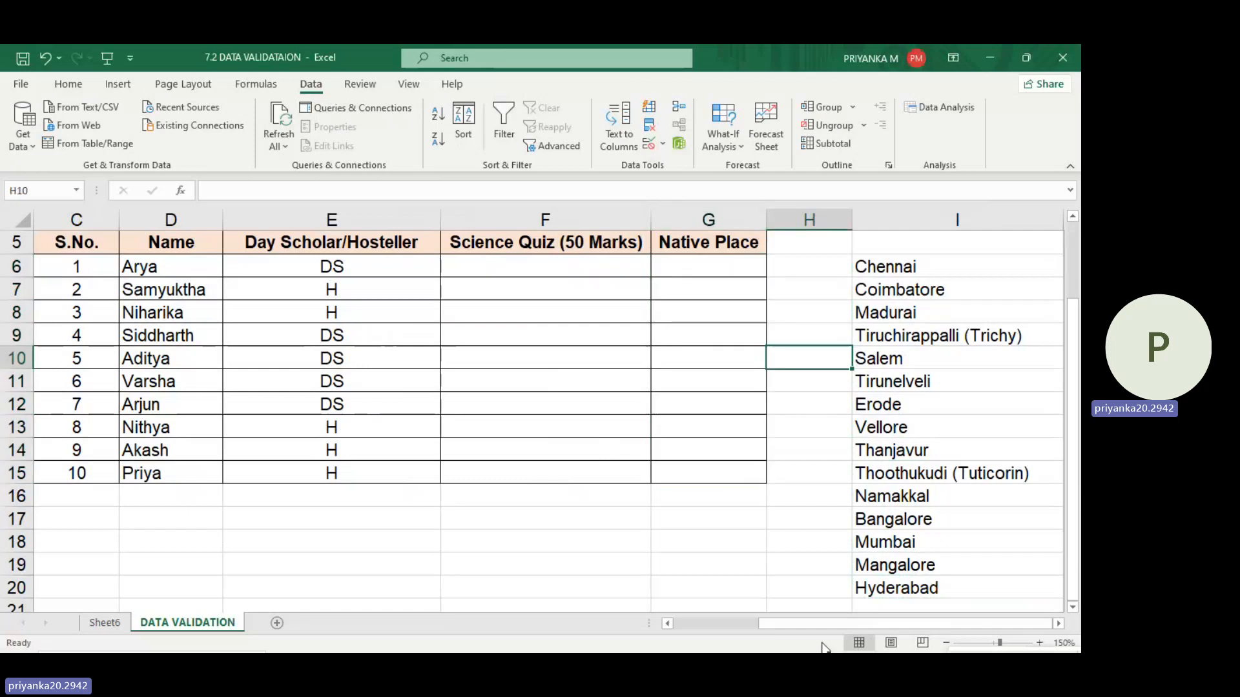
# - Choose Chennai in G6 and Madurai in G7 from the Native Place drop-down lists
pyautogui.moveTo(822, 625); pyautogui.dragTo(781, 629)
pyautogui.scroll(2, 873, 545)
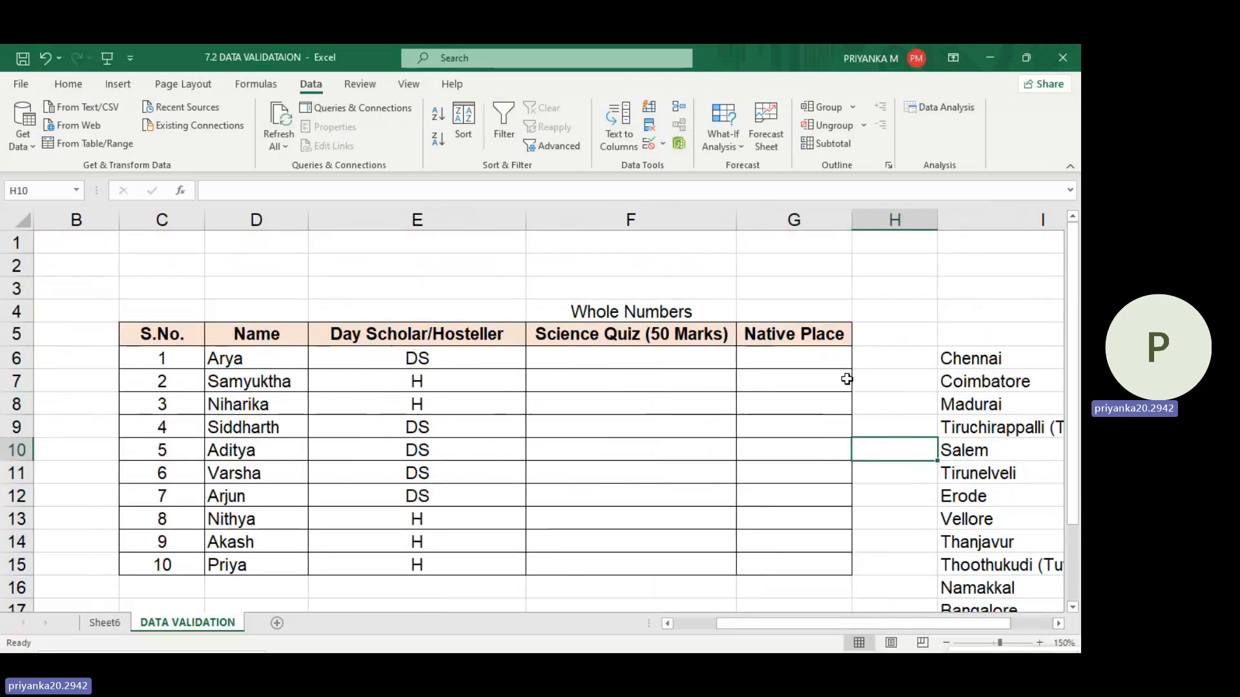
pyautogui.click(843, 359)
pyautogui.click(858, 362)
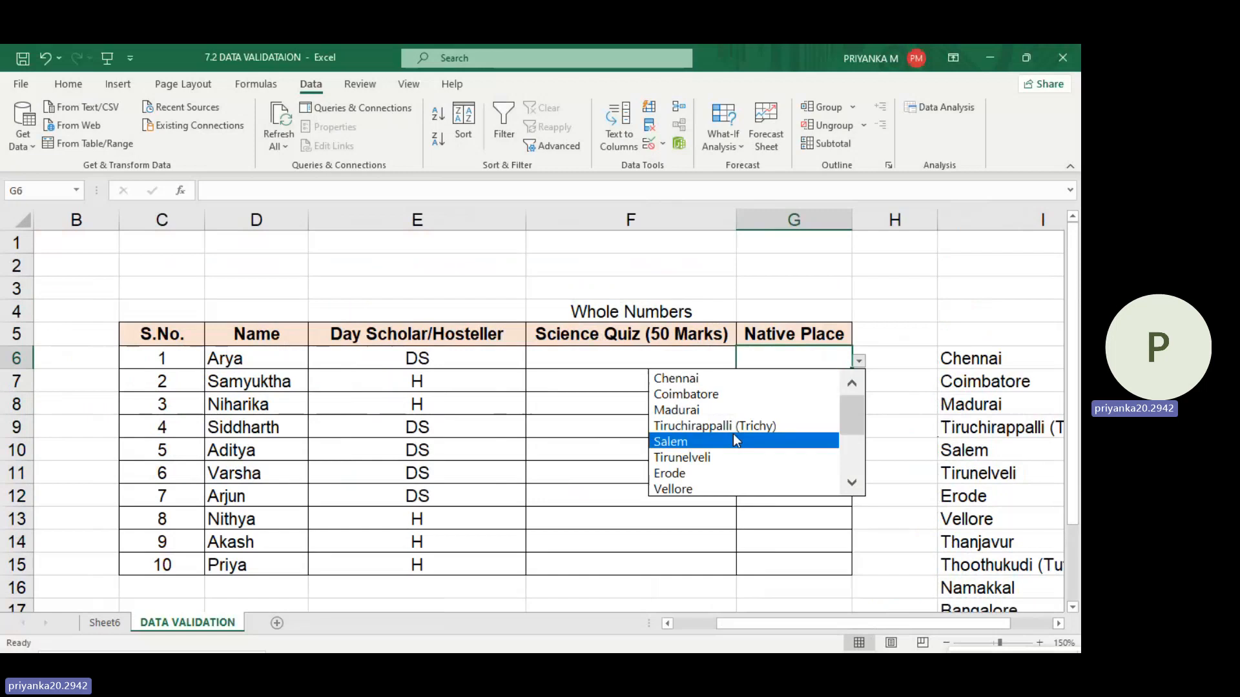
pyautogui.click(678, 379)
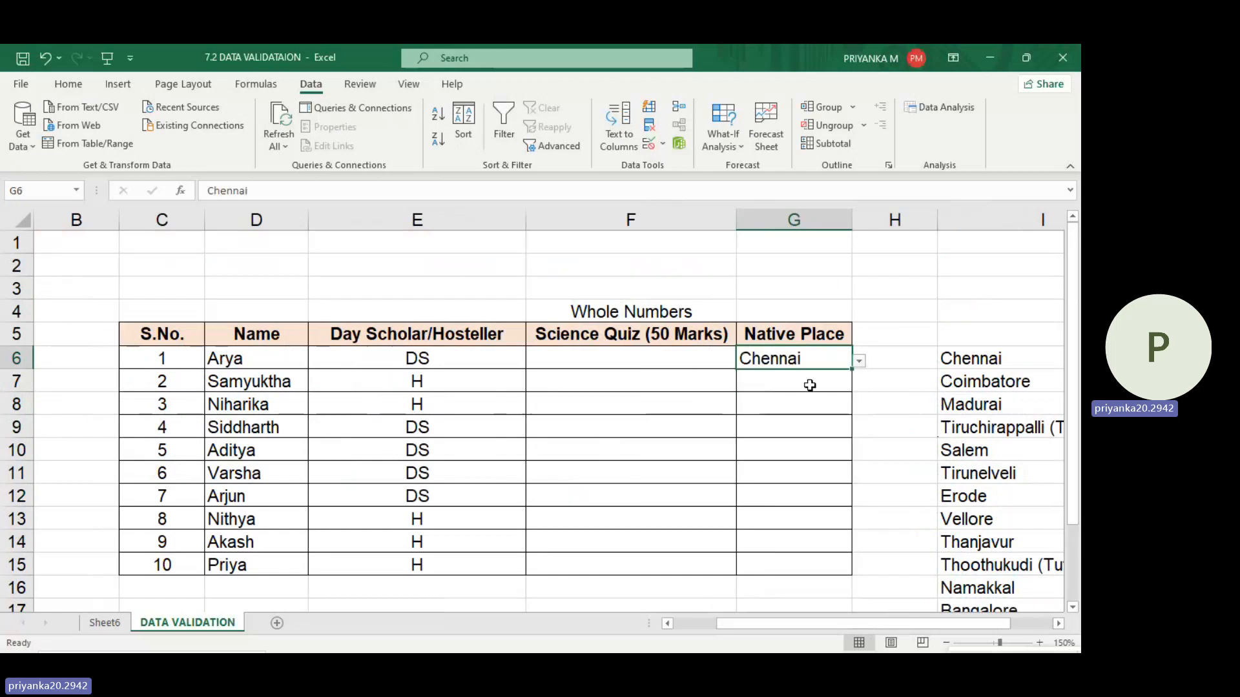
pyautogui.click(808, 384)
pyautogui.click(858, 384)
pyautogui.click(789, 430)
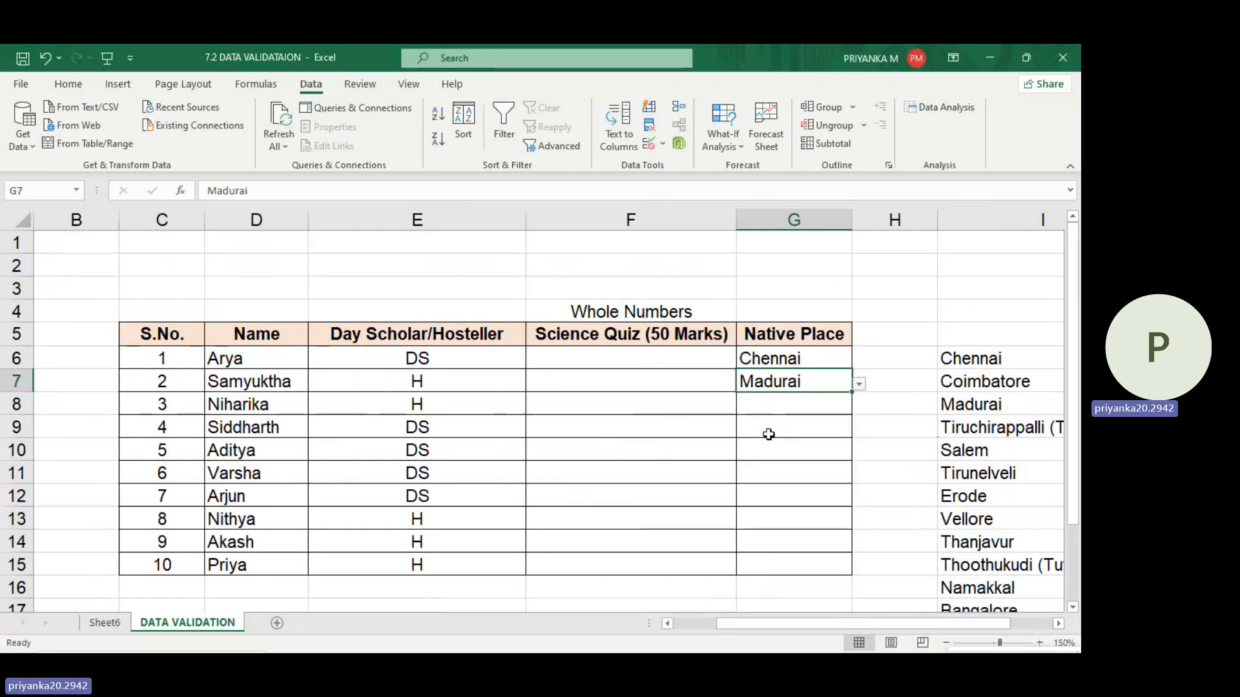
# - Choose Salem in G8 and Vellore in G9 from the Native Place drop-down lists
pyautogui.click(825, 405)
pyautogui.click(858, 407)
pyautogui.click(789, 495)
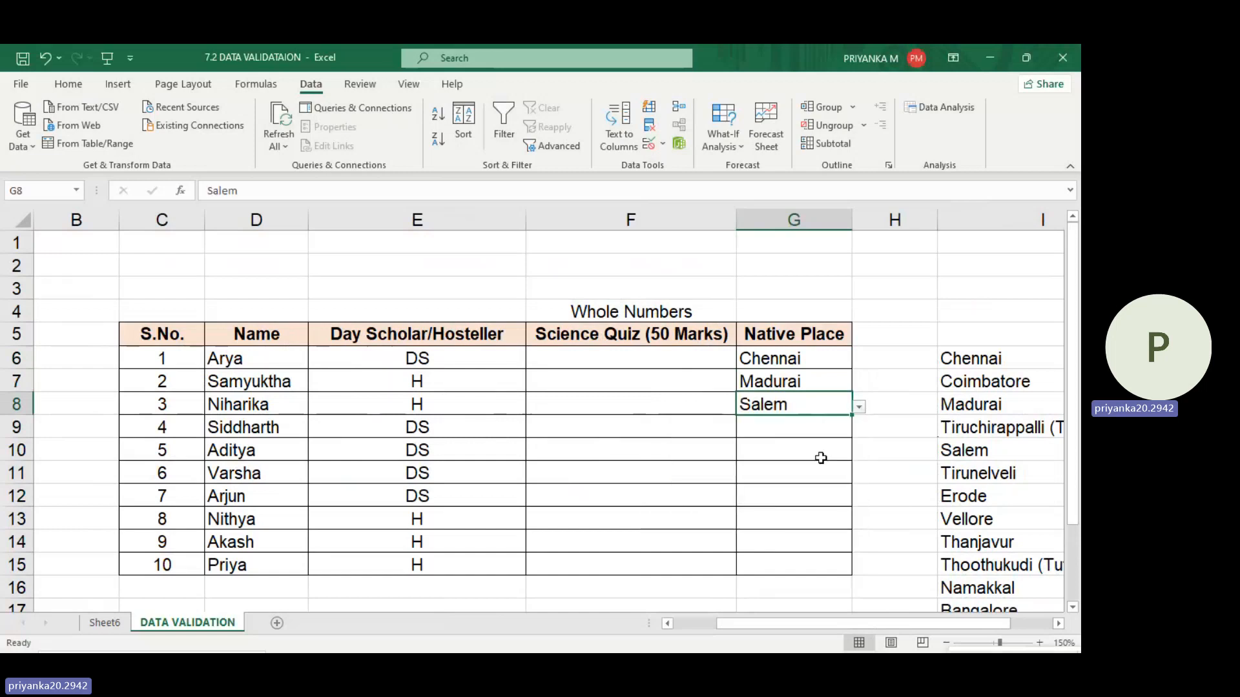
pyautogui.click(828, 432)
pyautogui.click(858, 429)
pyautogui.click(758, 557)
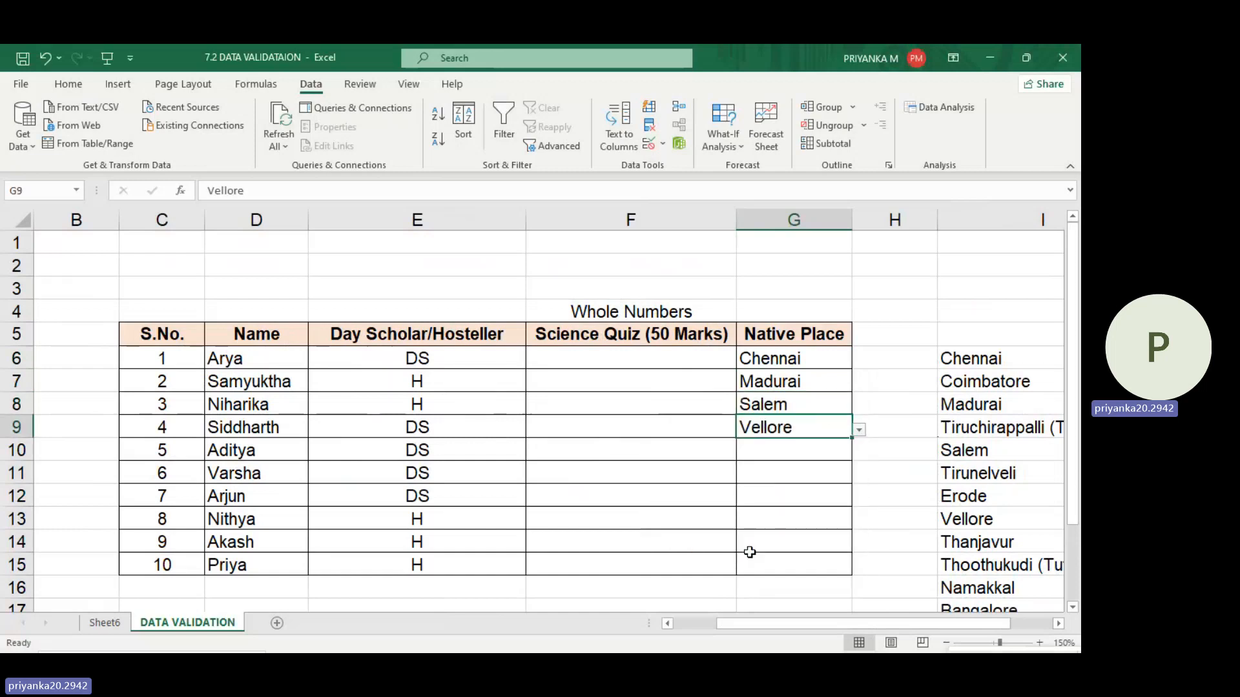
# - Choose Tirunelveli in G10 and Chennai in G11 from the Native Place drop-down lists
pyautogui.click(825, 453)
pyautogui.click(858, 453)
pyautogui.click(788, 547)
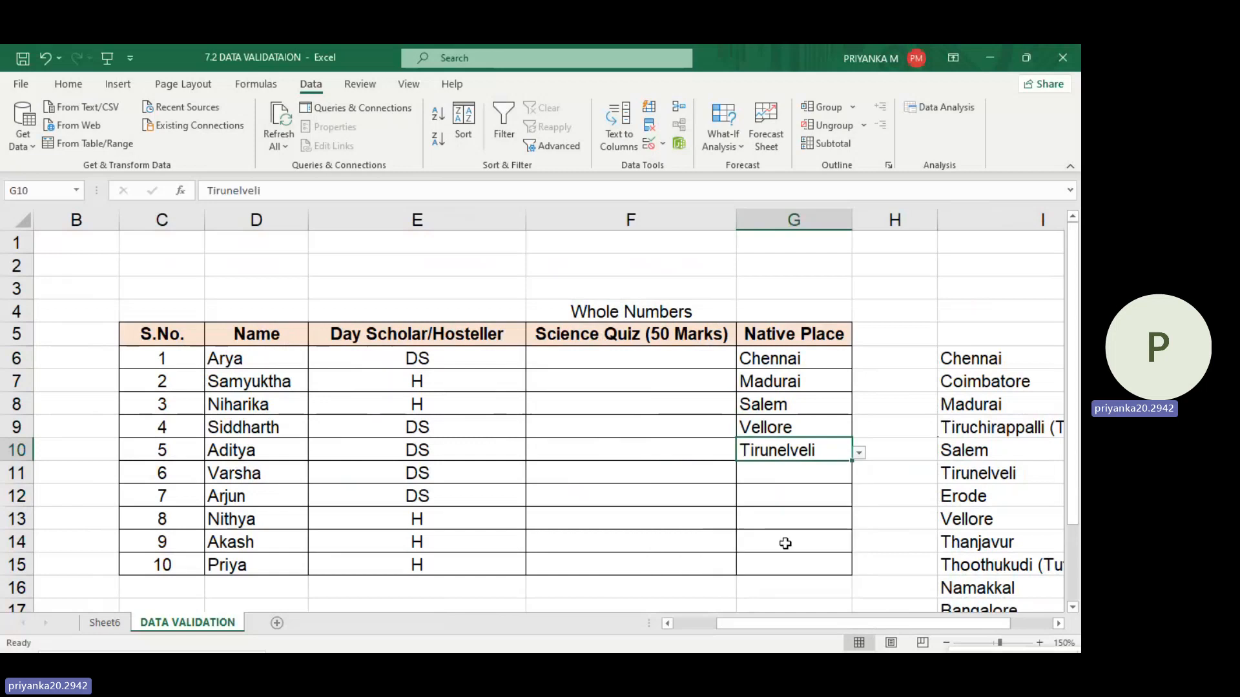
pyautogui.click(832, 487)
pyautogui.click(840, 474)
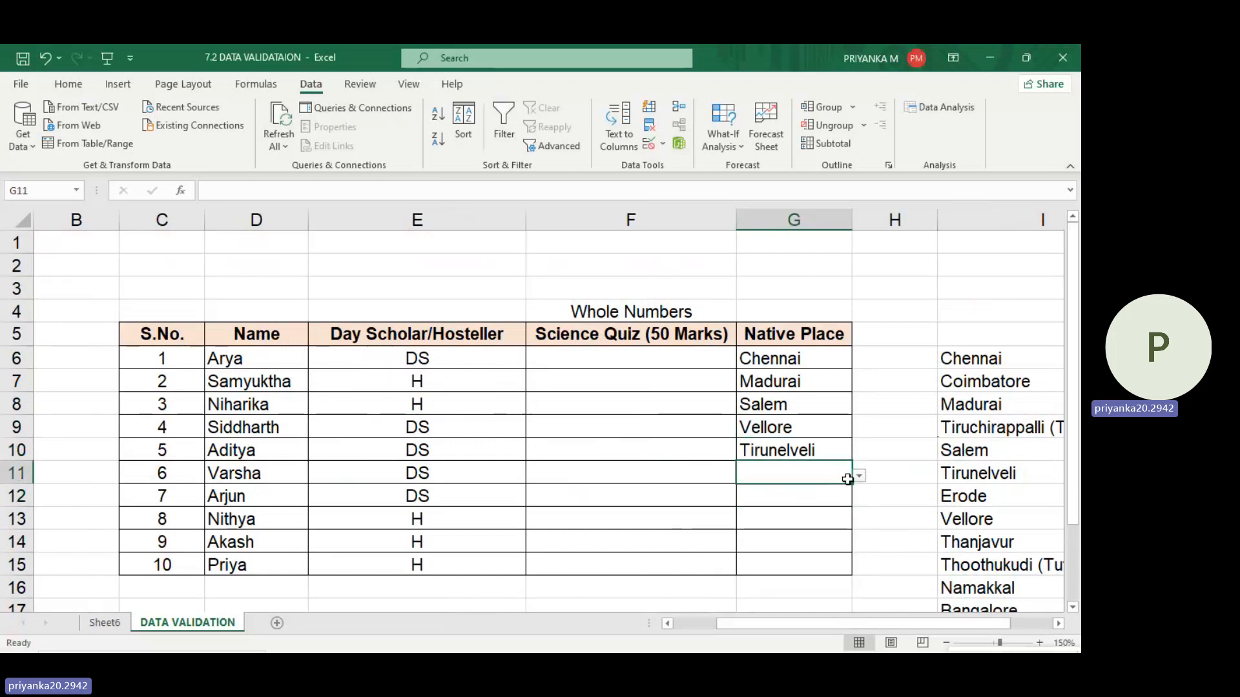
pyautogui.click(858, 476)
pyautogui.click(807, 490)
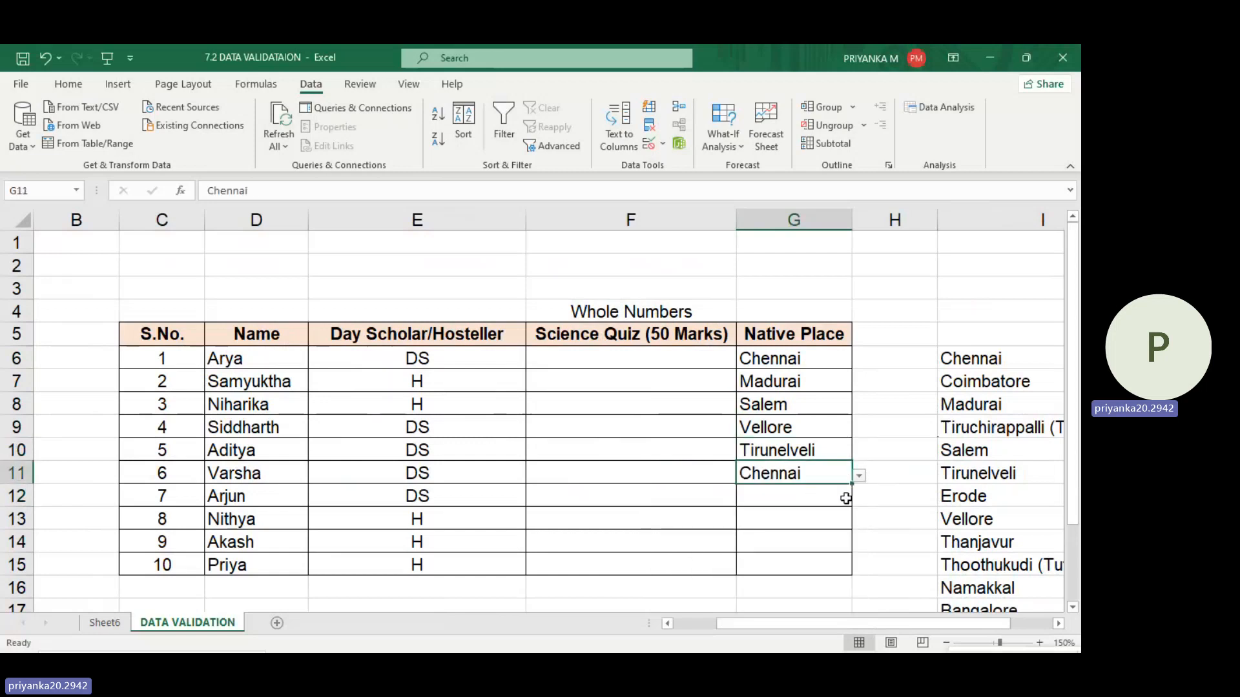
# - Choose Salem in G12 and Mangalore in G13 from the Native Place drop-down lists
pyautogui.click(845, 497)
pyautogui.click(859, 498)
pyautogui.click(768, 574)
pyautogui.click(826, 522)
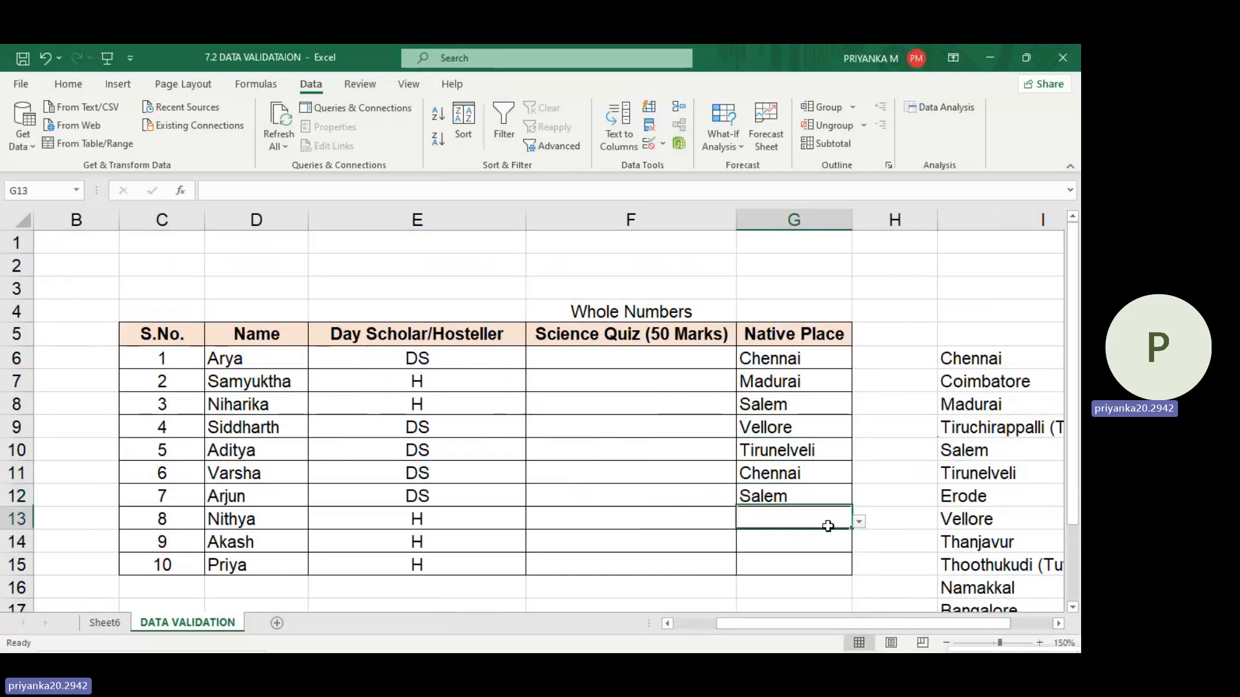
pyautogui.click(859, 521)
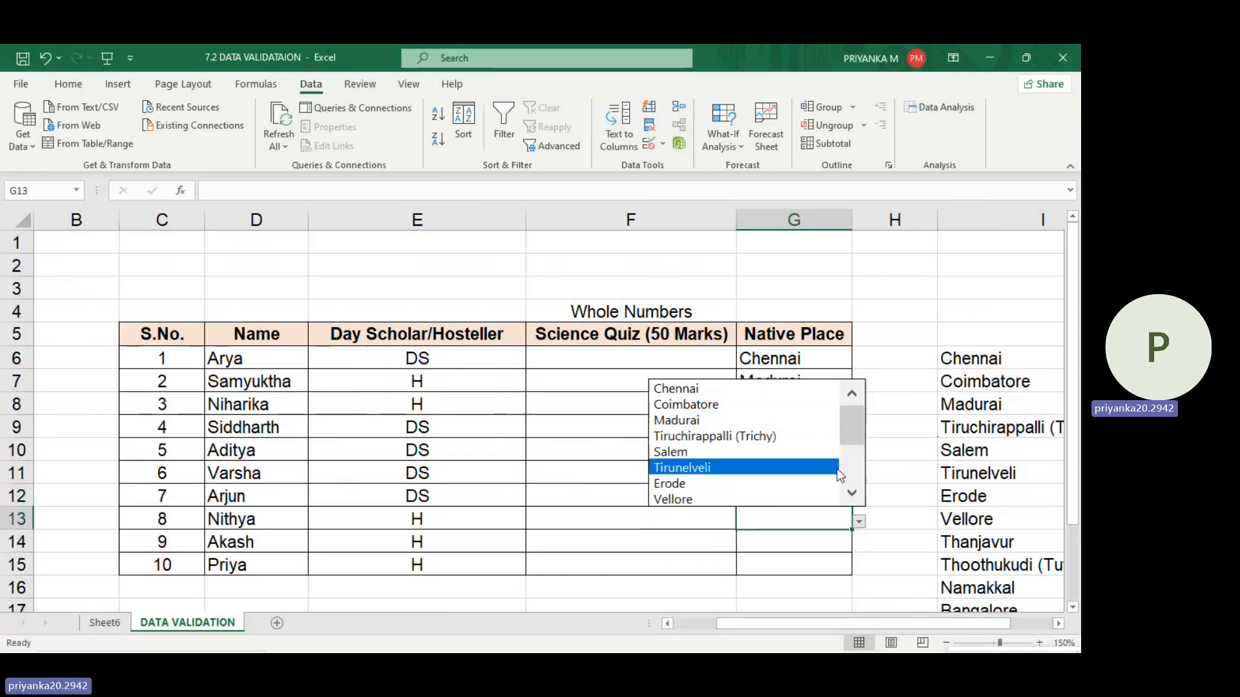
pyautogui.click(850, 484)
pyautogui.click(783, 484)
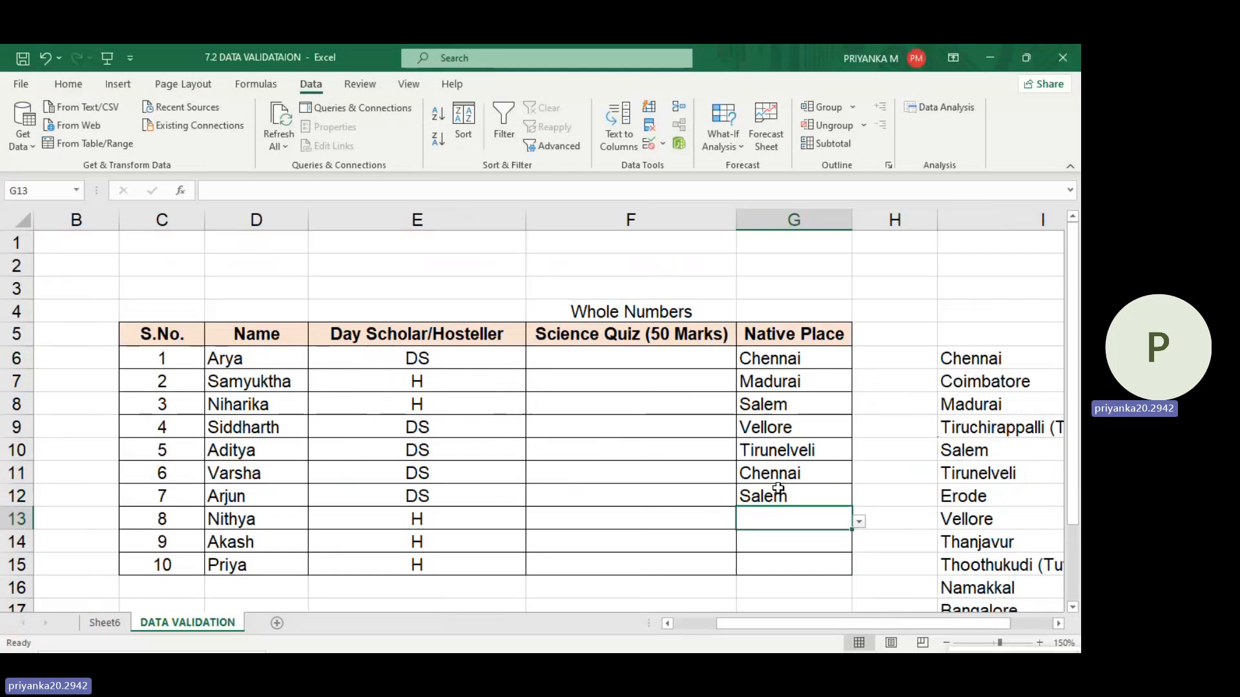
# - Choose Vellore as the native place in G14 from its drop-down list
pyautogui.click(839, 540)
pyautogui.click(858, 546)
pyautogui.click(783, 520)
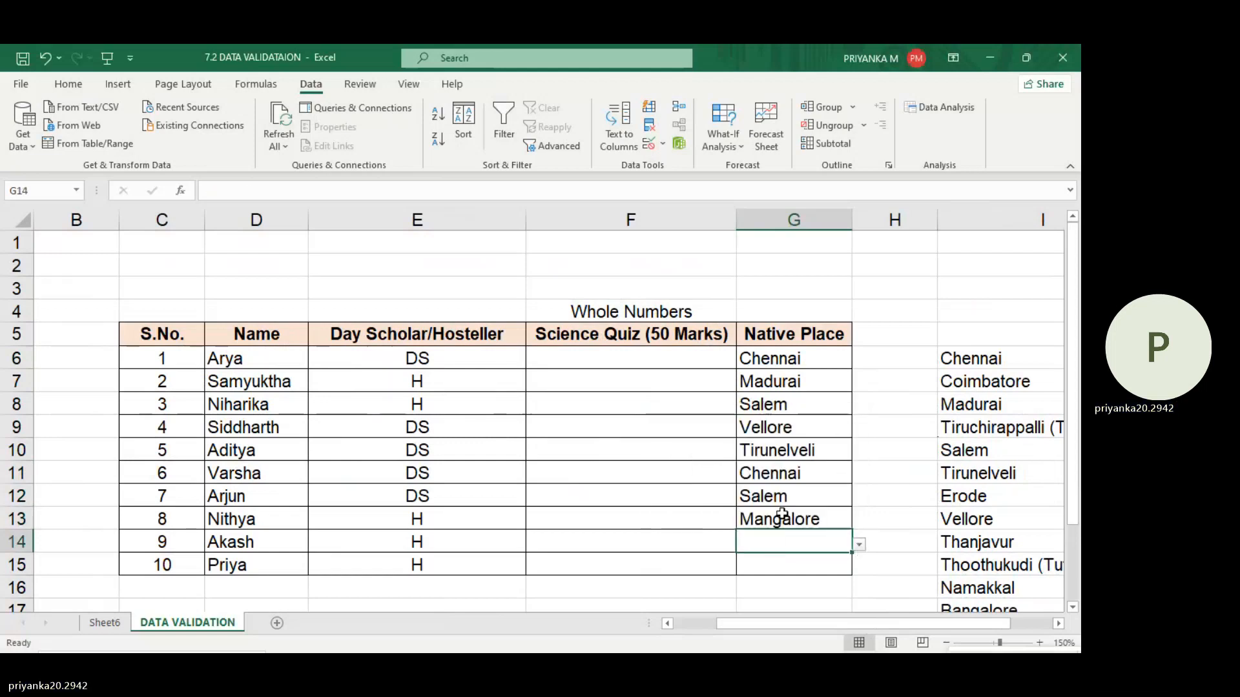
# - Try Tiruchirappalli (Trichy), Bangalore and Hyderabad one after another from the drop-down list in G15
pyautogui.click(843, 564)
pyautogui.click(858, 567)
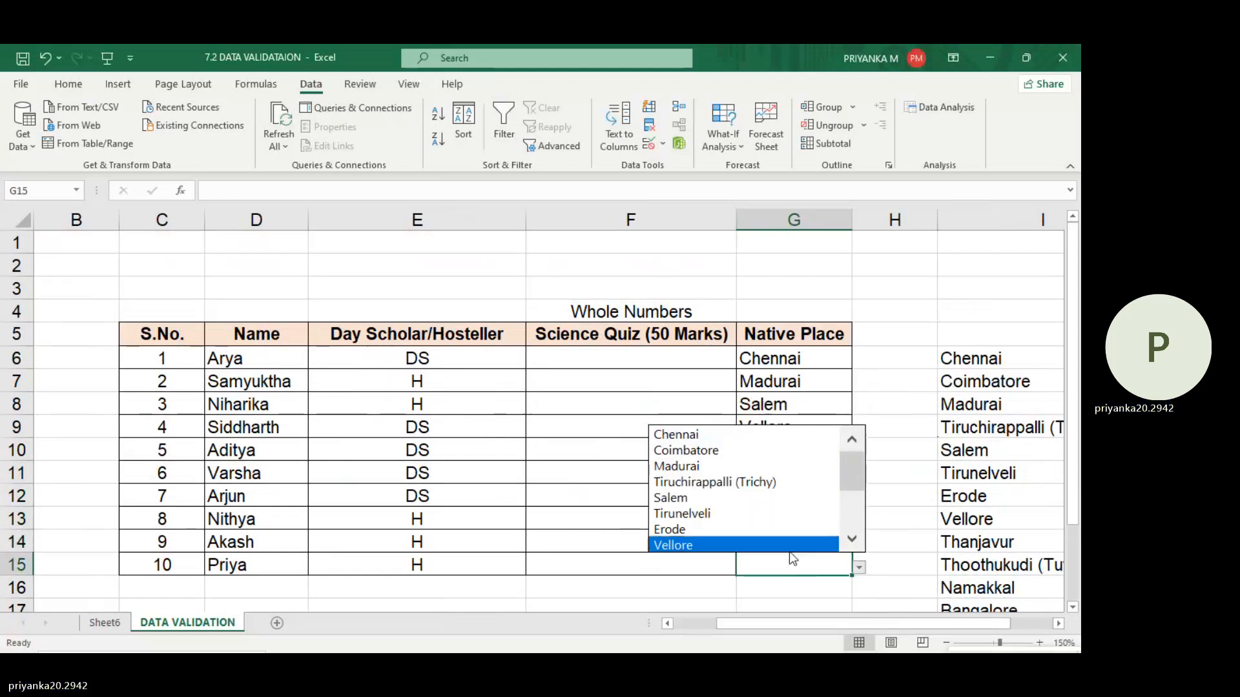
pyautogui.click(757, 484)
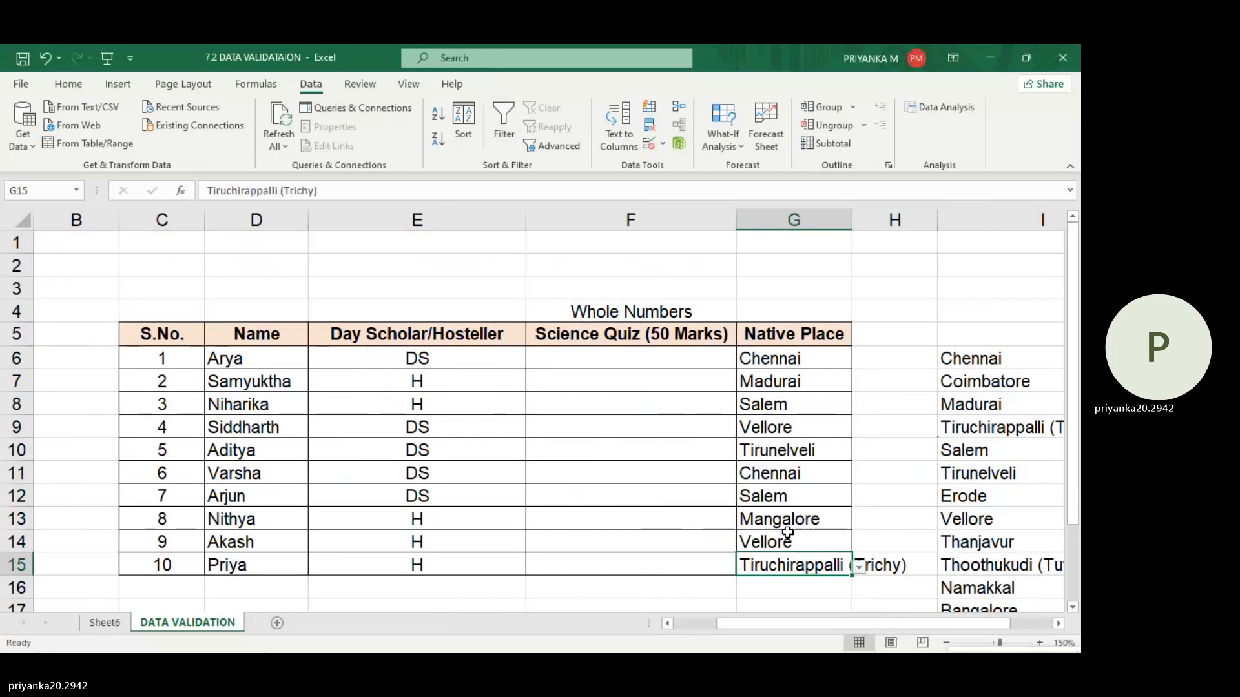
pyautogui.click(859, 566)
pyautogui.doubleClick(853, 535)
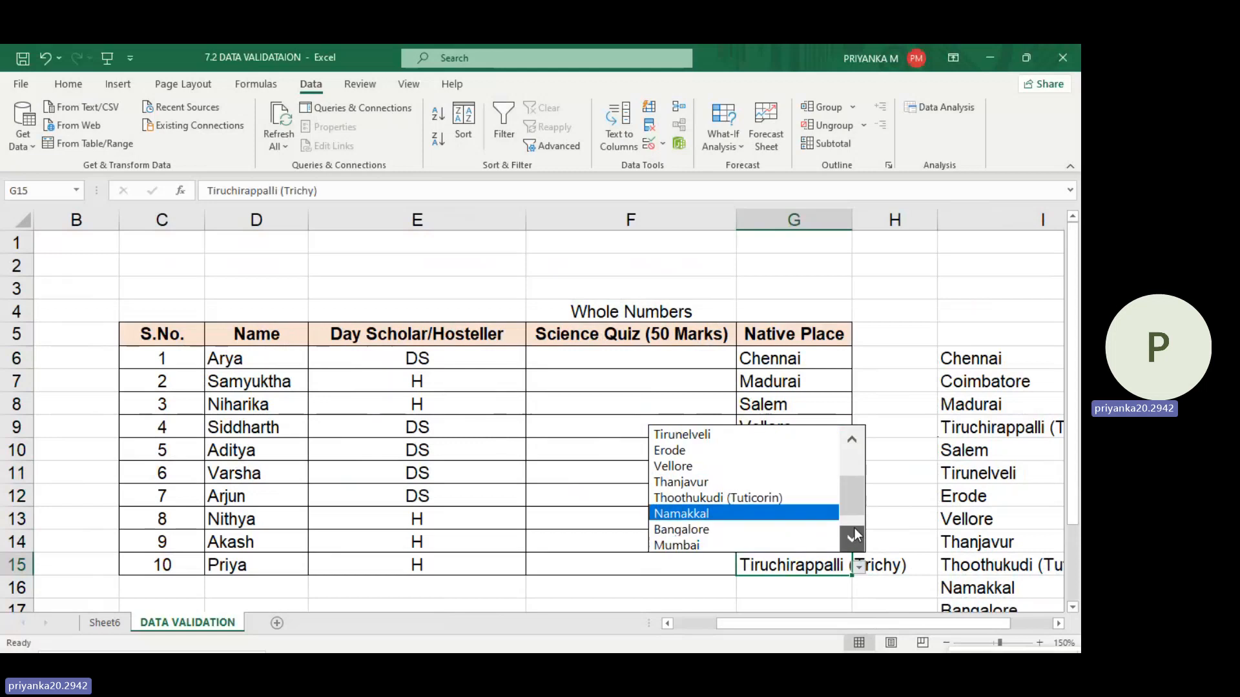
pyautogui.click(799, 525)
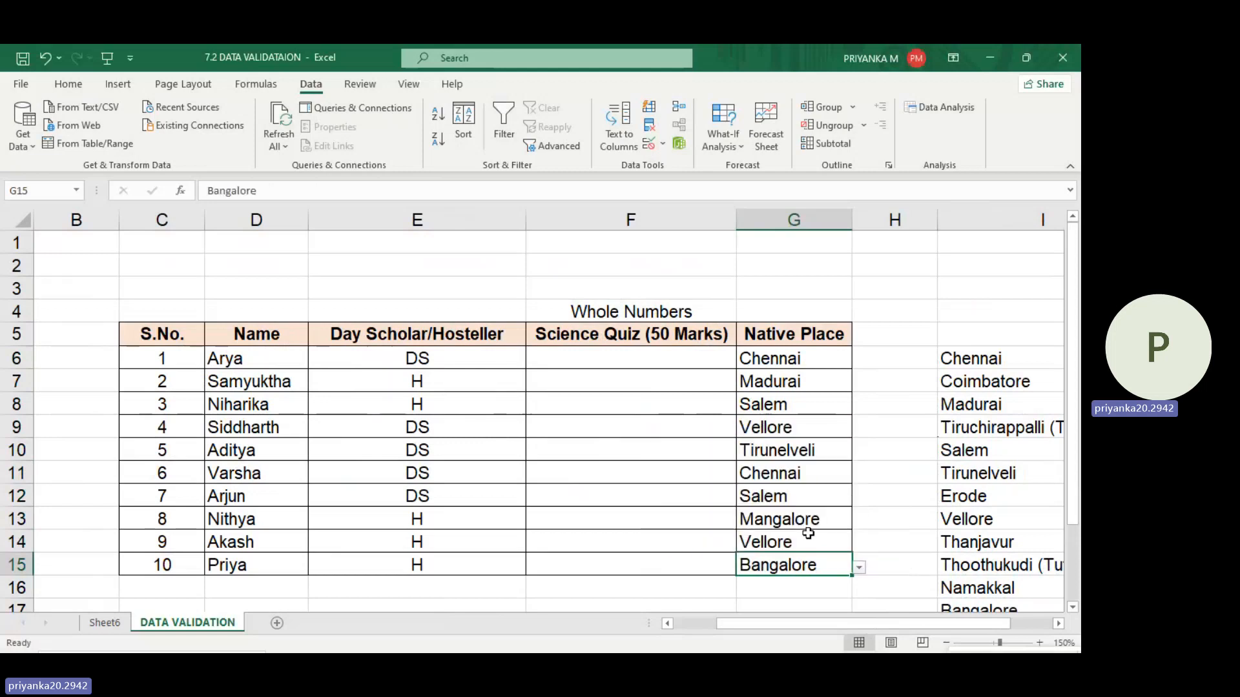
pyautogui.click(859, 568)
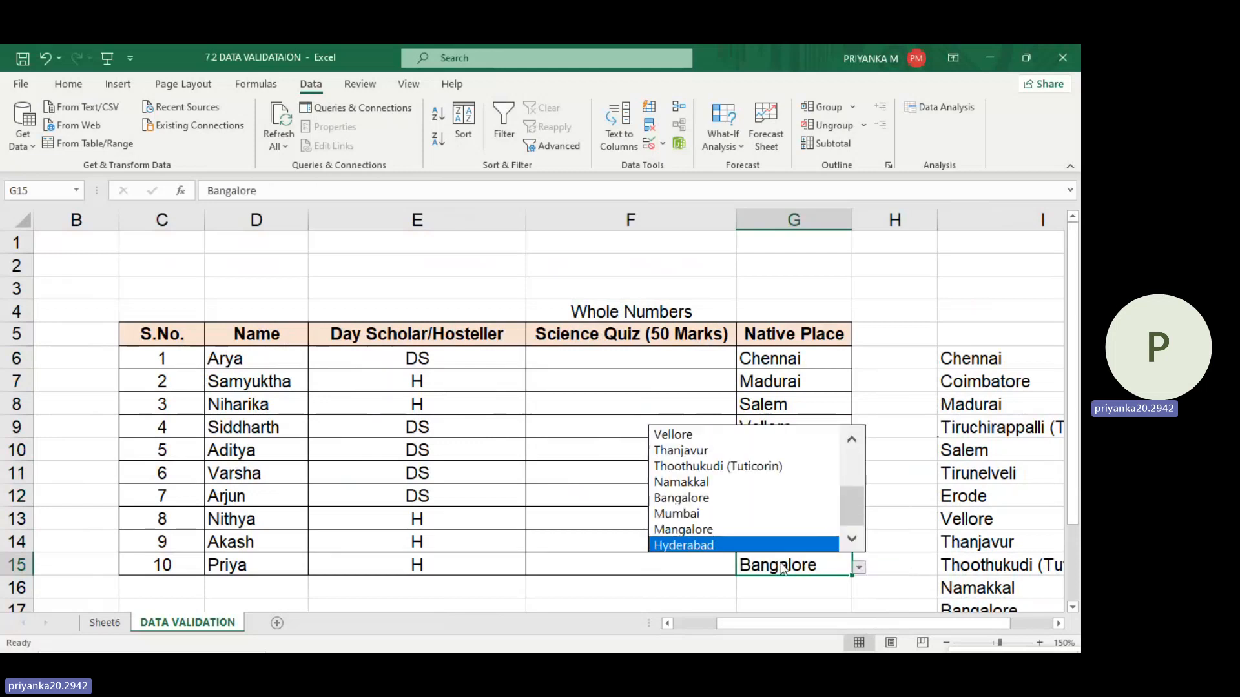
pyautogui.click(726, 545)
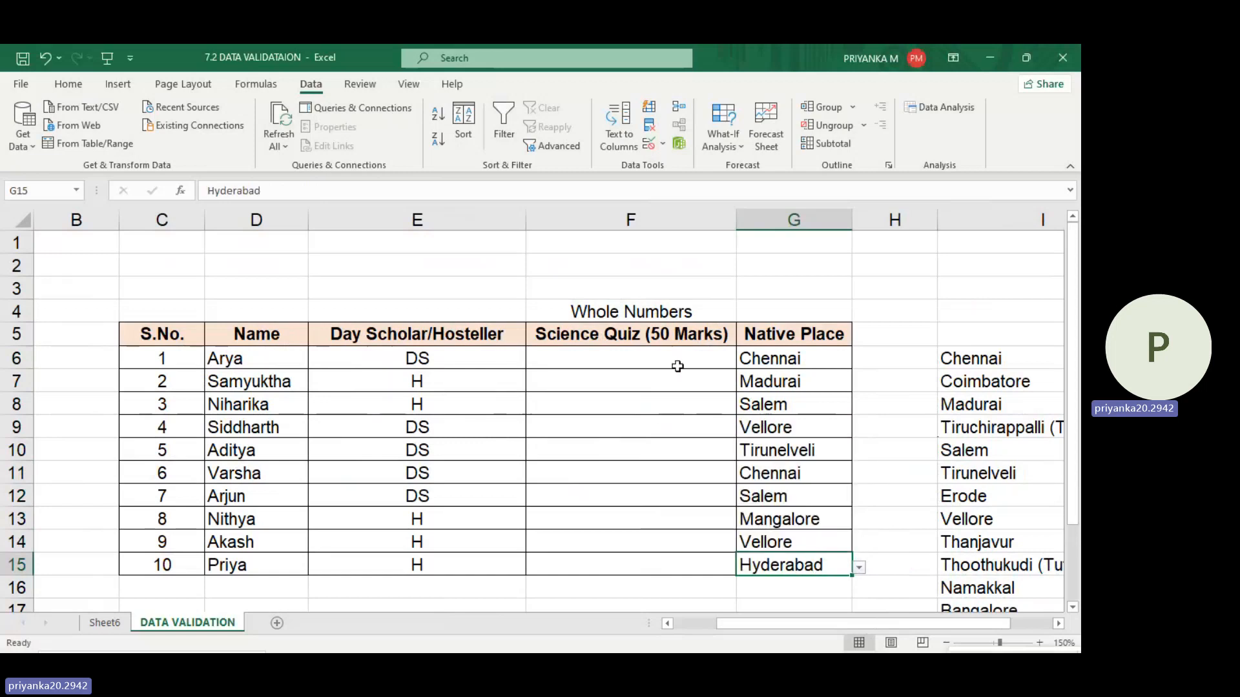
# - Set the native place in G15 to Erode from its drop-down list
pyautogui.click(859, 567)
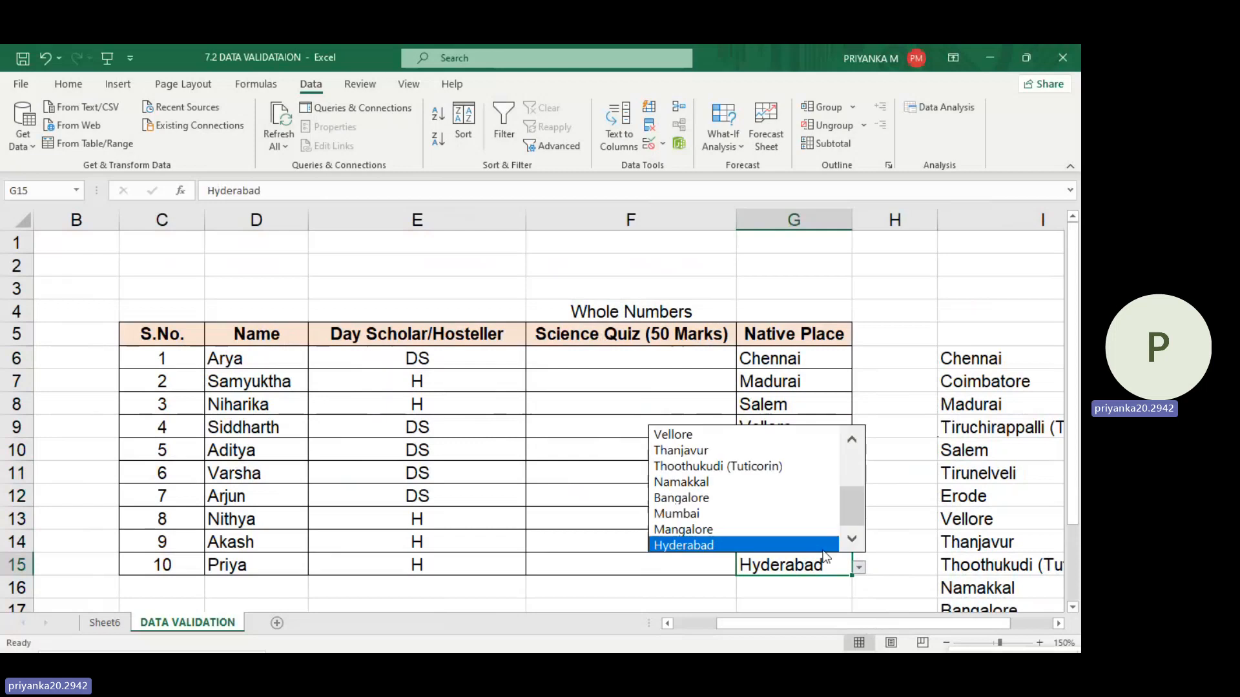
pyautogui.click(853, 470)
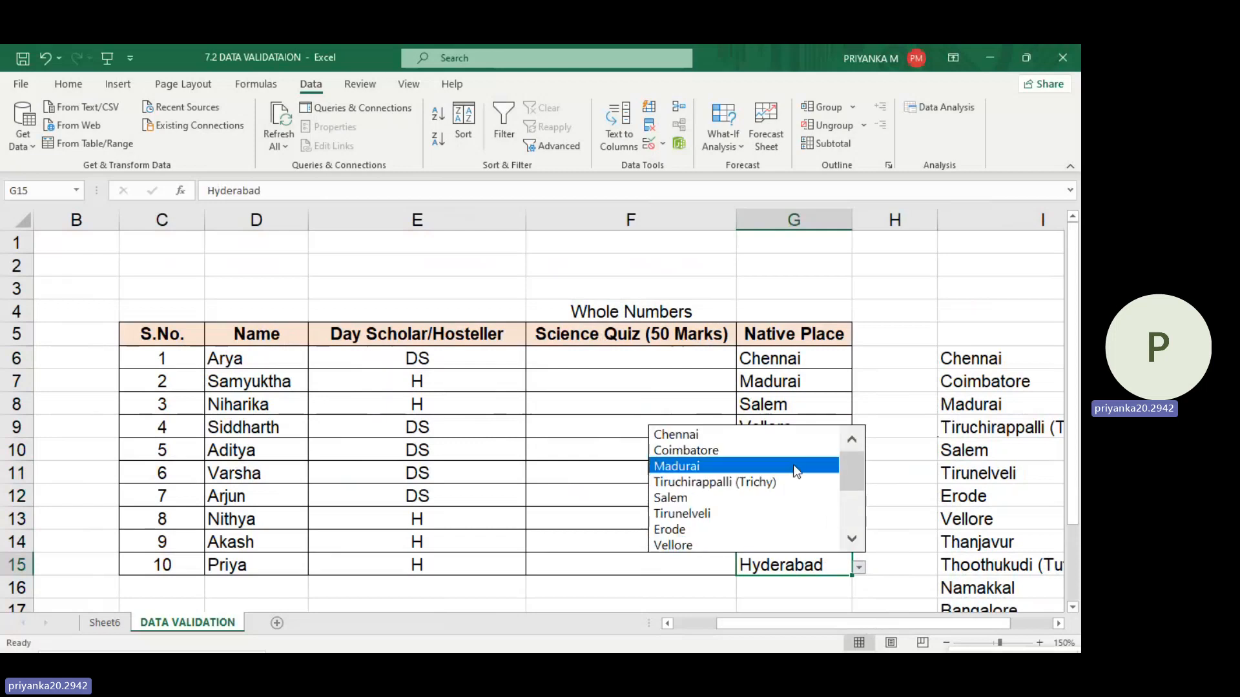
pyautogui.click(736, 529)
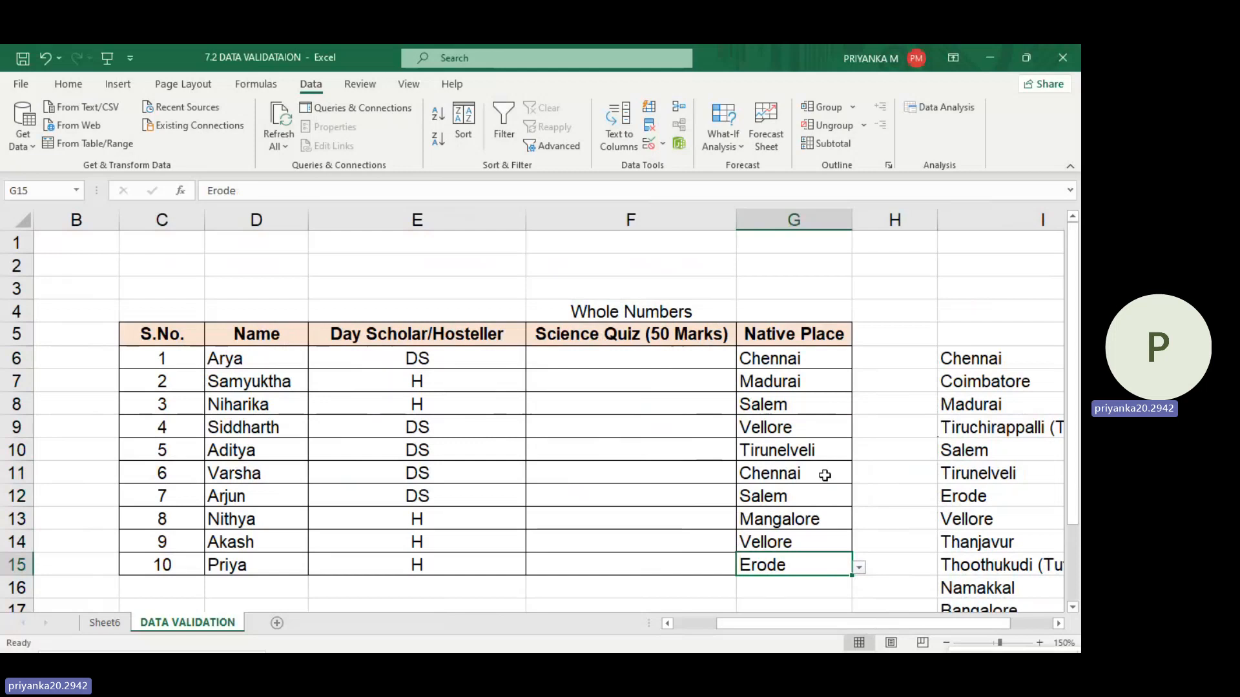
pyautogui.click(662, 363)
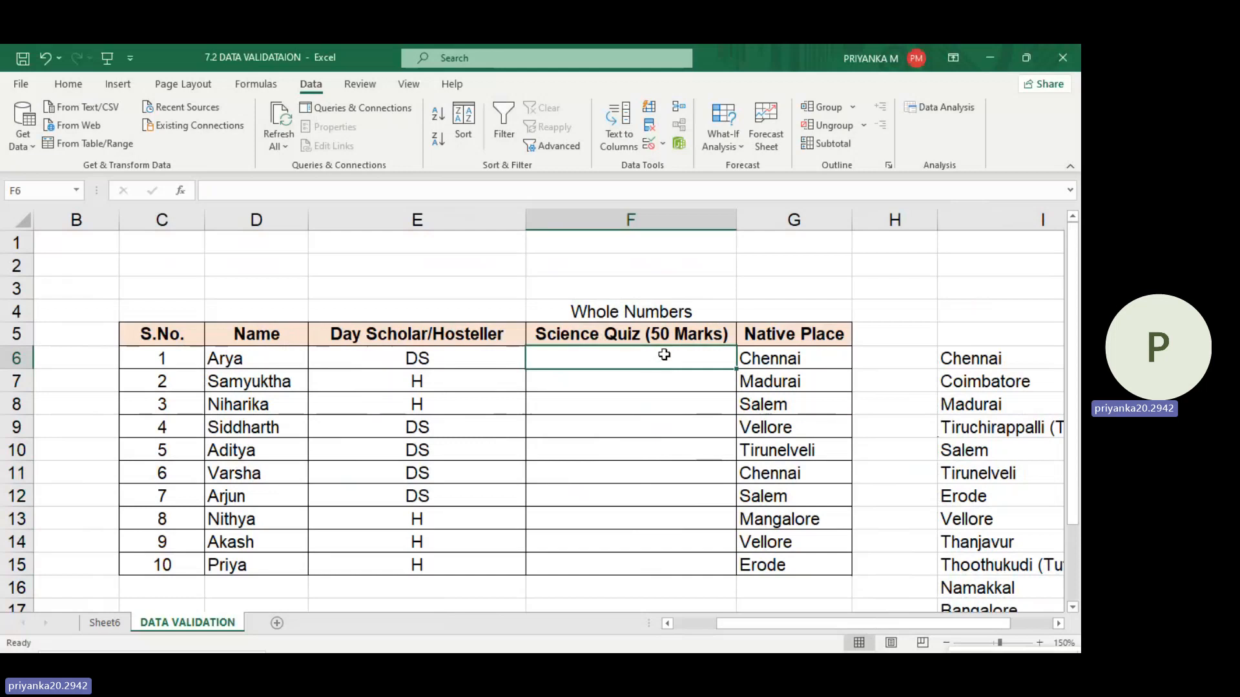
pyautogui.click(712, 325)
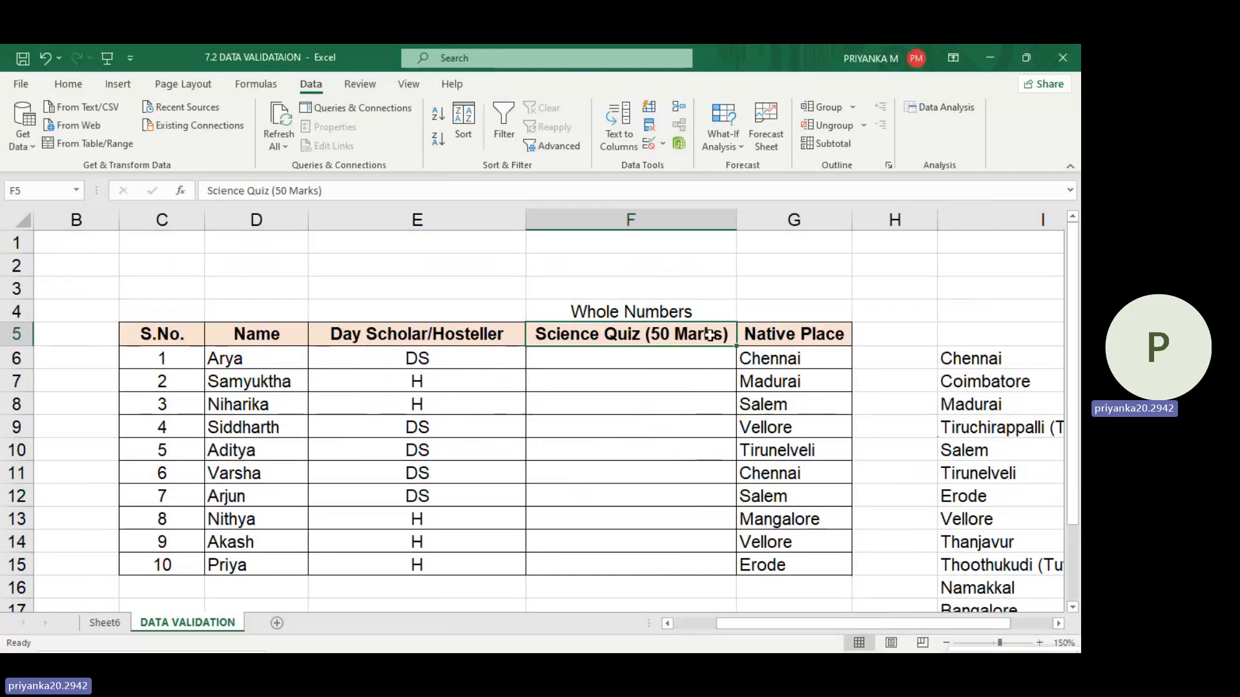
# - Restrict the Science Quiz cells F6:F15 with data validation to whole numbers between 0 and 50
pyautogui.click(651, 315)
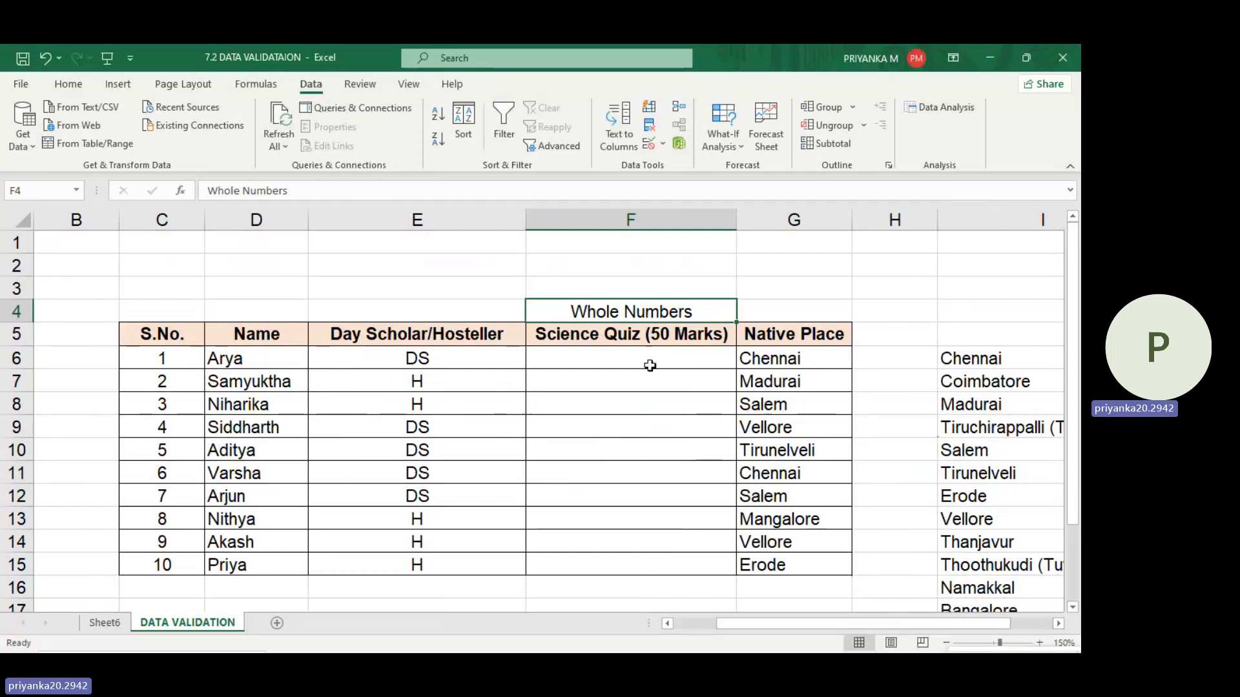
pyautogui.moveTo(672, 359); pyautogui.dragTo(685, 564)
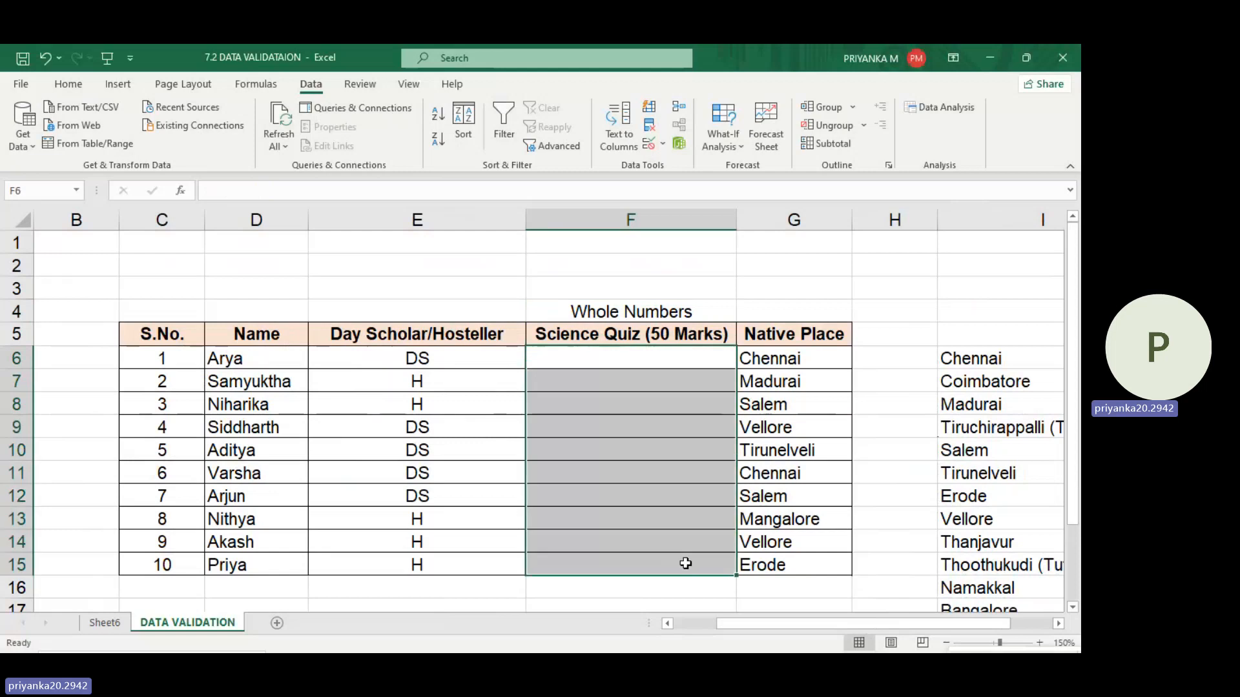
pyautogui.click(723, 142)
pyautogui.click(650, 144)
pyautogui.click(650, 145)
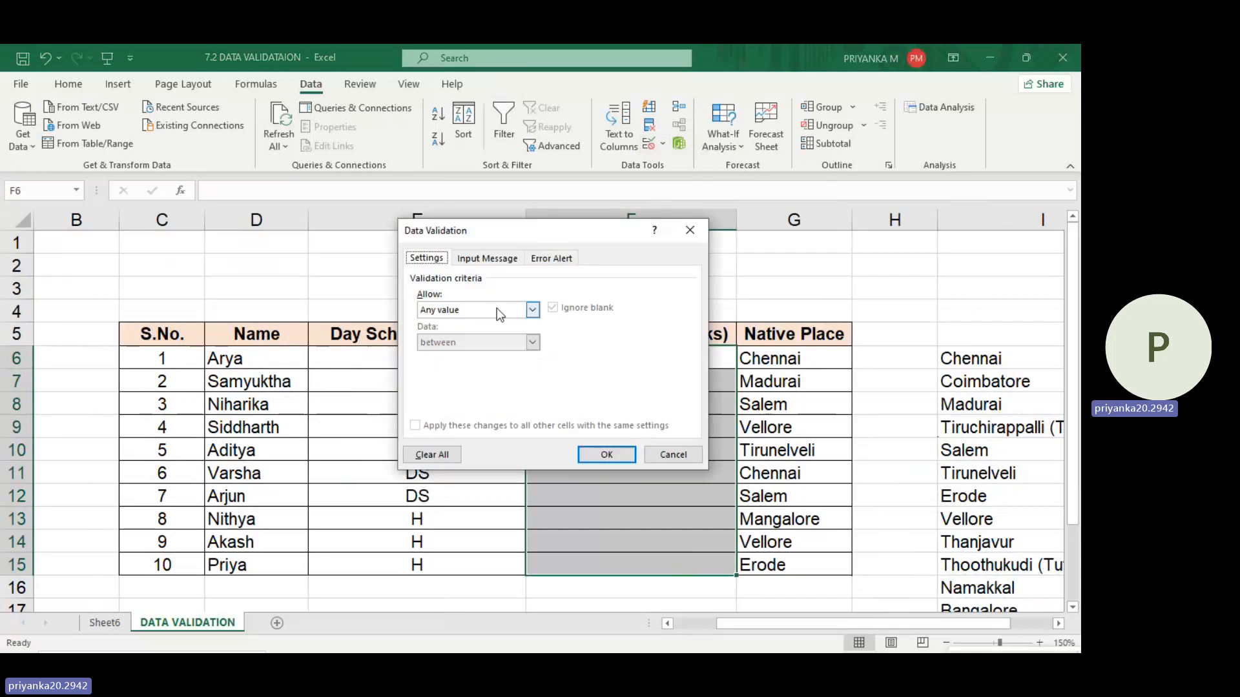
pyautogui.click(458, 310)
pyautogui.click(451, 334)
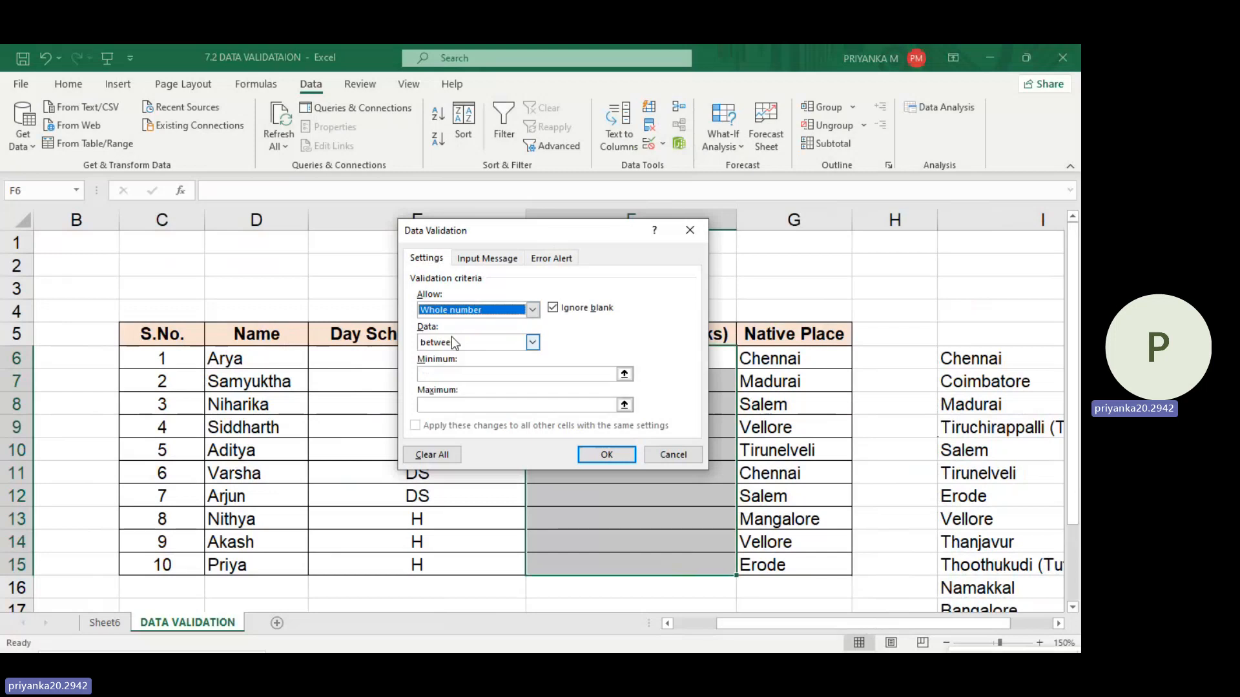
pyautogui.click(510, 374)
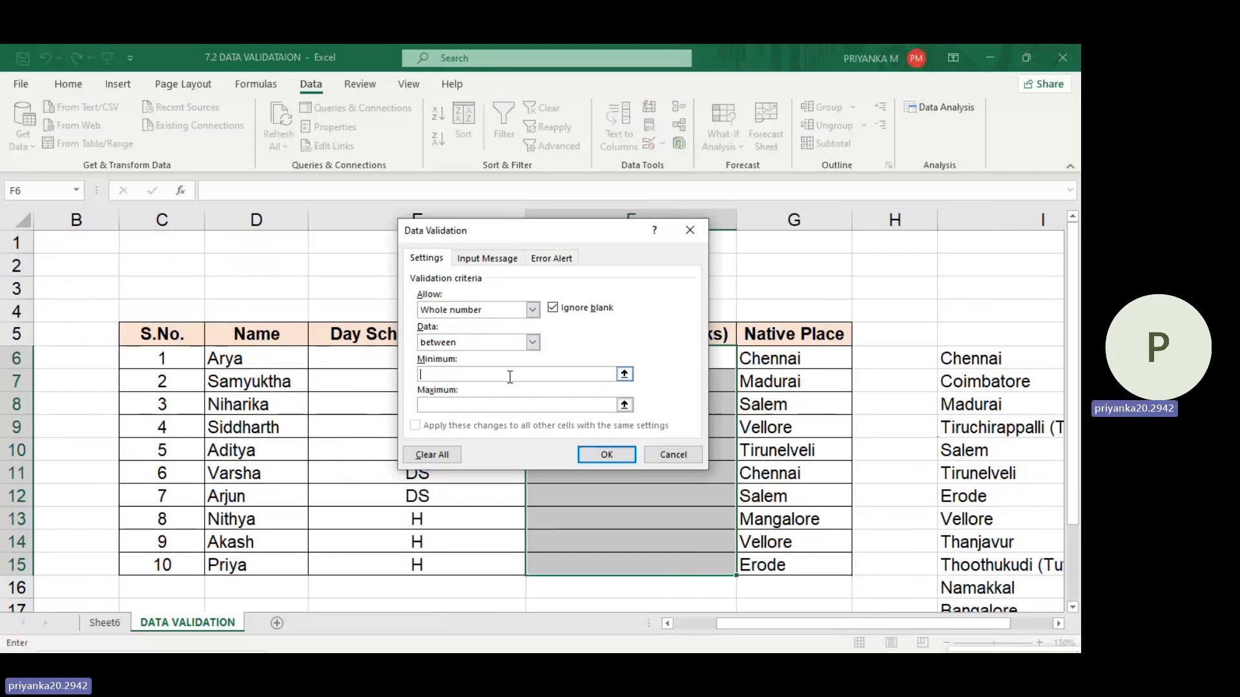
pyautogui.write('0')
pyautogui.click(473, 399)
pyautogui.write('50')
pyautogui.click(607, 455)
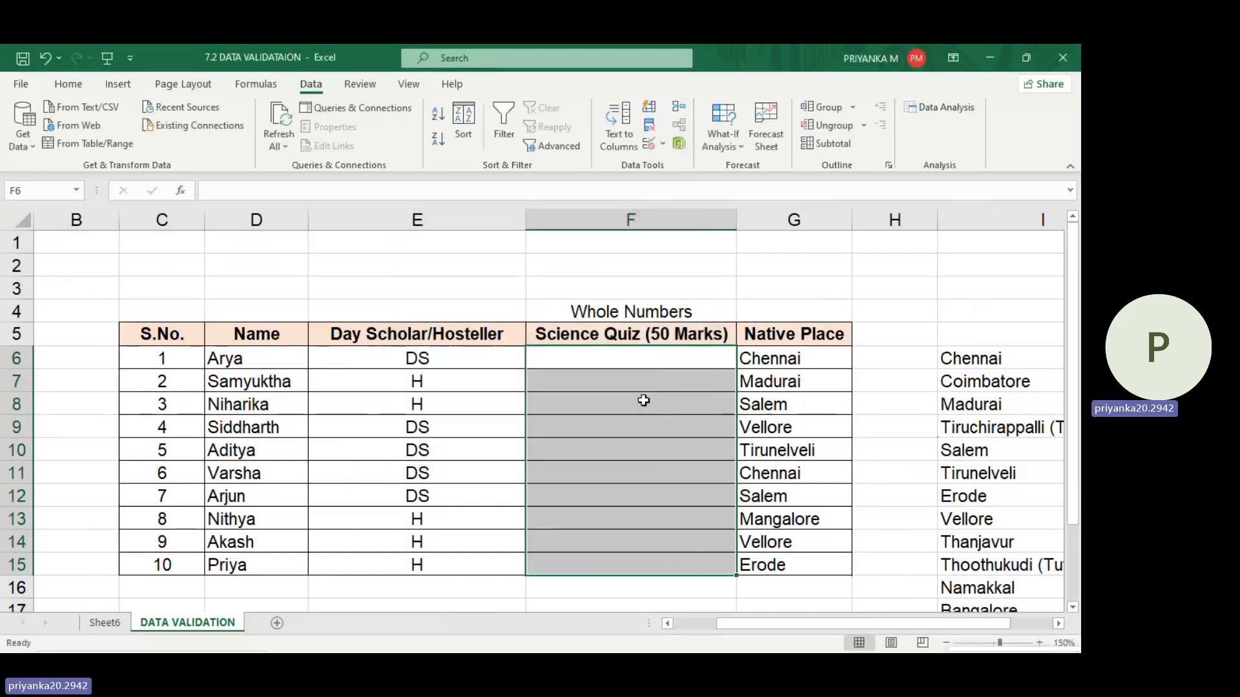
# - Enter a trial mark of 6 in F6 of the Science Quiz column
pyautogui.click(642, 399)
pyautogui.click(644, 366)
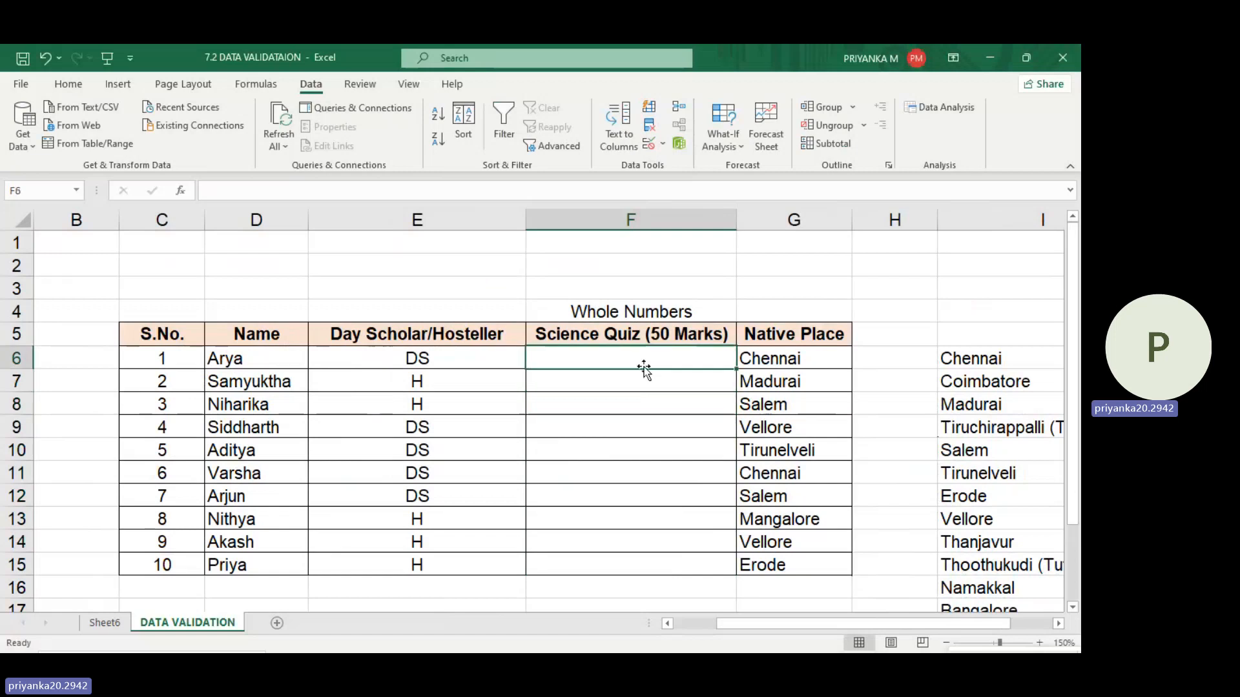
pyautogui.write('6')
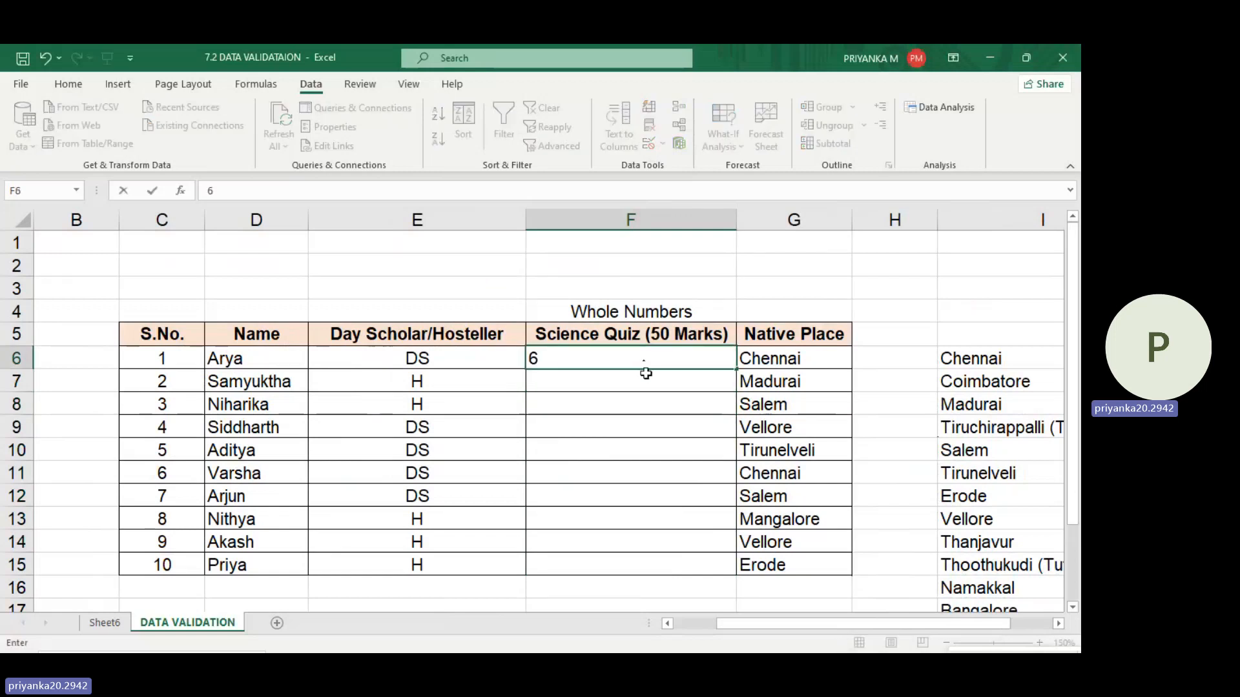
pyautogui.press('Return')
# - Centre the contents of column F horizontally
pyautogui.click(646, 221)
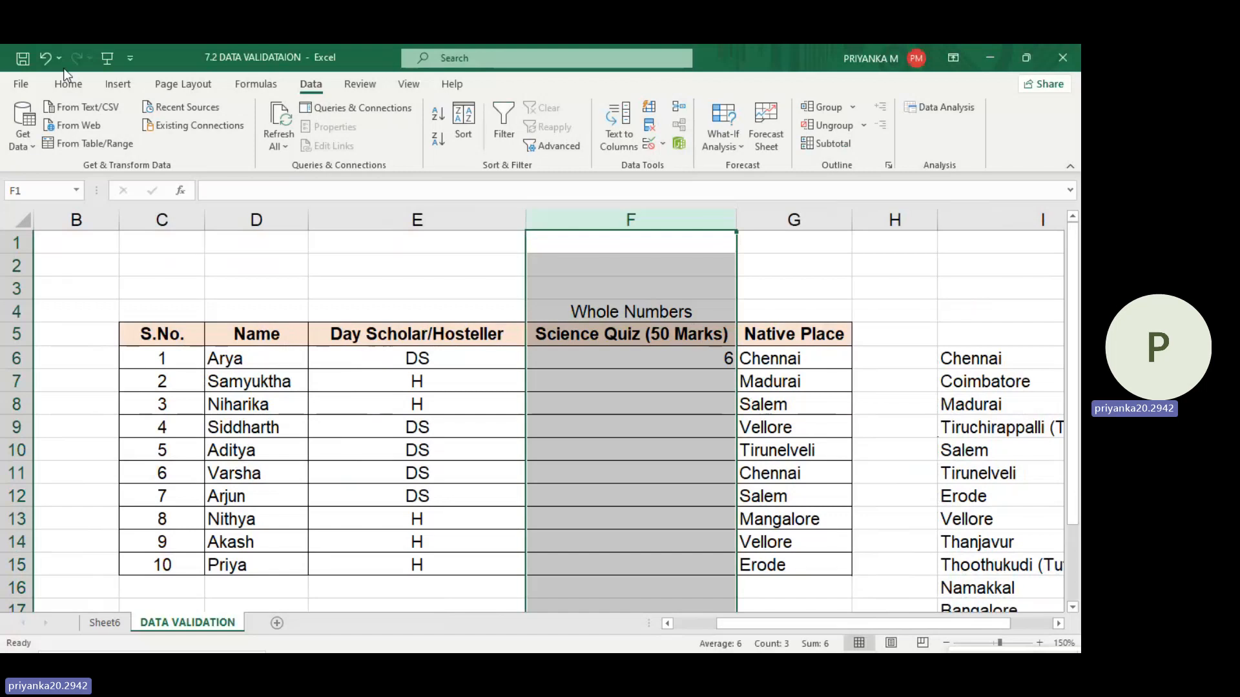
pyautogui.click(68, 84)
pyautogui.click(294, 139)
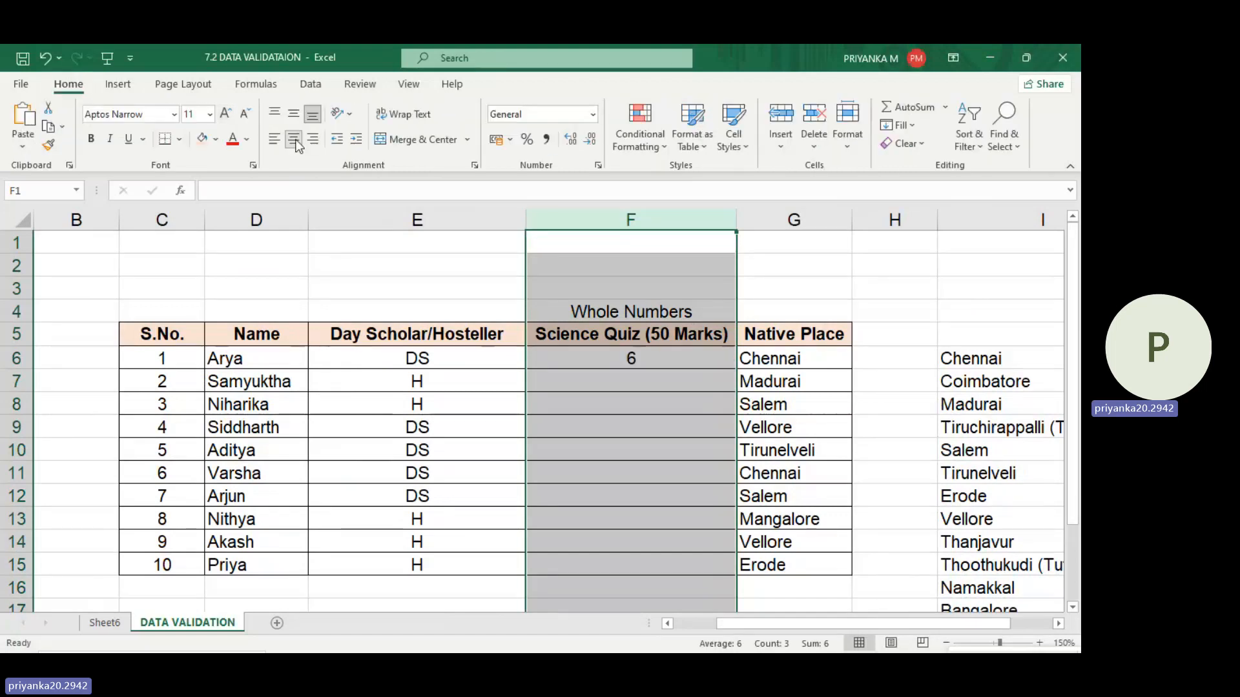
# - Enter a trial mark of 50 in F7 of the Science Quiz column
pyautogui.click(597, 382)
pyautogui.write('50')
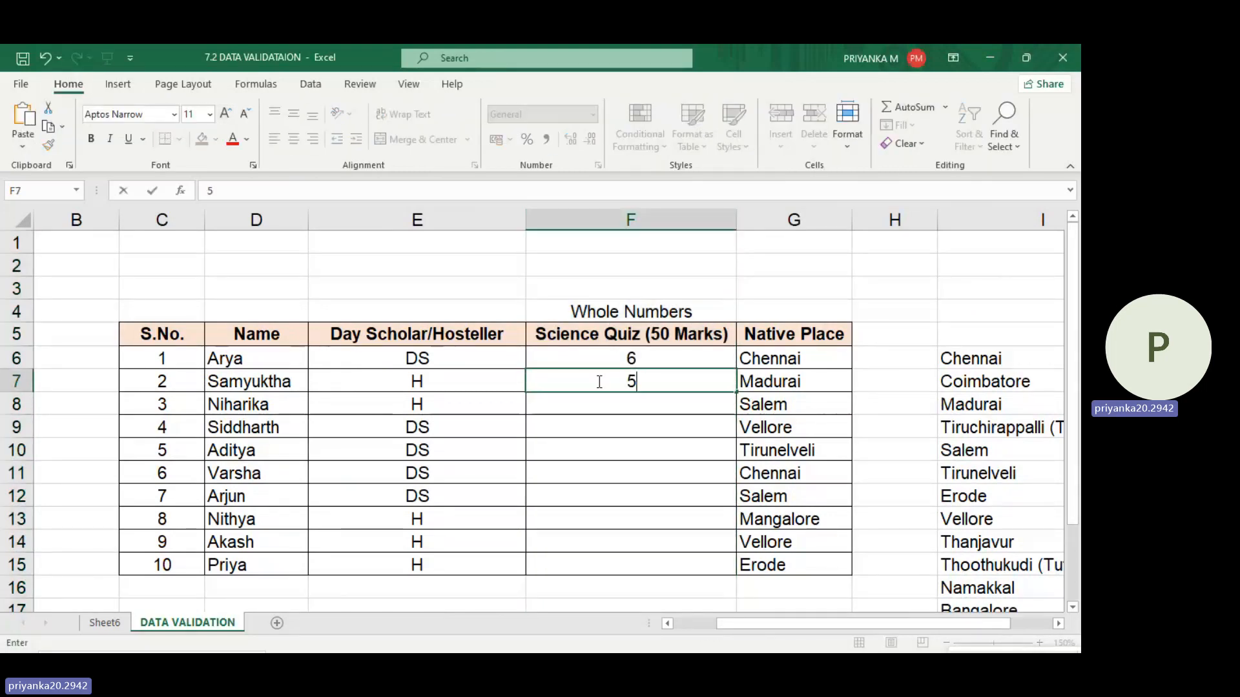
pyautogui.click(606, 424)
# - Test the validation in F8 by trying the out-of-range marks 56 and 78, then abandon the entry
pyautogui.click(624, 395)
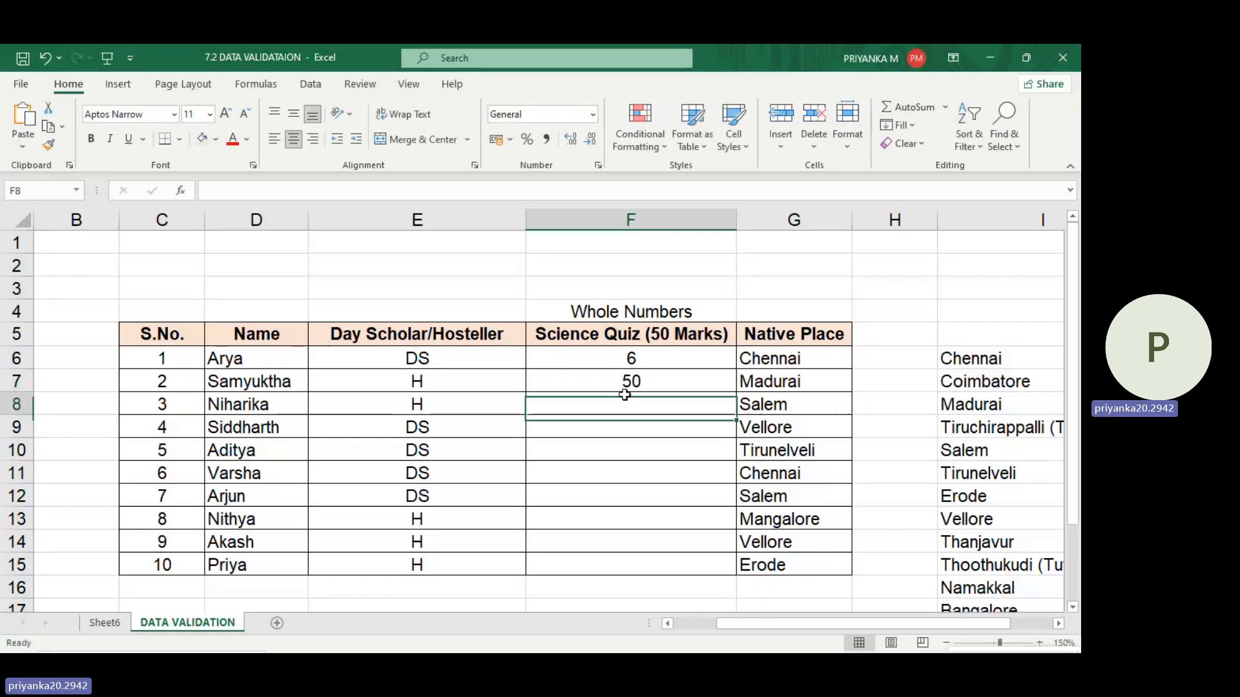
pyautogui.write('56')
pyautogui.press('Return')
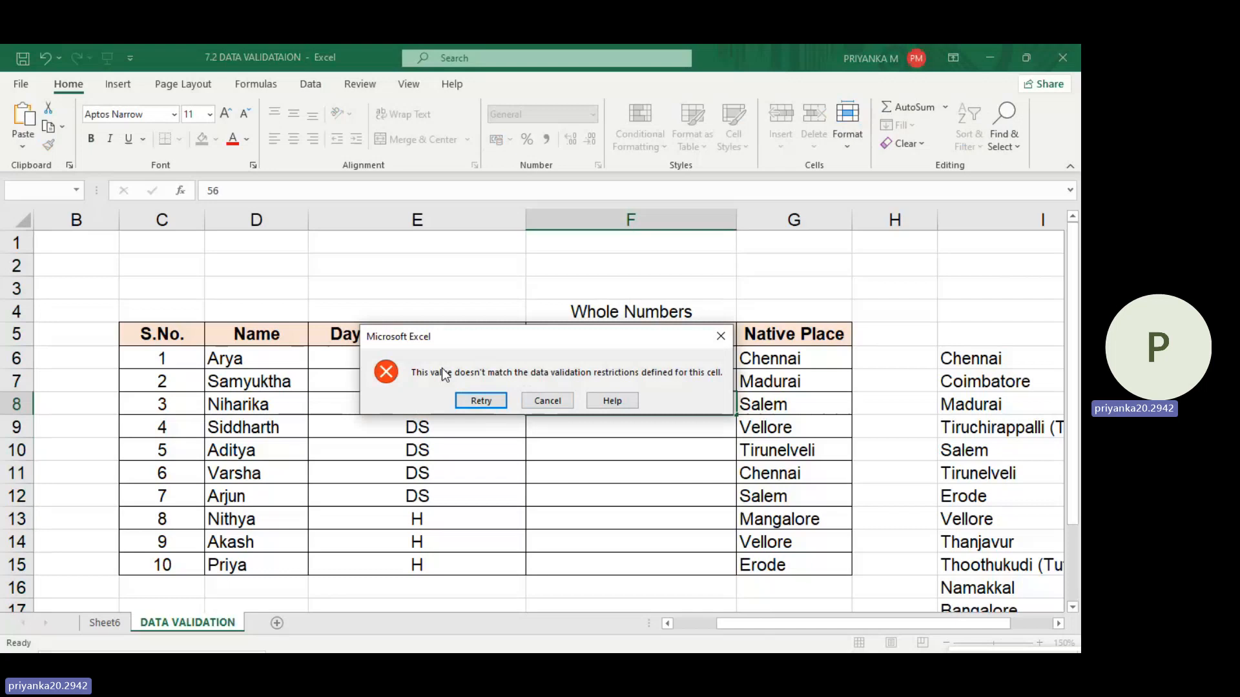
pyautogui.click(480, 401)
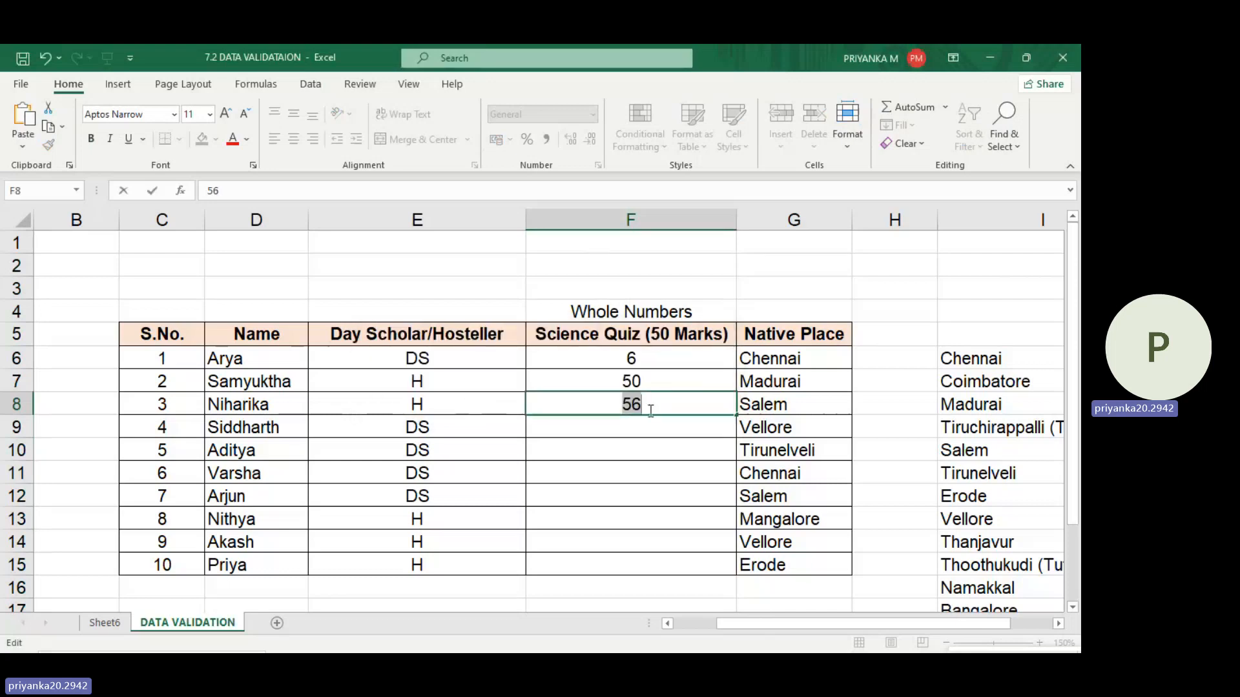
pyautogui.write('78')
pyautogui.press('Return')
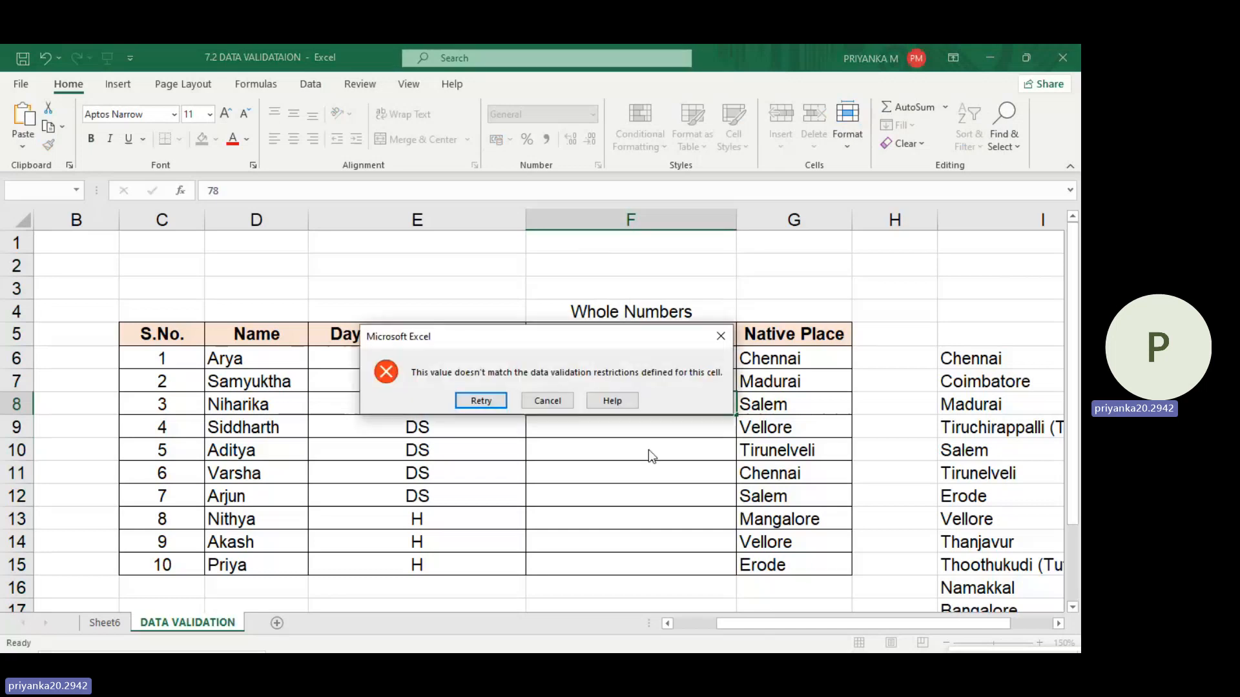
pyautogui.click(728, 338)
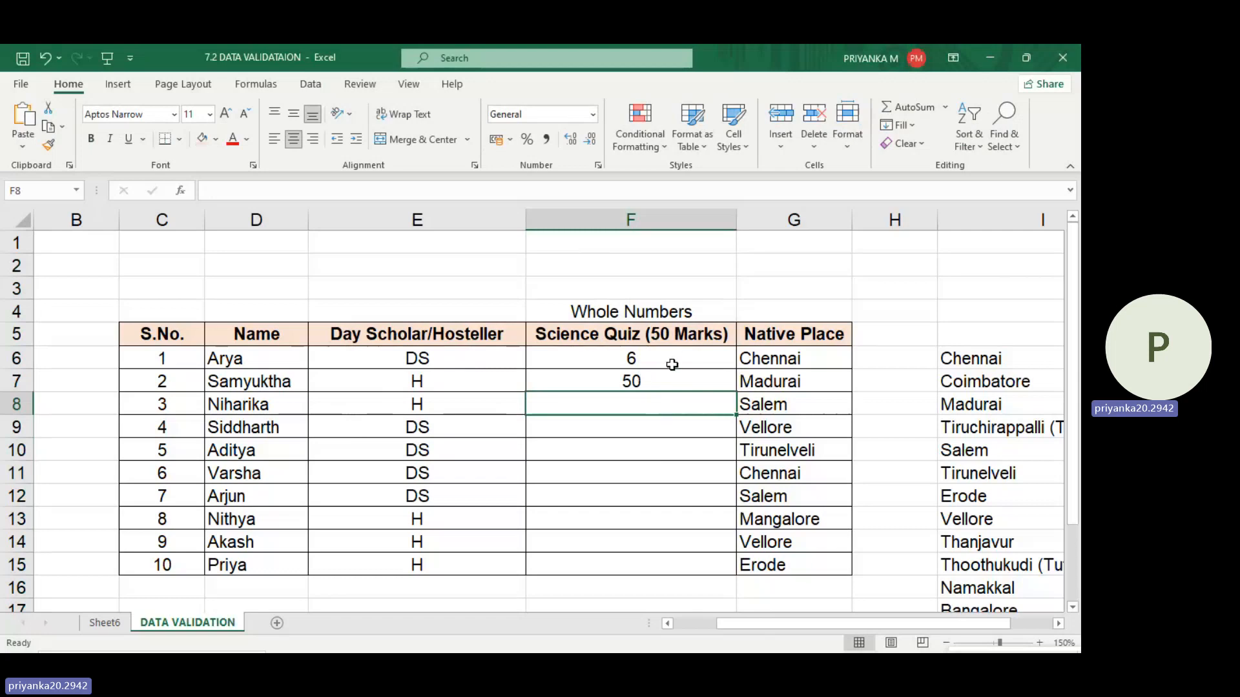
# - Clear the trial marks from F6:F7
pyautogui.moveTo(670, 363); pyautogui.dragTo(675, 370)
pyautogui.press('Delete')
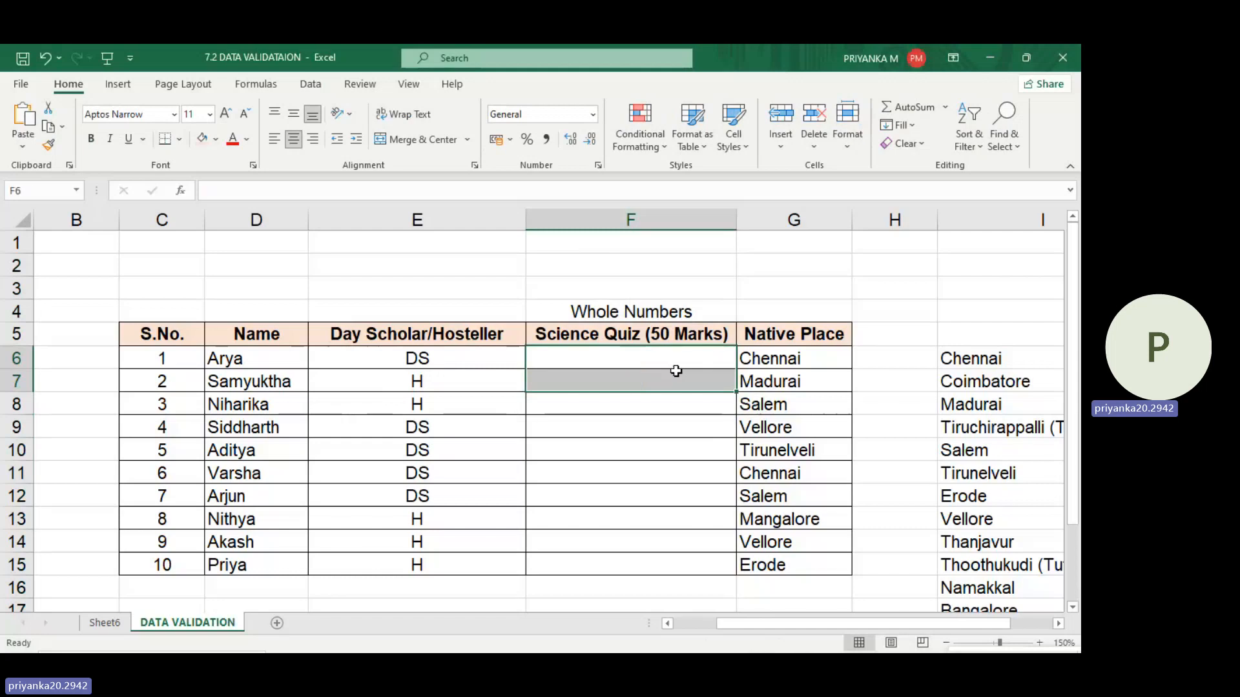
# - Add an input message to the validation of F6:F15, titled "Instruction" and reading "Enter a Value between 0 to 50"
pyautogui.moveTo(670, 360); pyautogui.dragTo(652, 562)
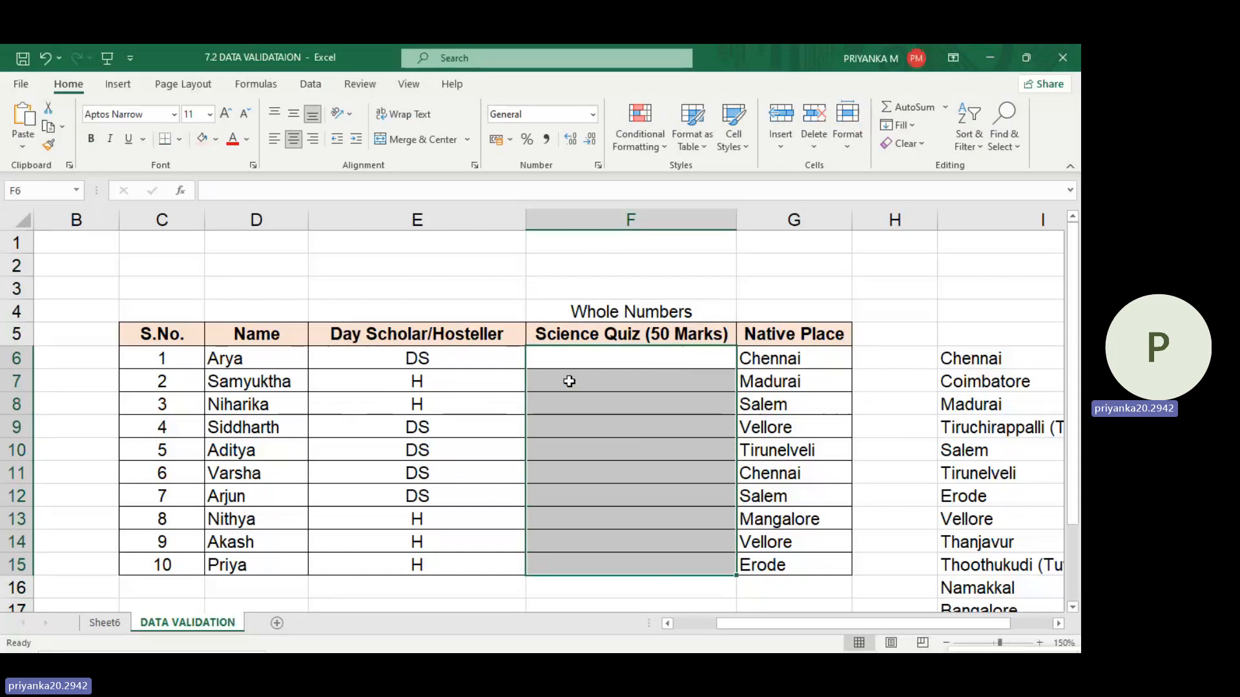
pyautogui.click(310, 84)
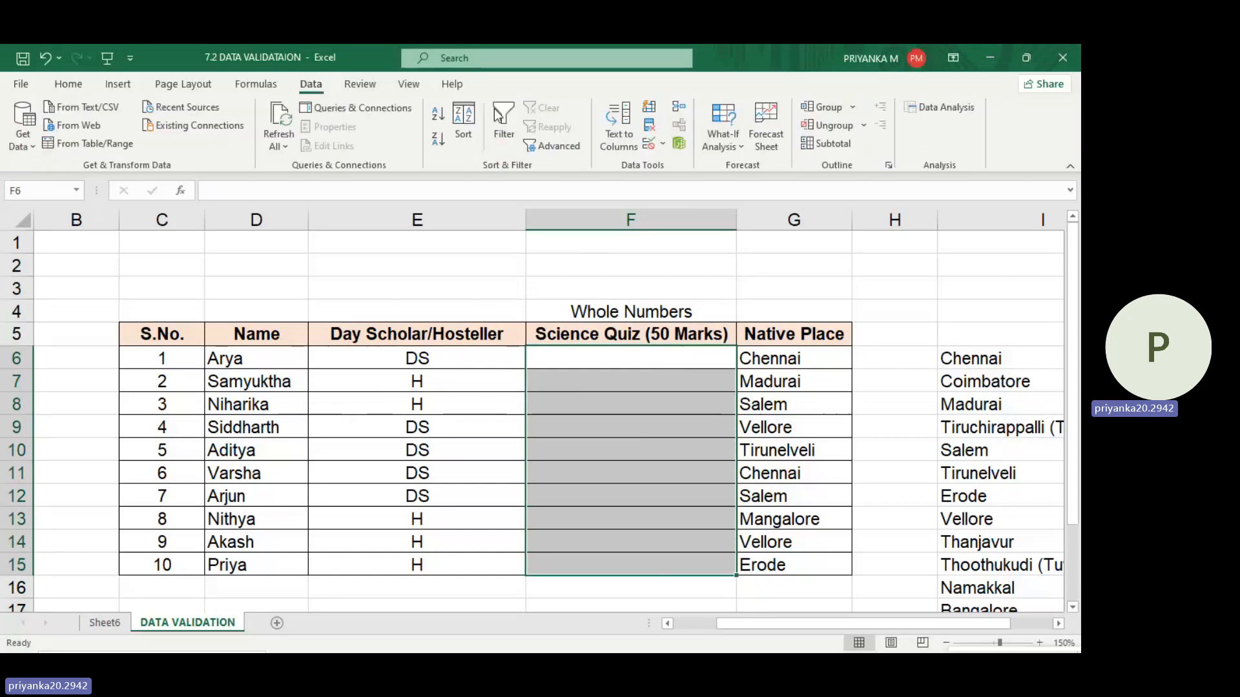
pyautogui.click(610, 137)
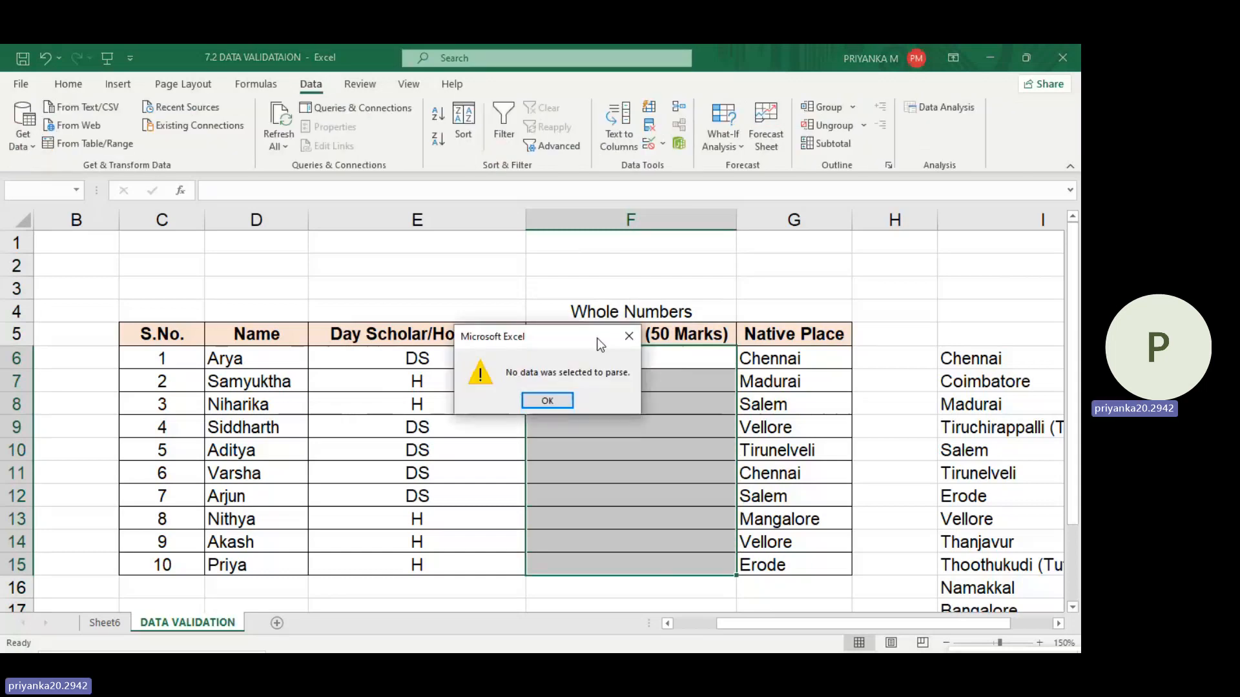
pyautogui.click(628, 336)
pyautogui.click(663, 142)
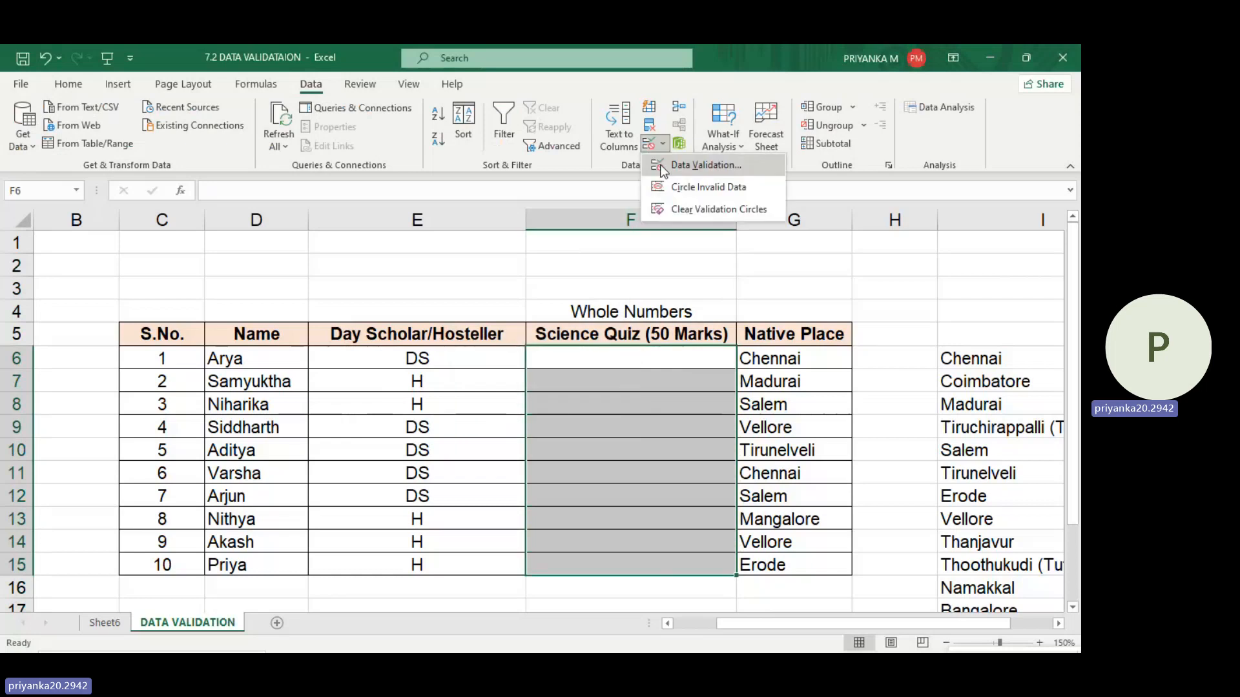
pyautogui.click(705, 166)
pyautogui.moveTo(582, 230); pyautogui.dragTo(777, 187)
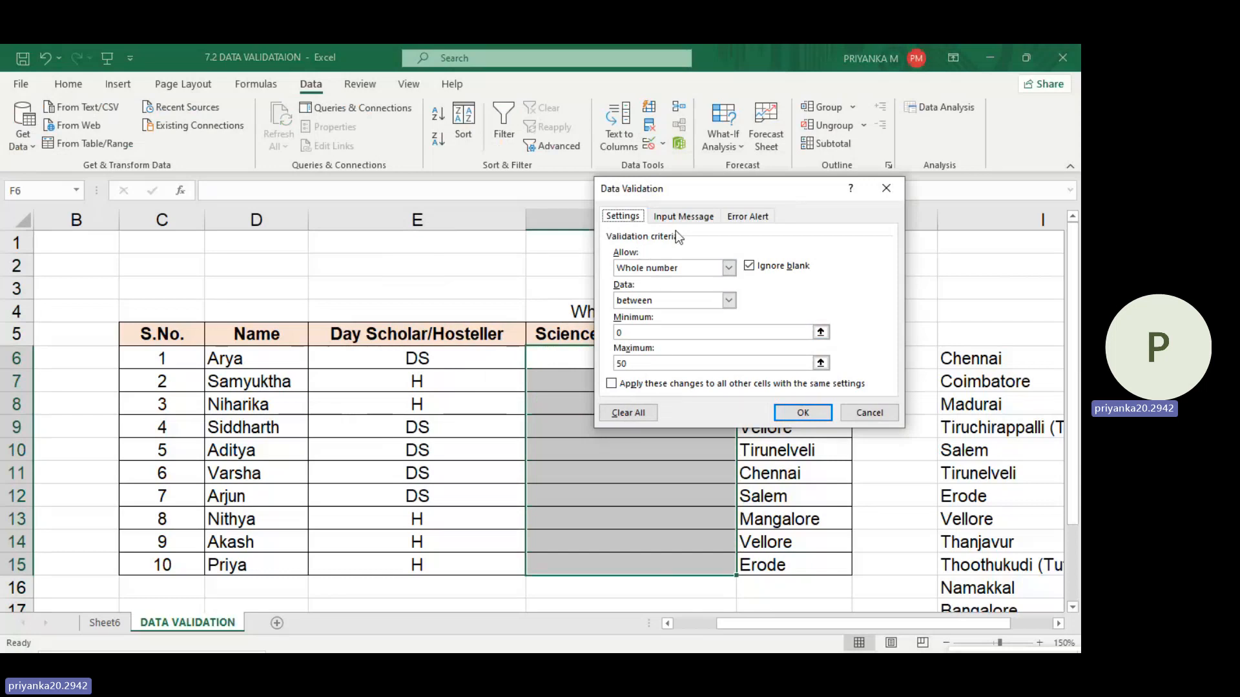
pyautogui.click(683, 217)
pyautogui.click(670, 289)
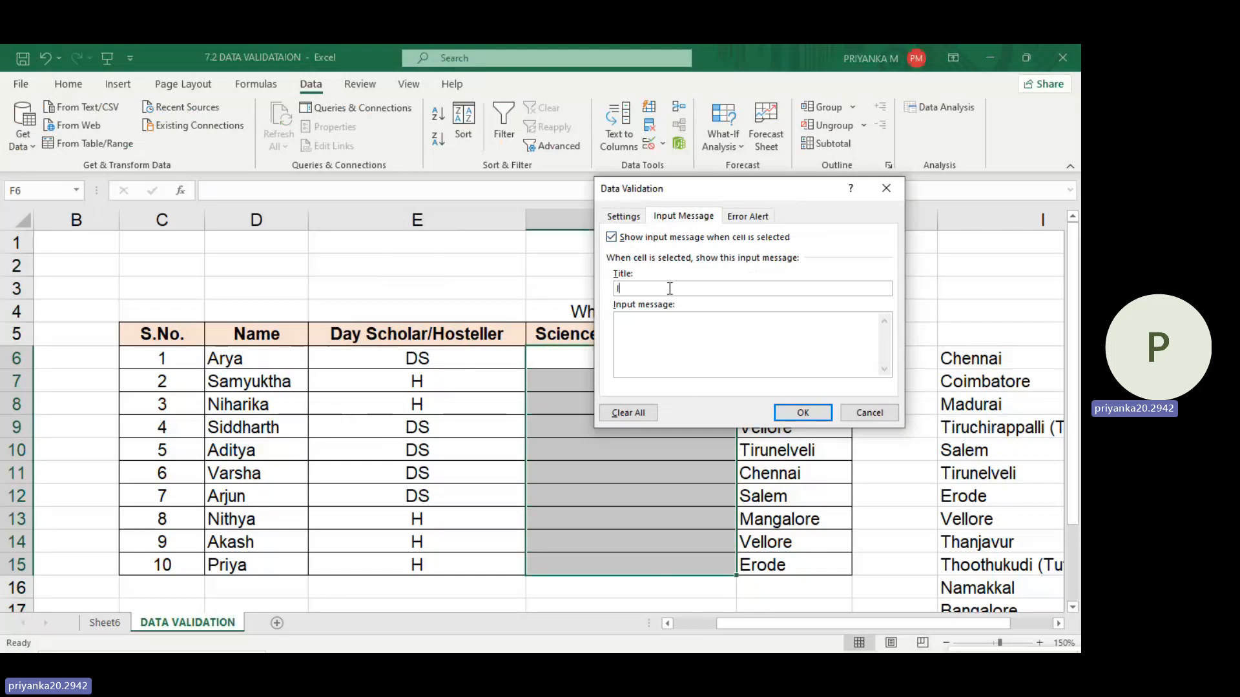
pyautogui.write('Instru')
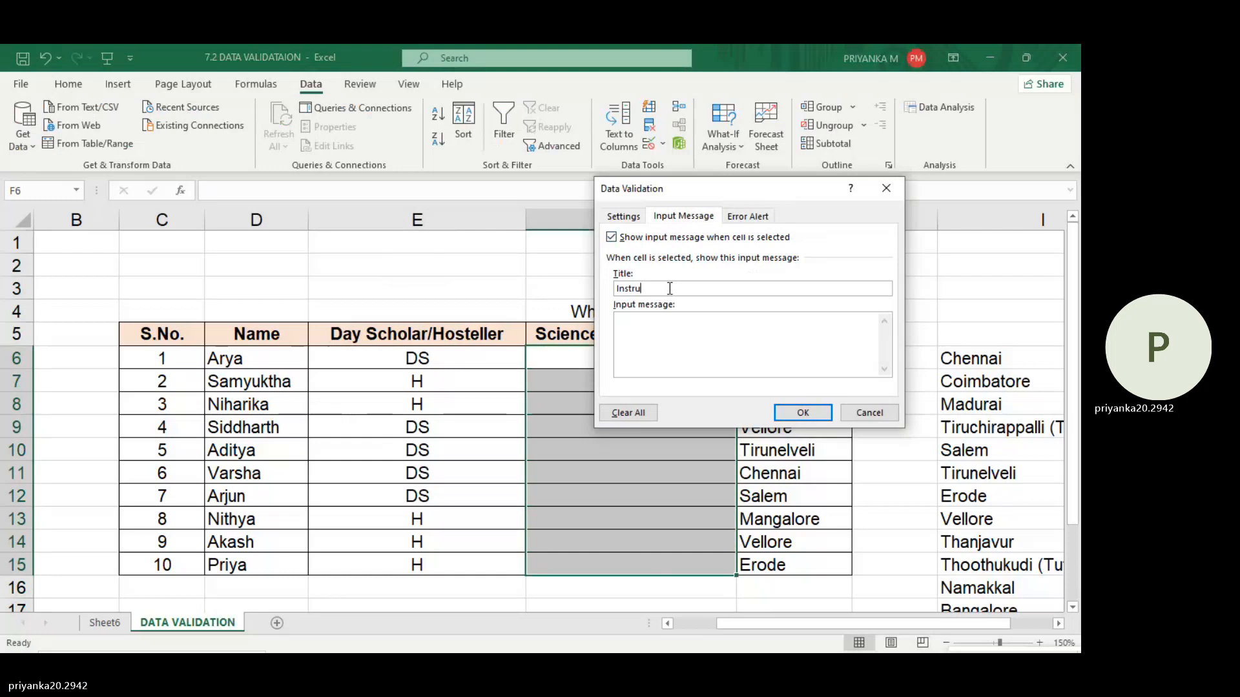
pyautogui.write('ction')
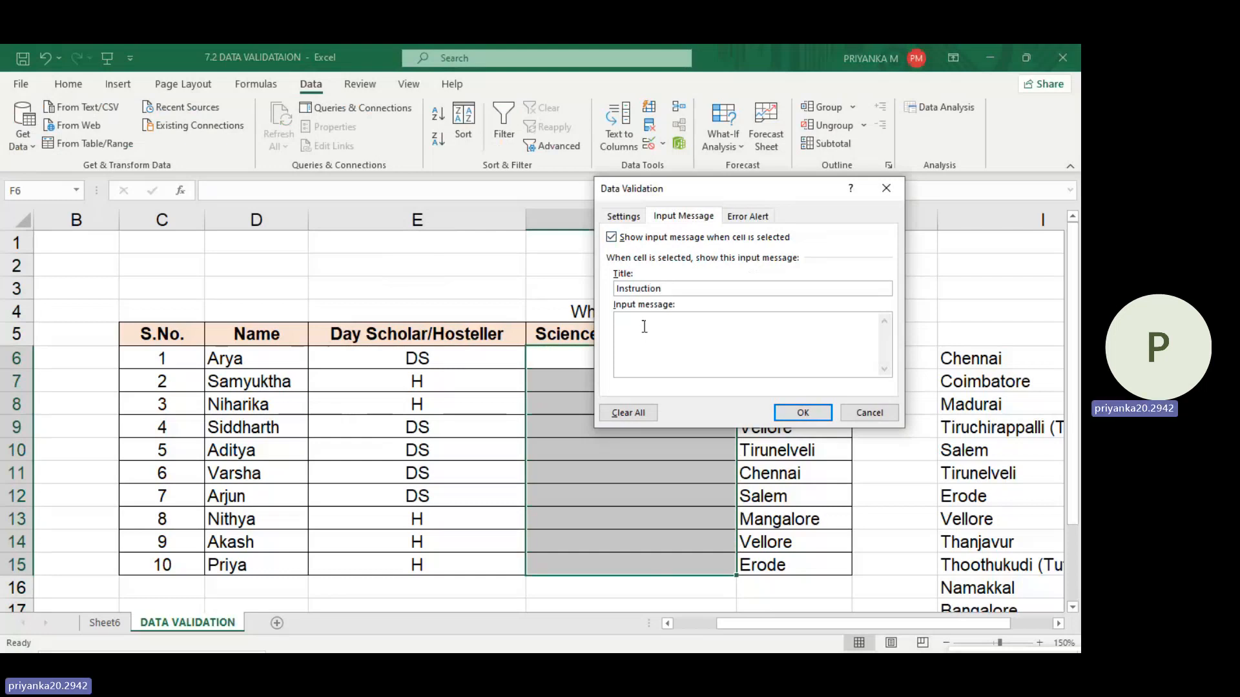
pyautogui.write('Enter a Value between 0 t0 50')
pyautogui.press('BackSpace')
pyautogui.write('o')
# - Give the error alert of the Science Quiz validation the title "Error"
pyautogui.click(756, 217)
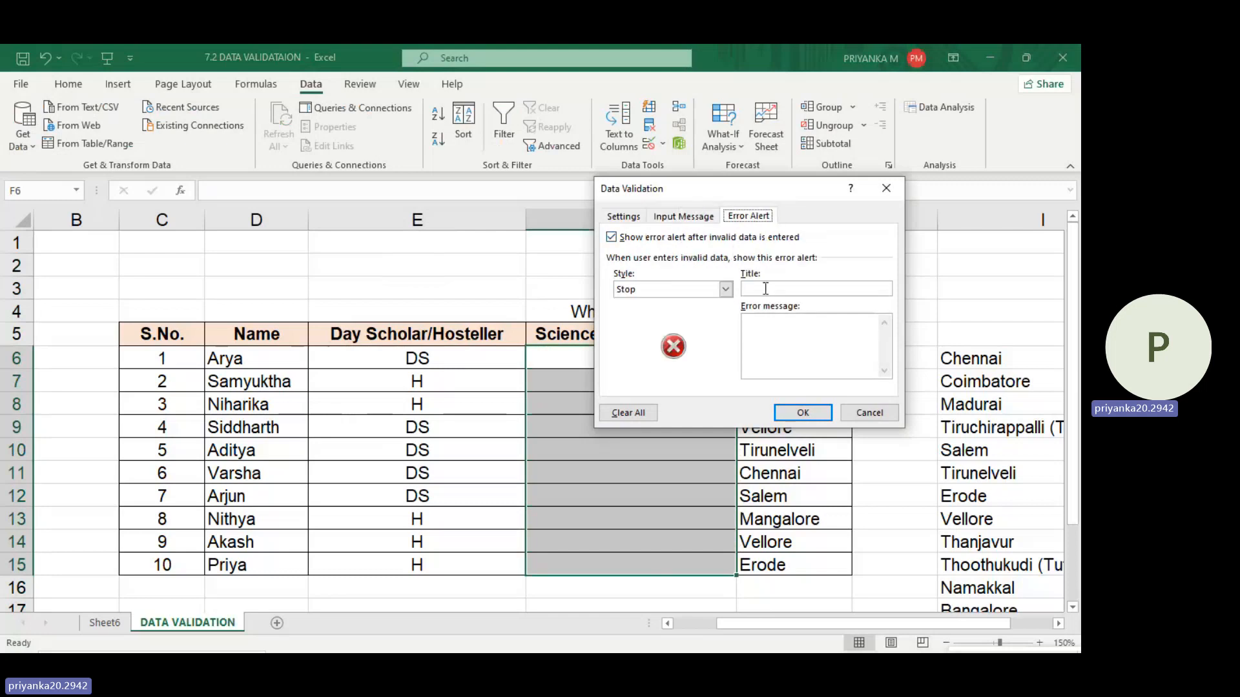
pyautogui.click(765, 289)
pyautogui.write('Erro')
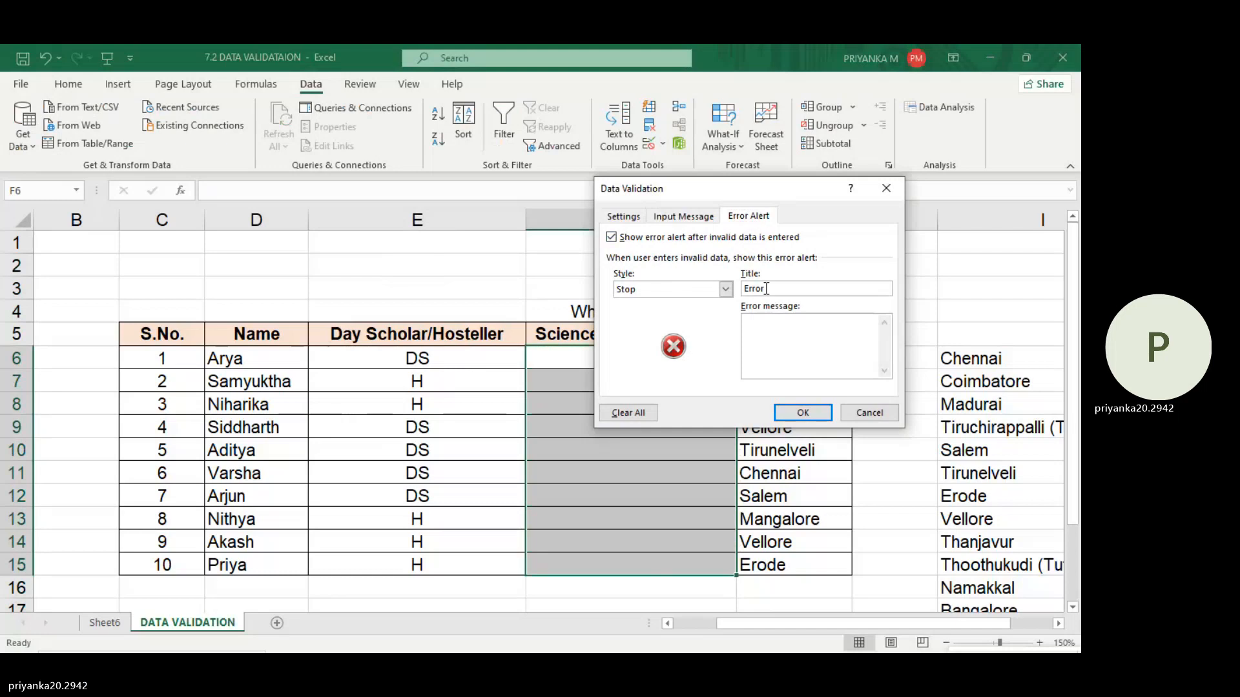
pyautogui.write('r')
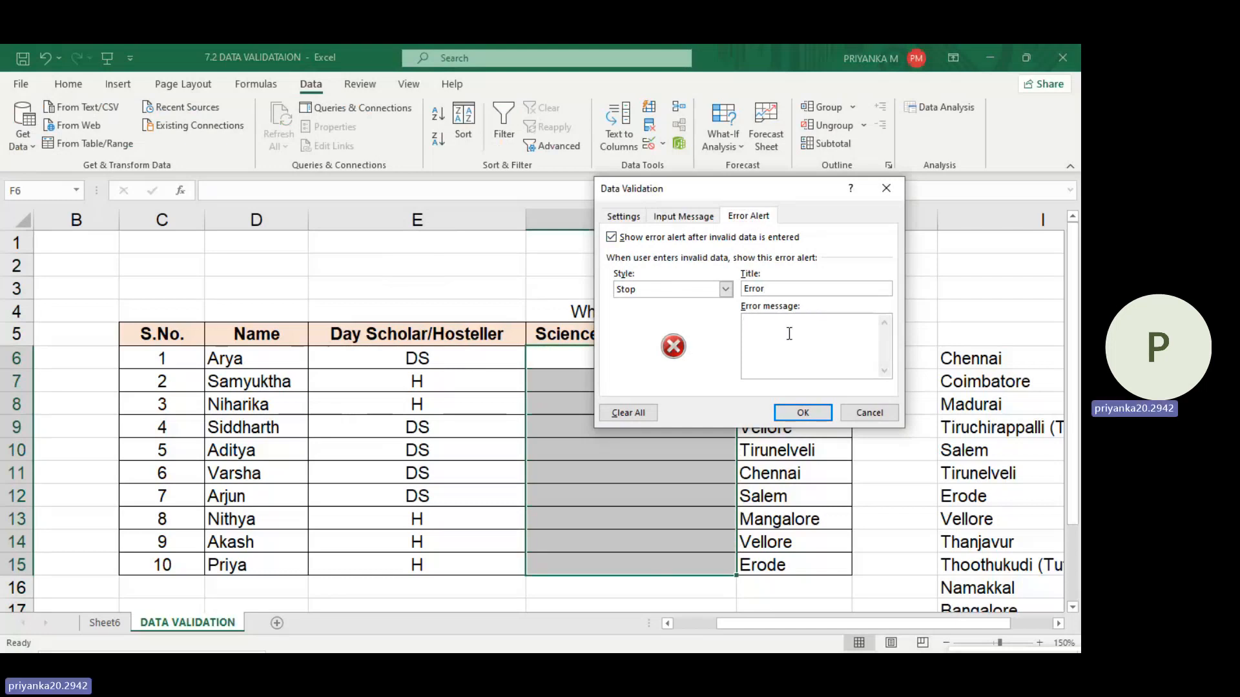
# - Write the error alert's message as "Do enter a proper value between 0 to 50"
pyautogui.click(789, 333)
pyautogui.write('Pl')
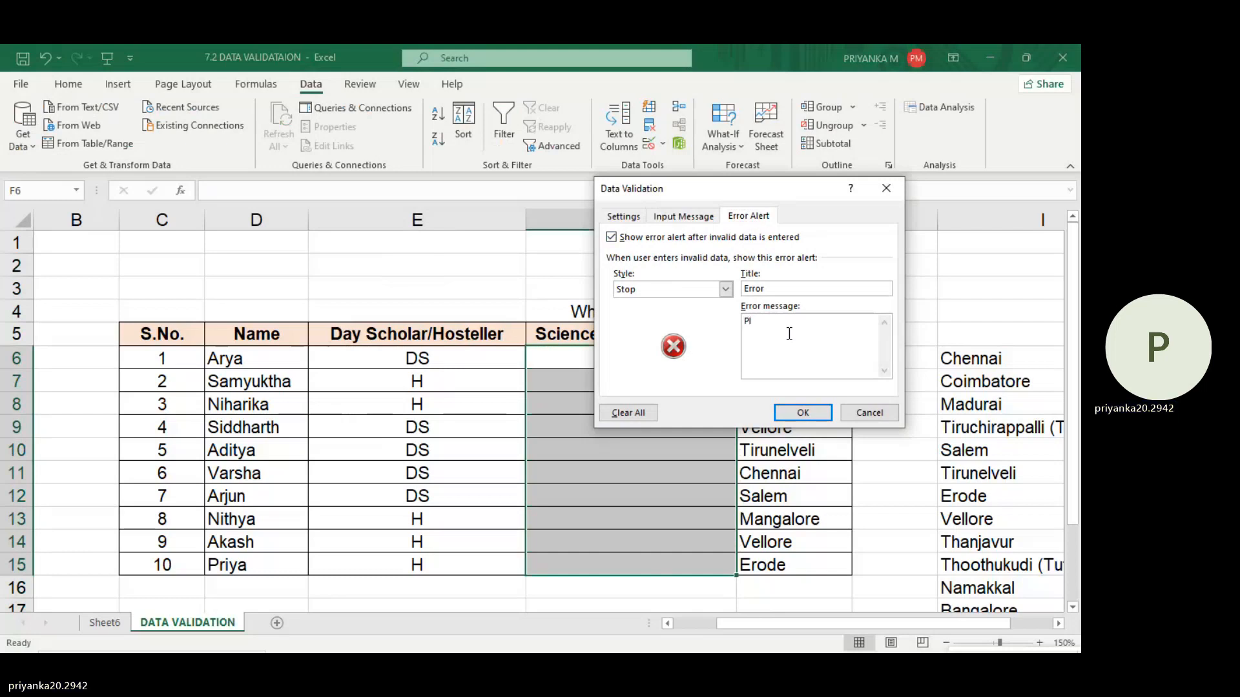
pyautogui.press('BackSpace')
pyautogui.press('BackSpace')
pyautogui.write('Ente')
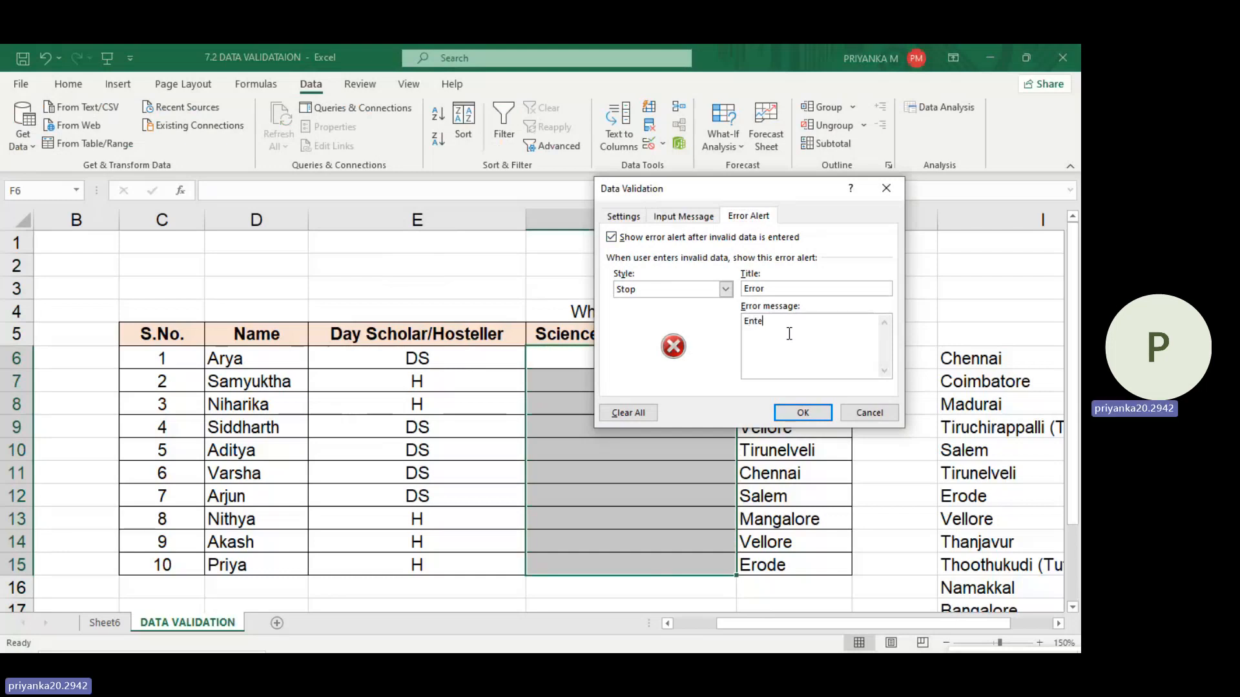
pyautogui.press('BackSpace')
pyautogui.press('BackSpace')
pyautogui.press('BackSpace')
pyautogui.press('BackSpace')
pyautogui.write('Do')
pyautogui.write('enter a proper value between ')
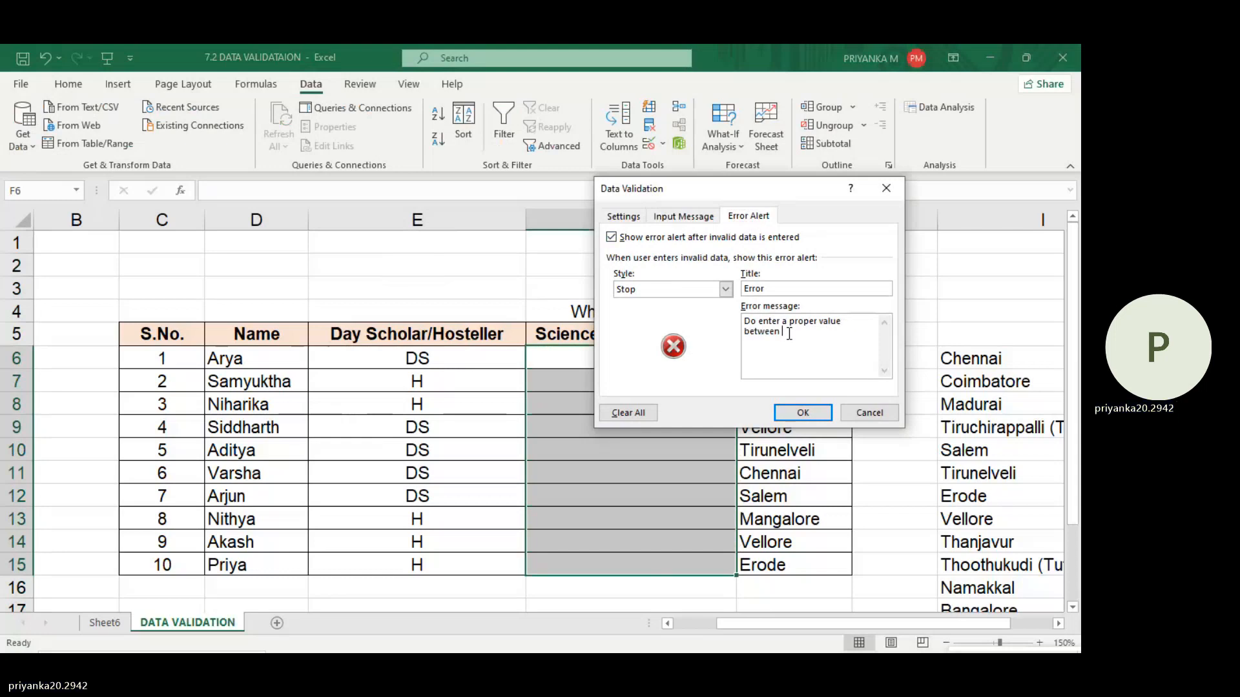
pyautogui.write('0')
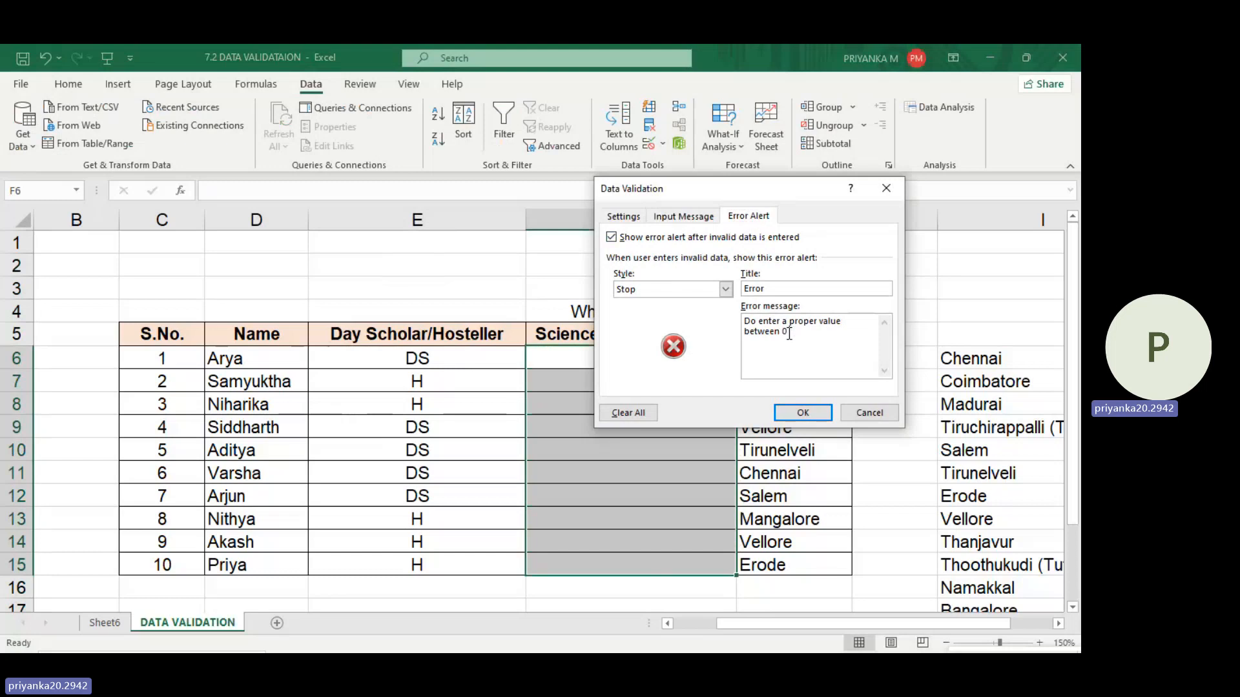
pyautogui.write(' ato 50')
# - Choose Stop as the error alert style and apply the validation settings to F6:F15
pyautogui.click(726, 290)
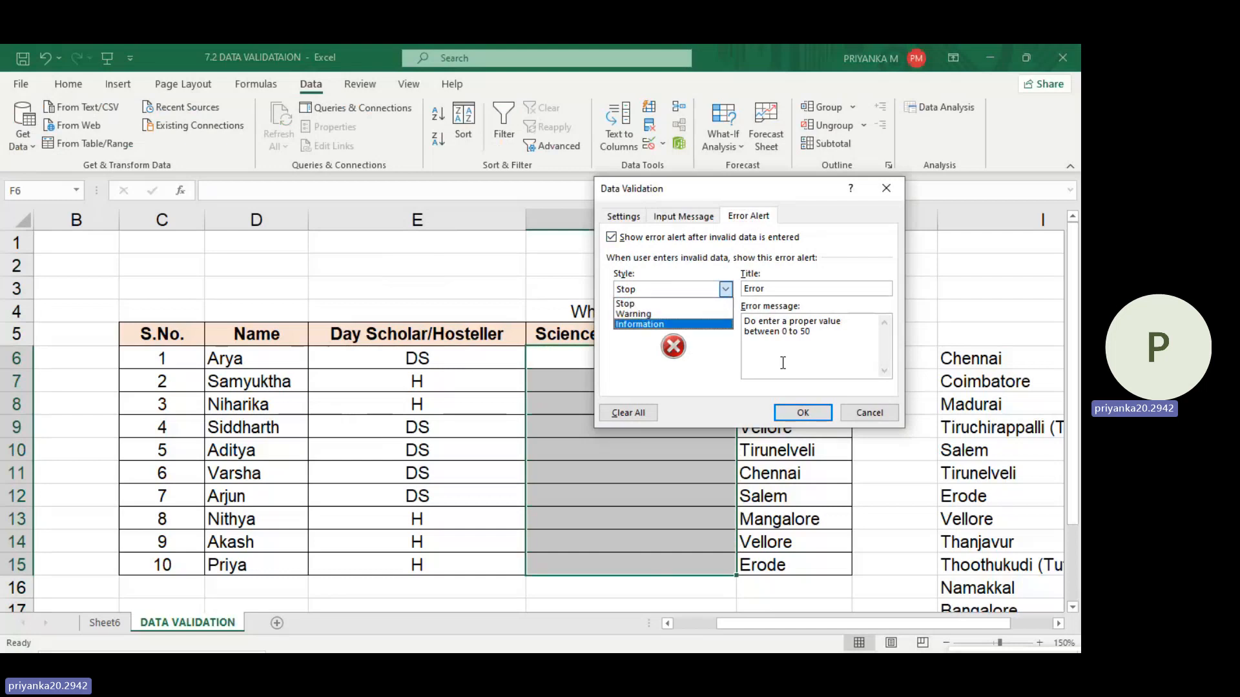
pyautogui.click(715, 306)
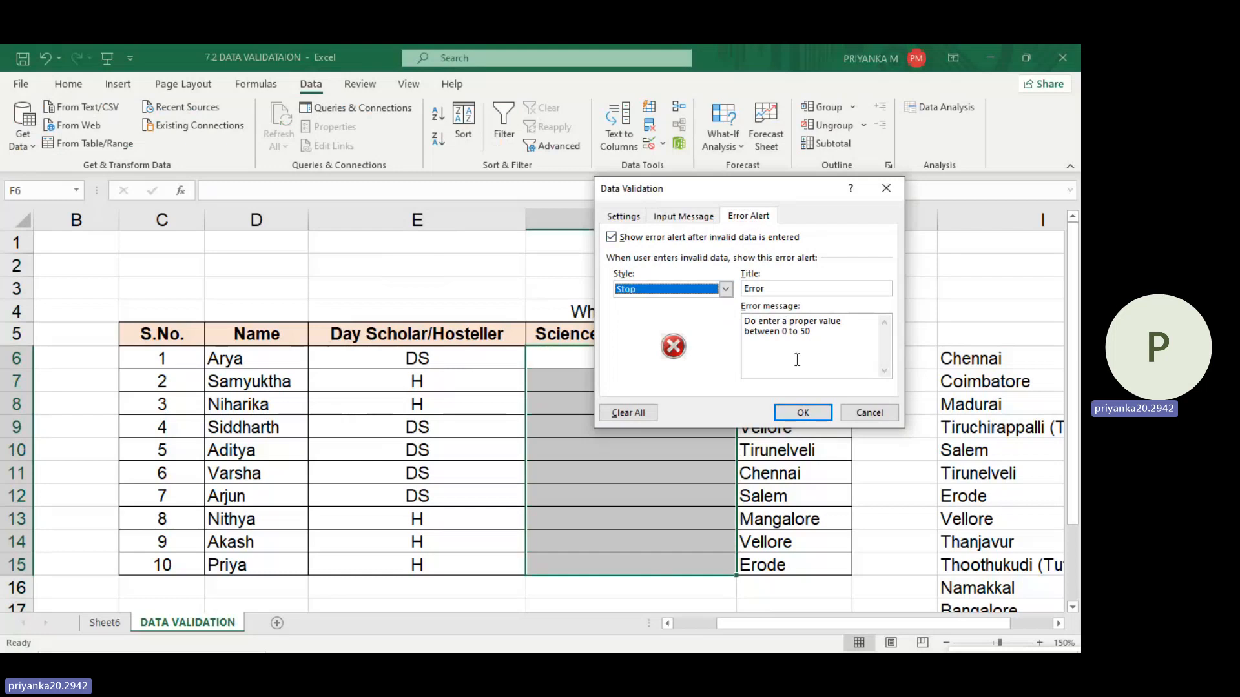
pyautogui.click(804, 414)
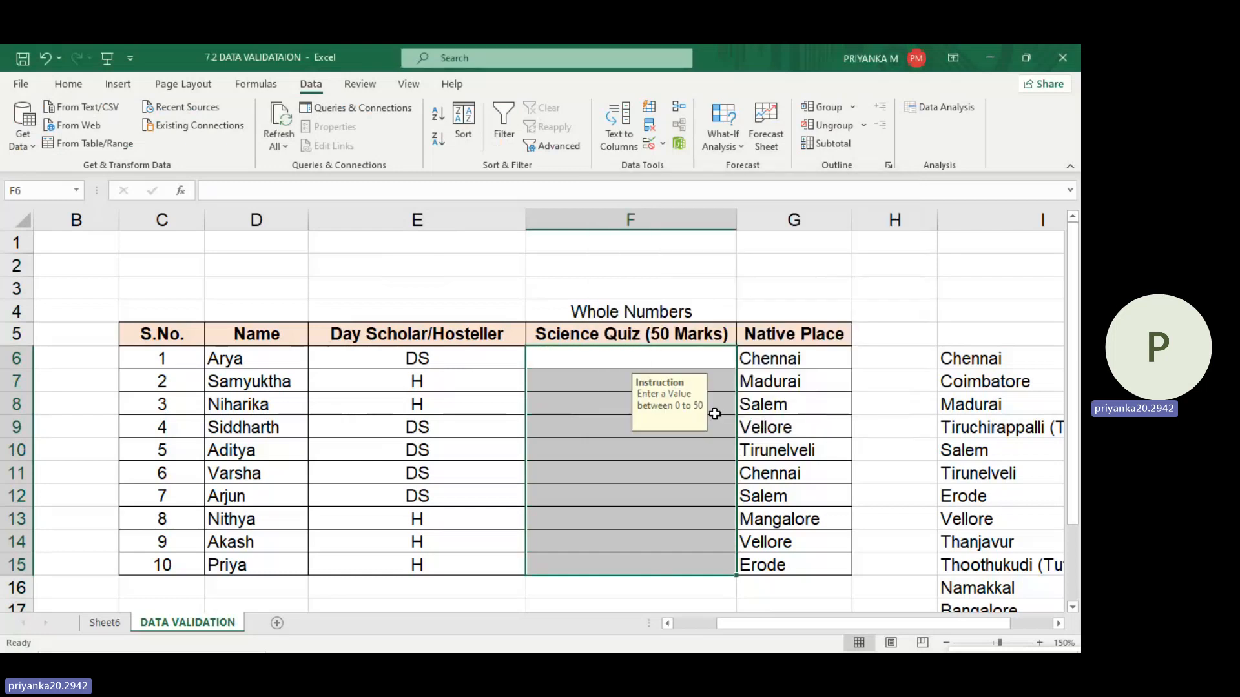
# - Check the input message on several cells of the Science Quiz column, including F10 and F6
pyautogui.click(713, 411)
pyautogui.click(711, 457)
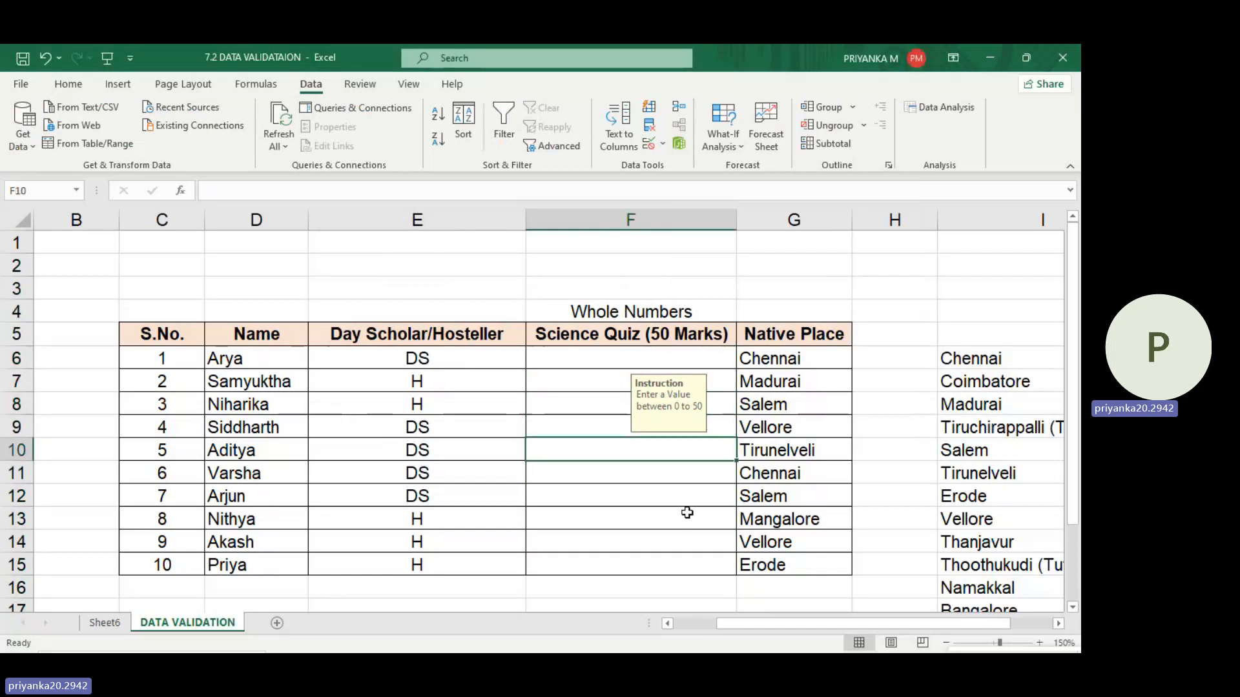
pyautogui.click(684, 516)
pyautogui.click(603, 362)
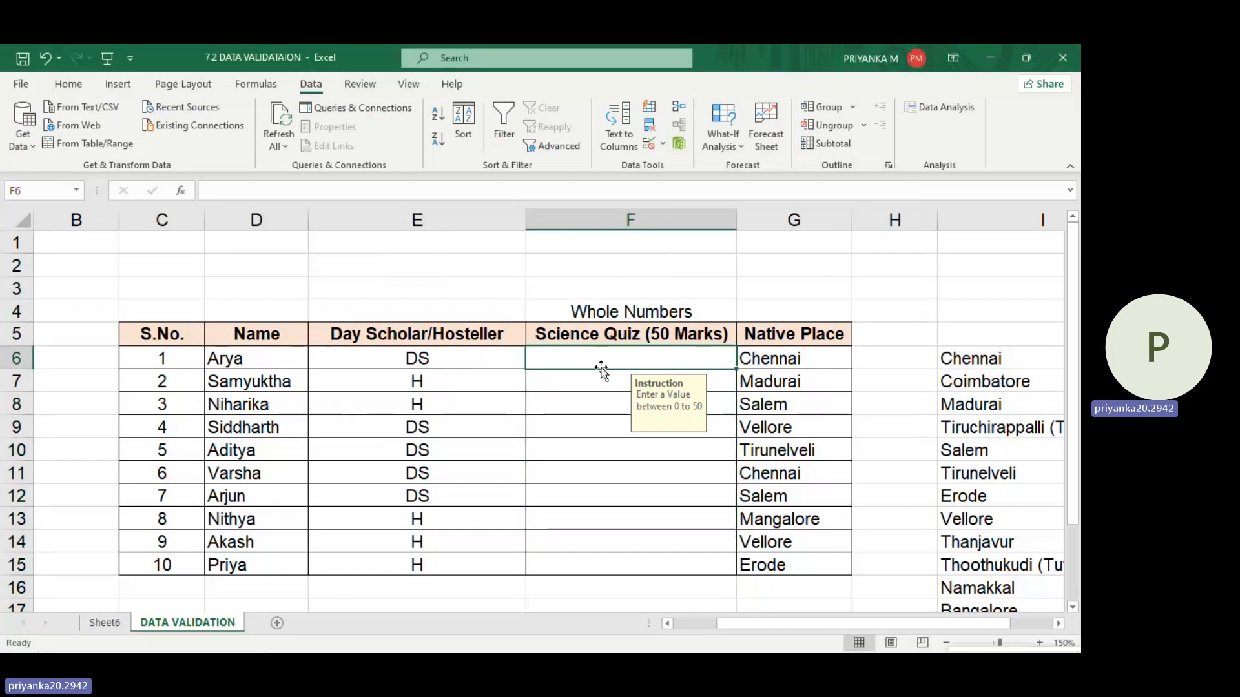
pyautogui.click(768, 374)
# - Enter the Science Quiz marks 5 in F6 and 0 in F7
pyautogui.click(687, 366)
pyautogui.write('5')
pyautogui.click(624, 379)
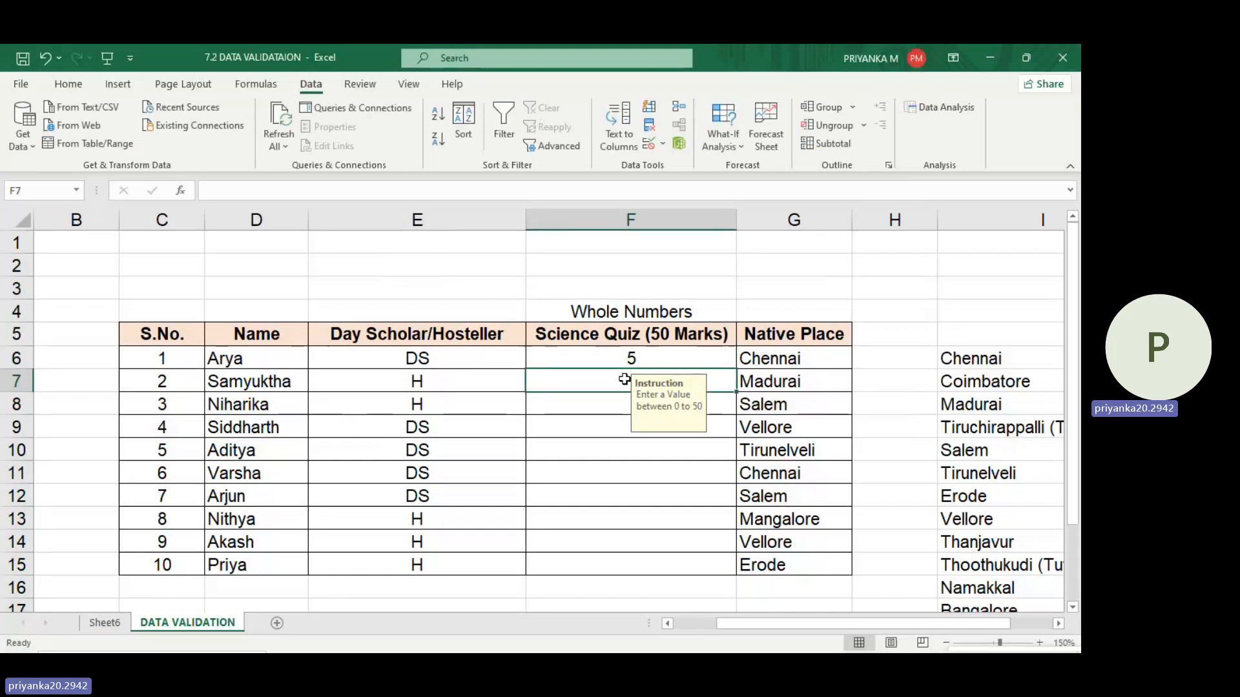
pyautogui.write('0')
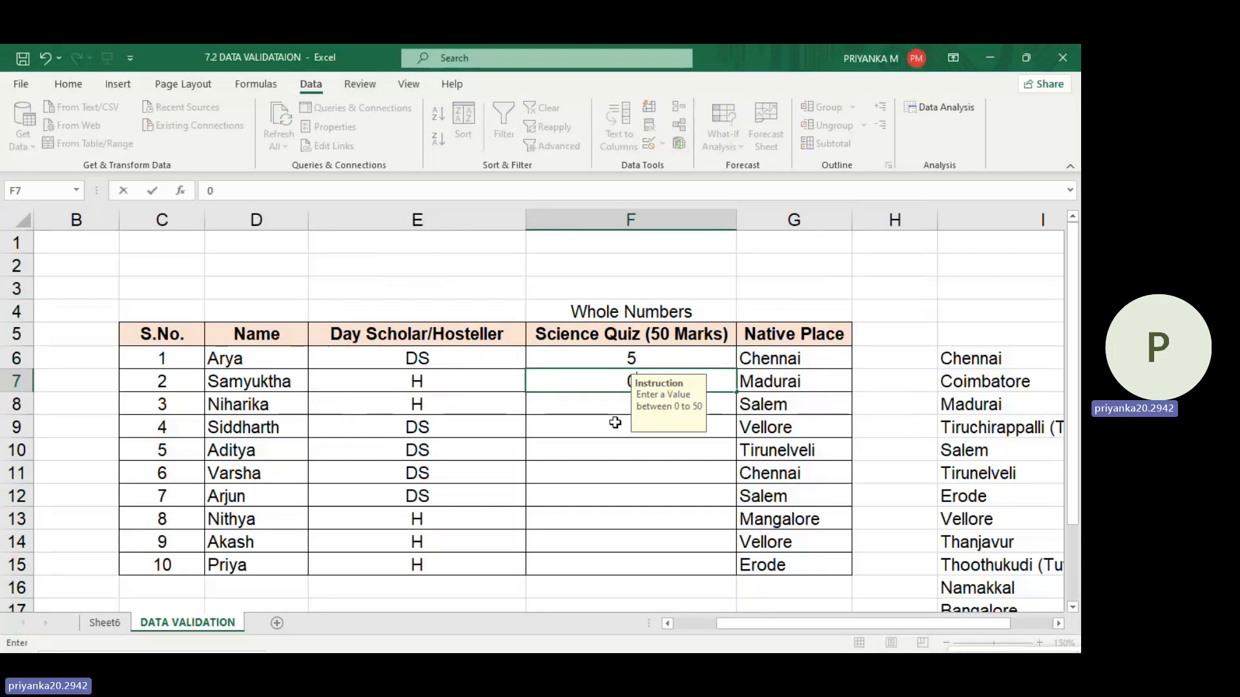
pyautogui.press('Return')
pyautogui.press('Return')
pyautogui.press('Return')
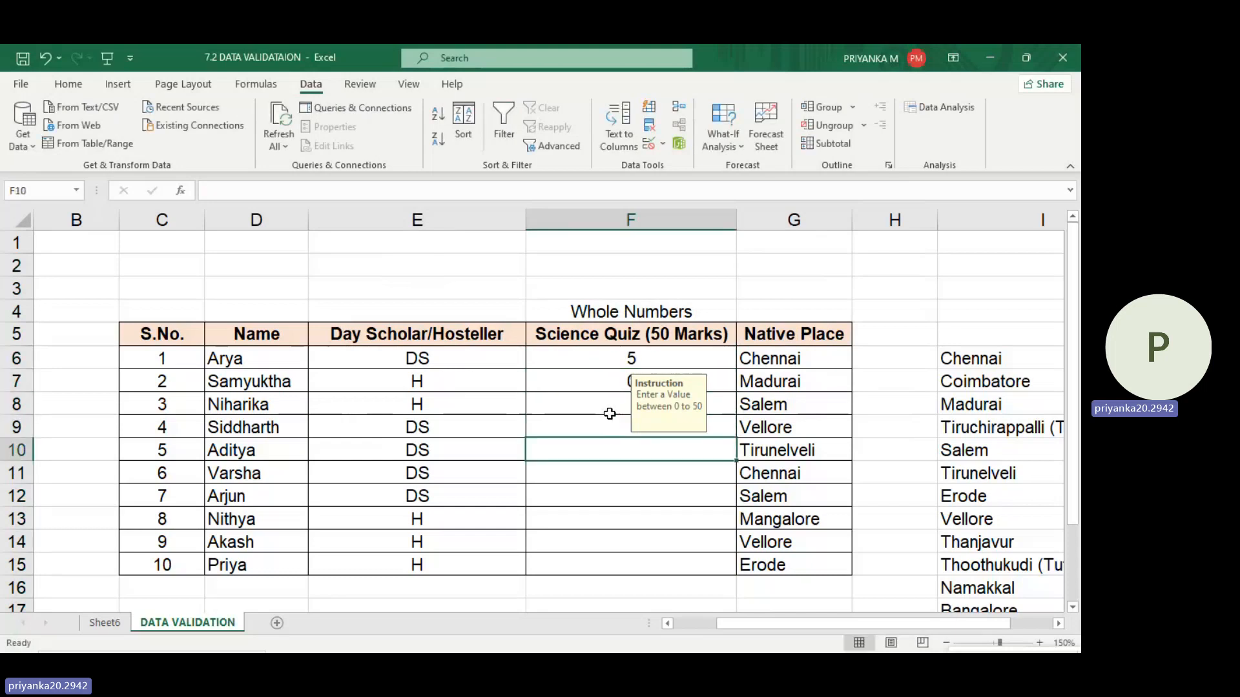
# - Enter the Science Quiz marks 15 in F8 and 26 in F9
pyautogui.click(609, 409)
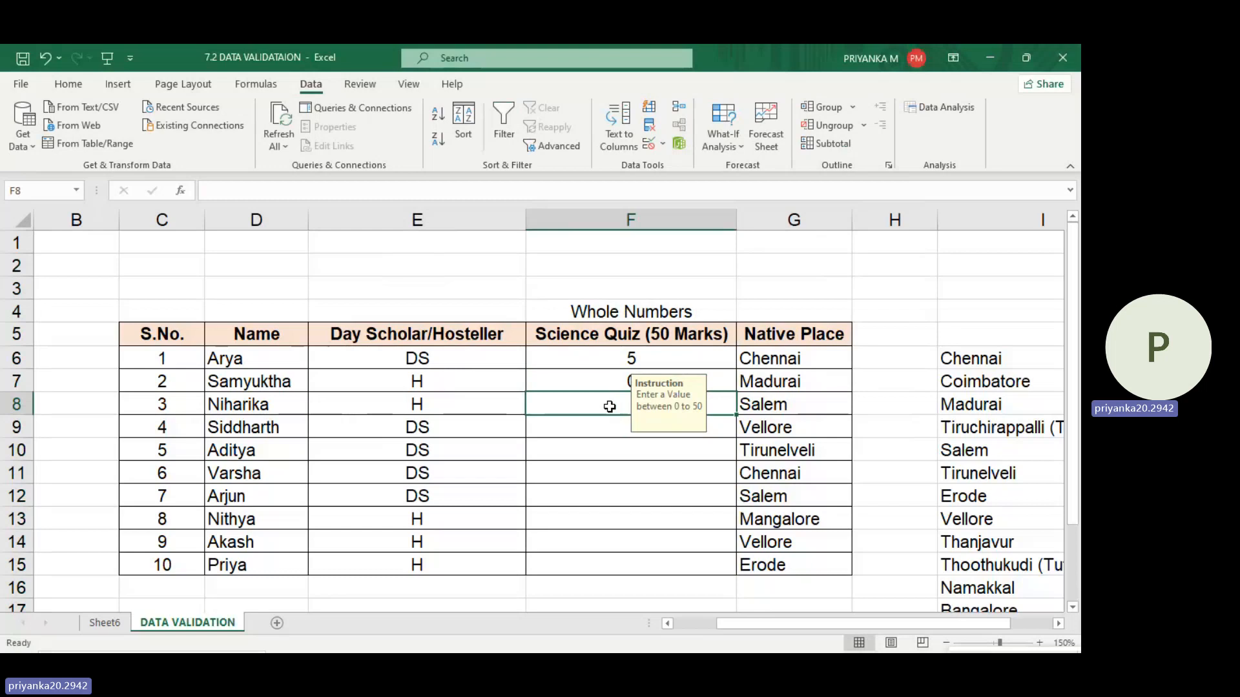
pyautogui.write('15')
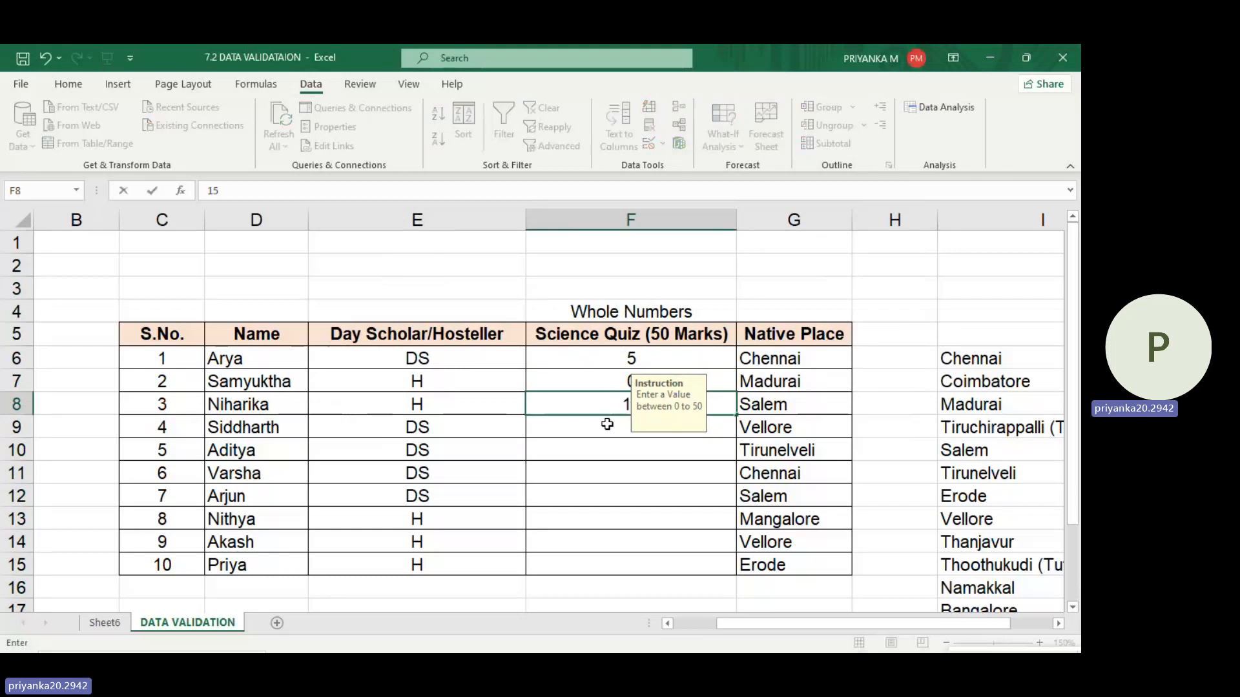
pyautogui.press('Return')
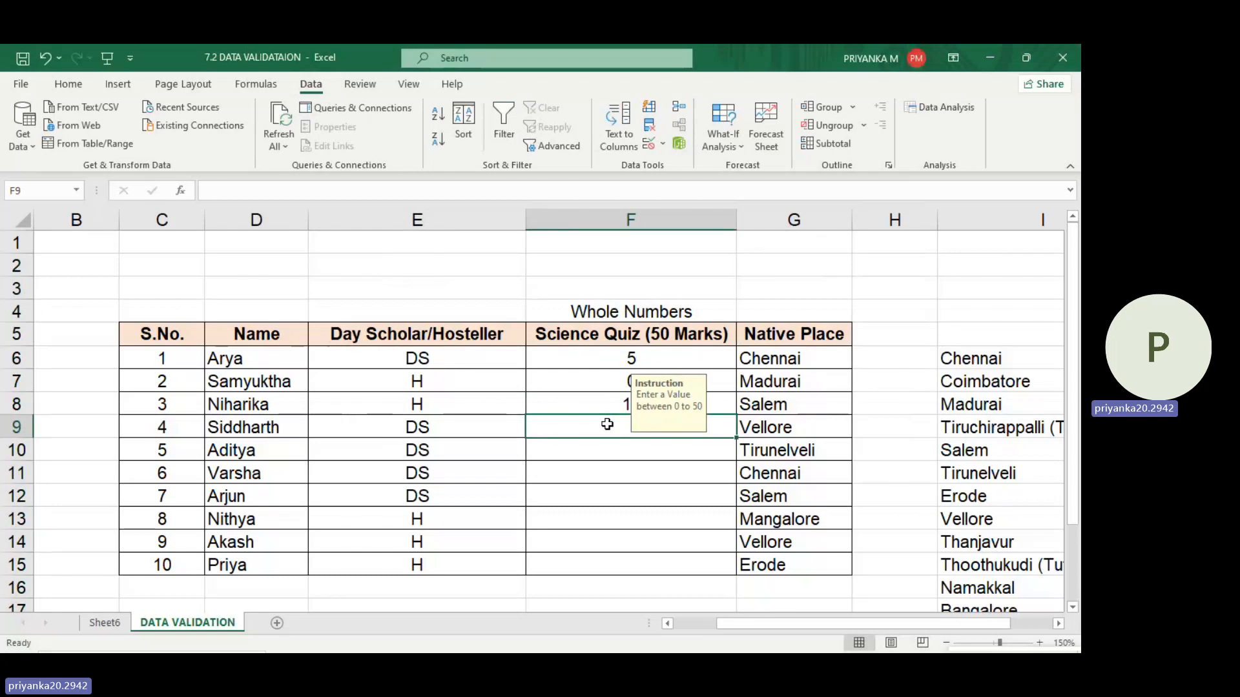
pyautogui.write('26')
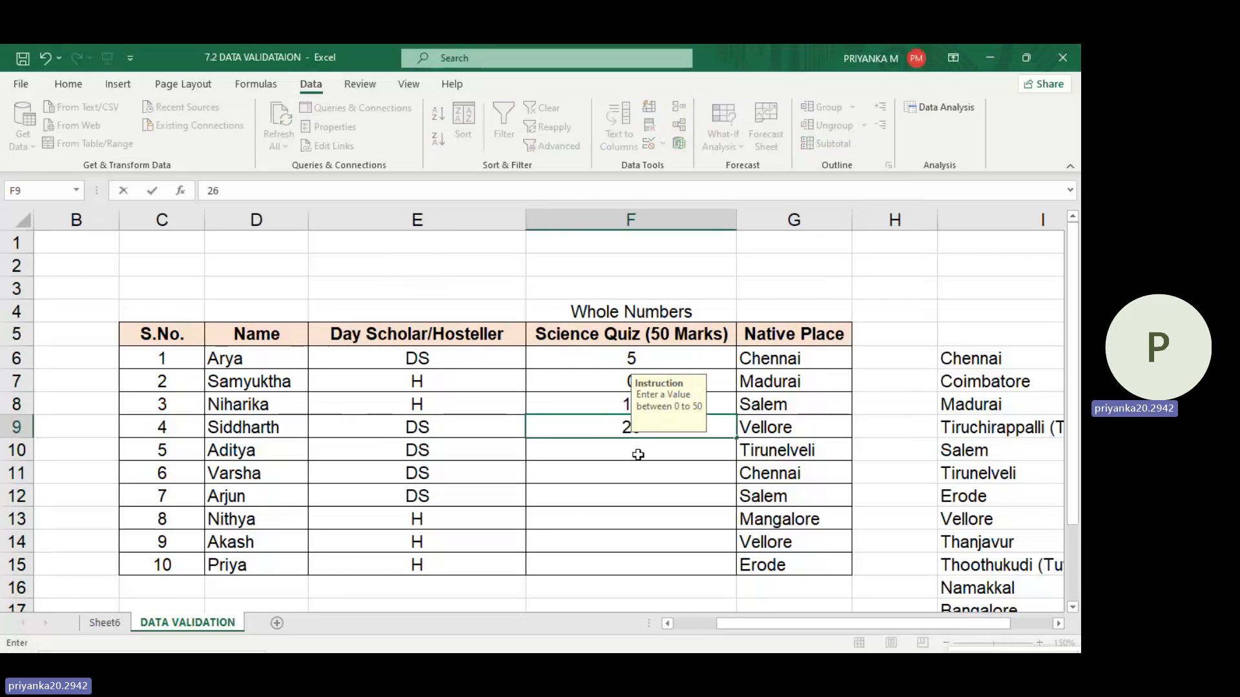
pyautogui.press('Return')
# - Test the validation of F10 with the out-of-range mark 59 and retry with 7
pyautogui.write('5')
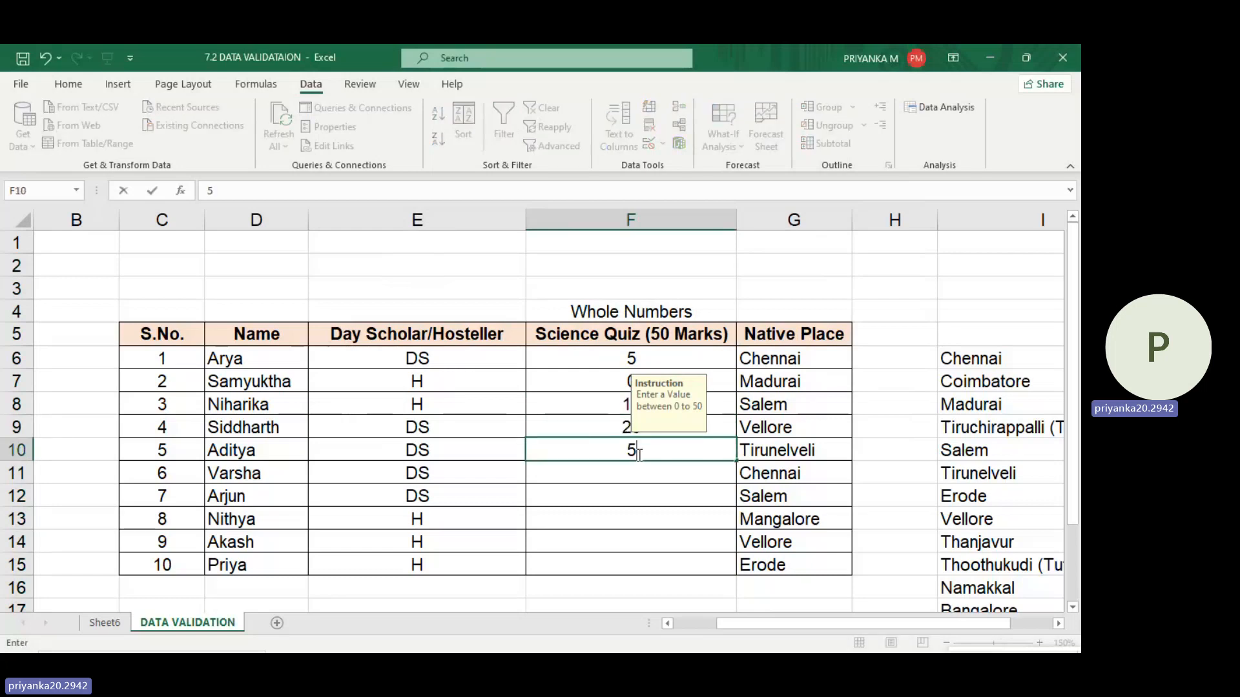
pyautogui.write('9')
pyautogui.press('Return')
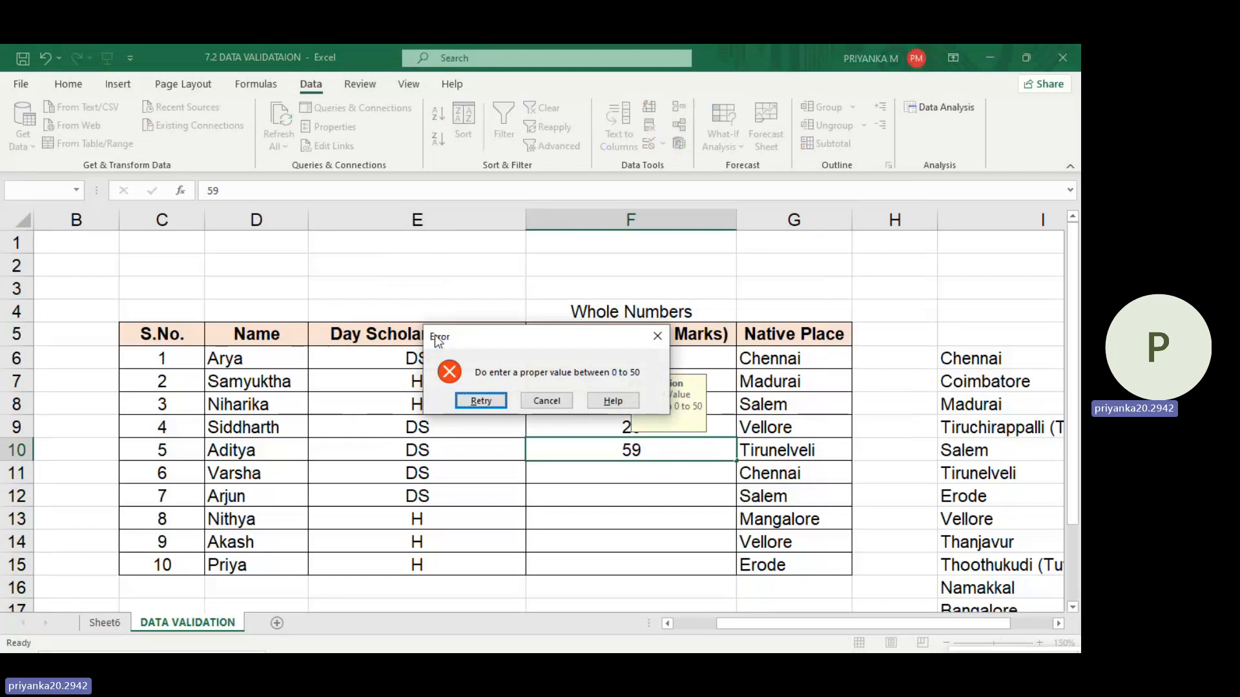
pyautogui.click(481, 401)
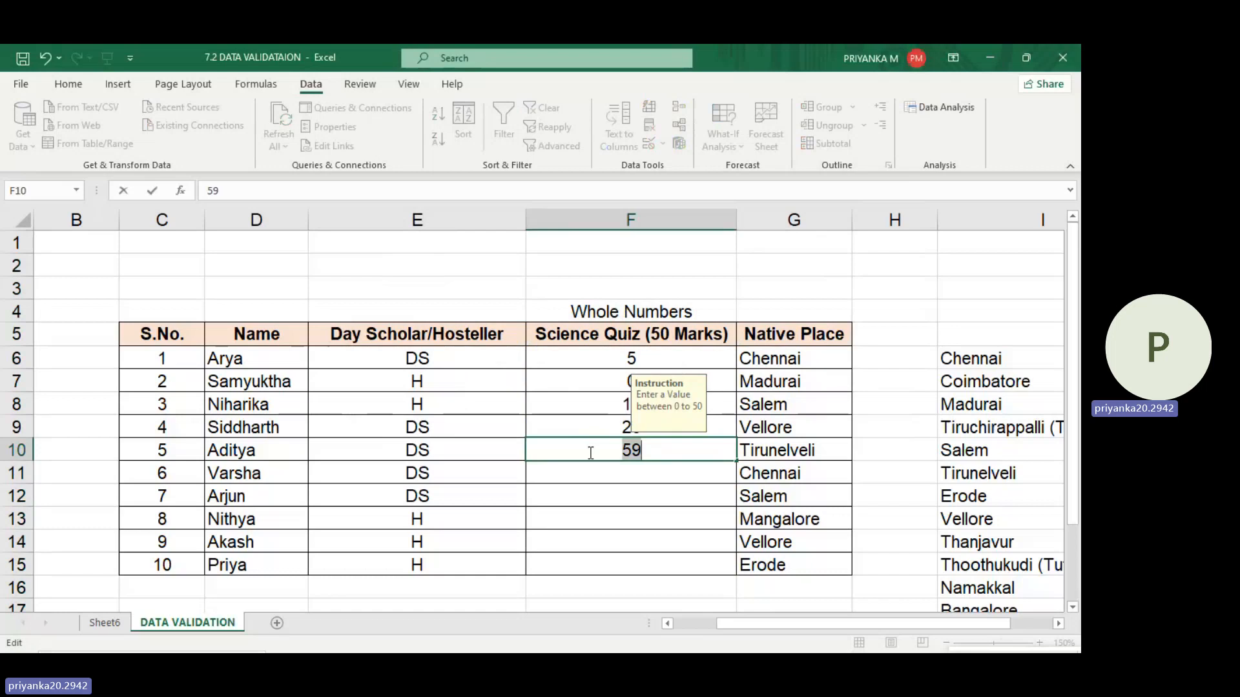
pyautogui.write('7')
pyautogui.press('Return')
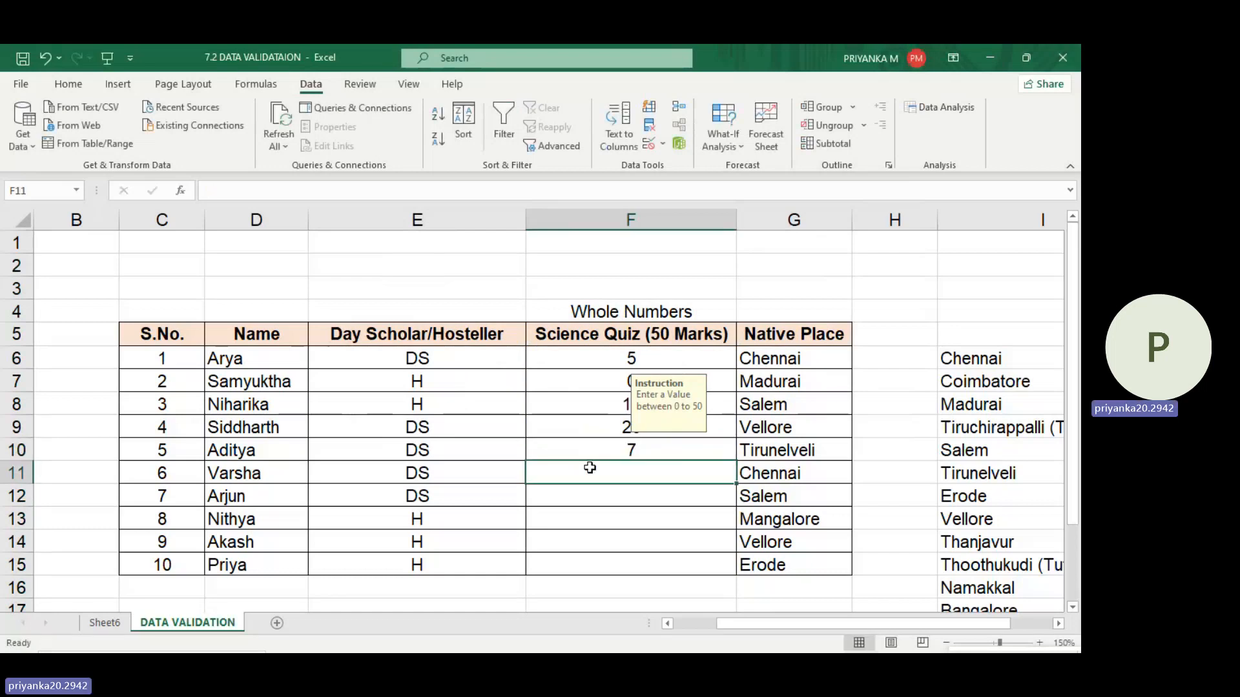
# - Test the validation of F11 with the negative mark -43 and retry with 43
pyautogui.write('-')
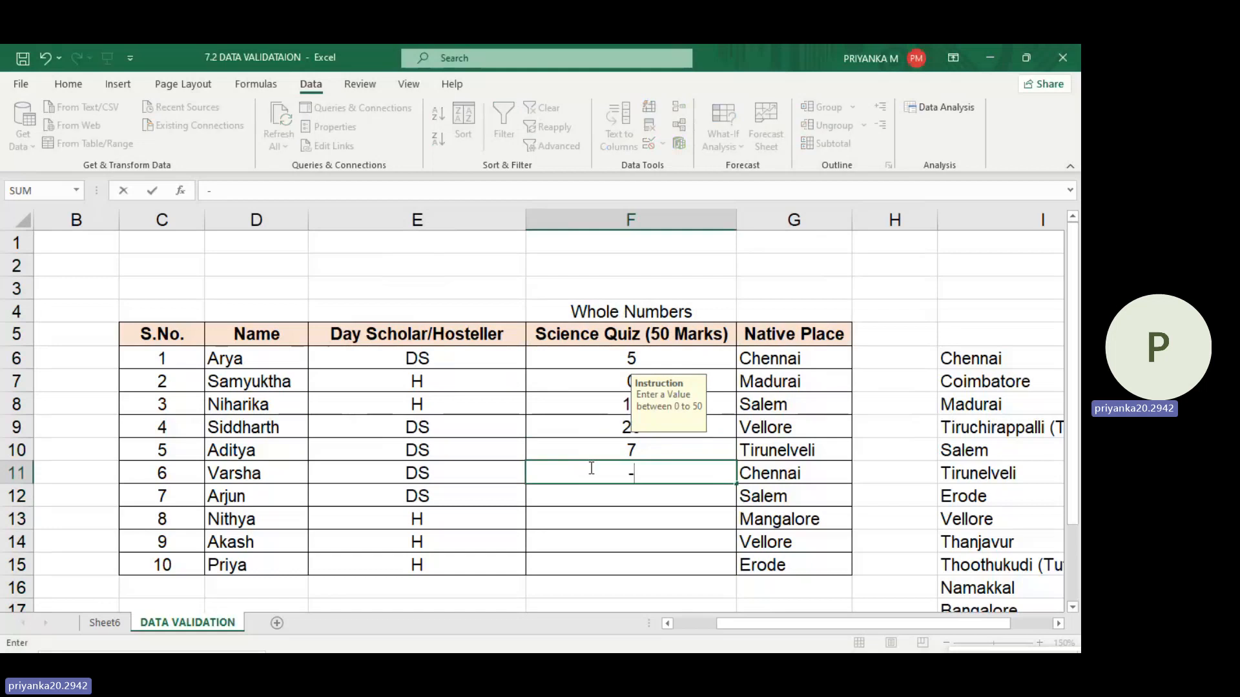
pyautogui.write('43')
pyautogui.press('Return')
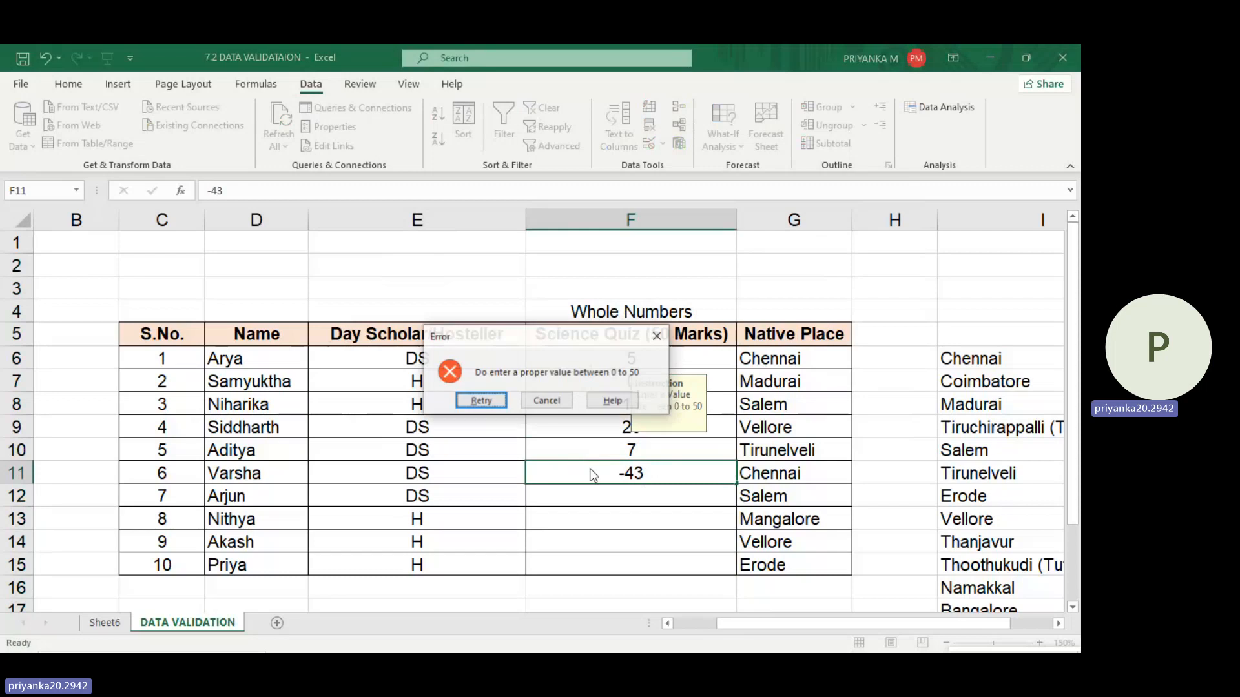
pyautogui.click(480, 400)
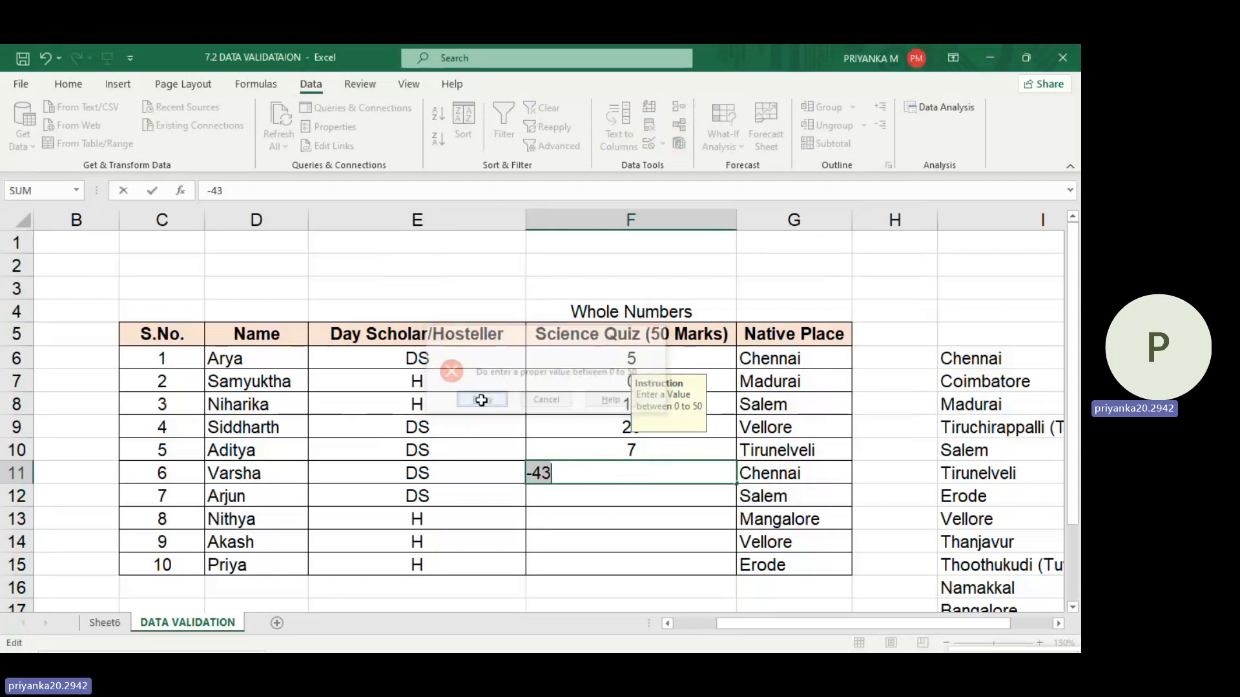
pyautogui.click(537, 473)
pyautogui.press('BackSpace')
pyautogui.click(570, 496)
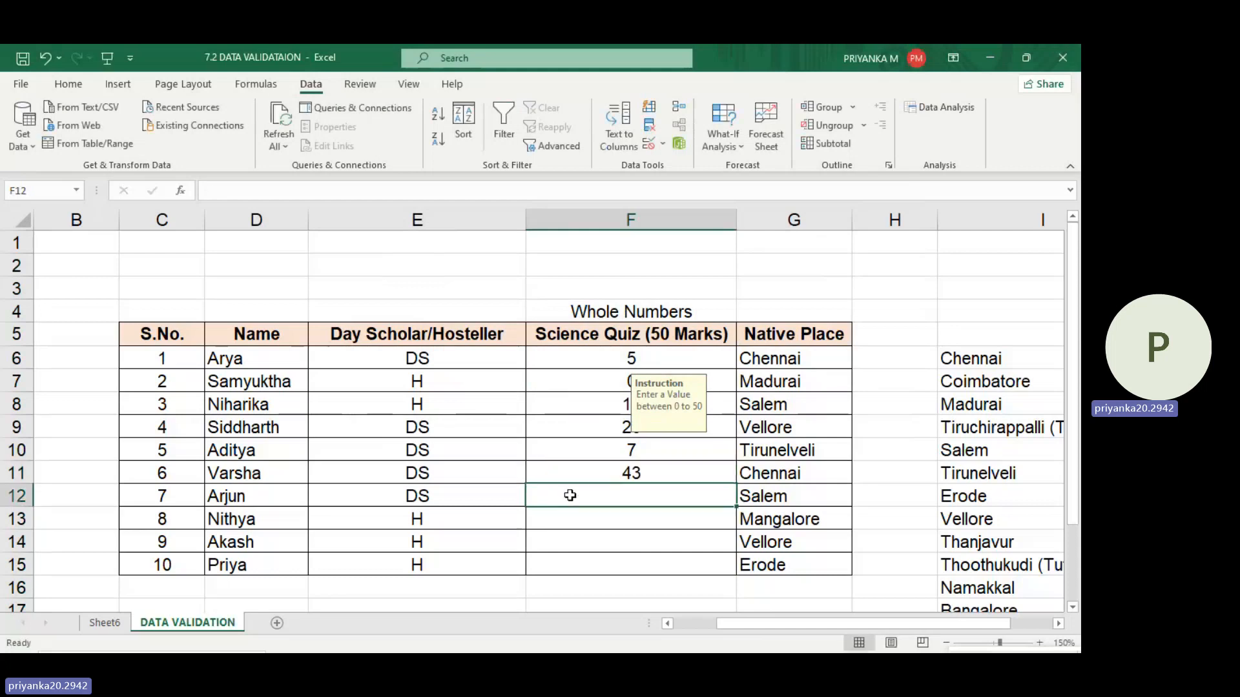
# - Enter 6.0 as the mark in F12 and reopen the cell to check the stored value
pyautogui.write('6.')
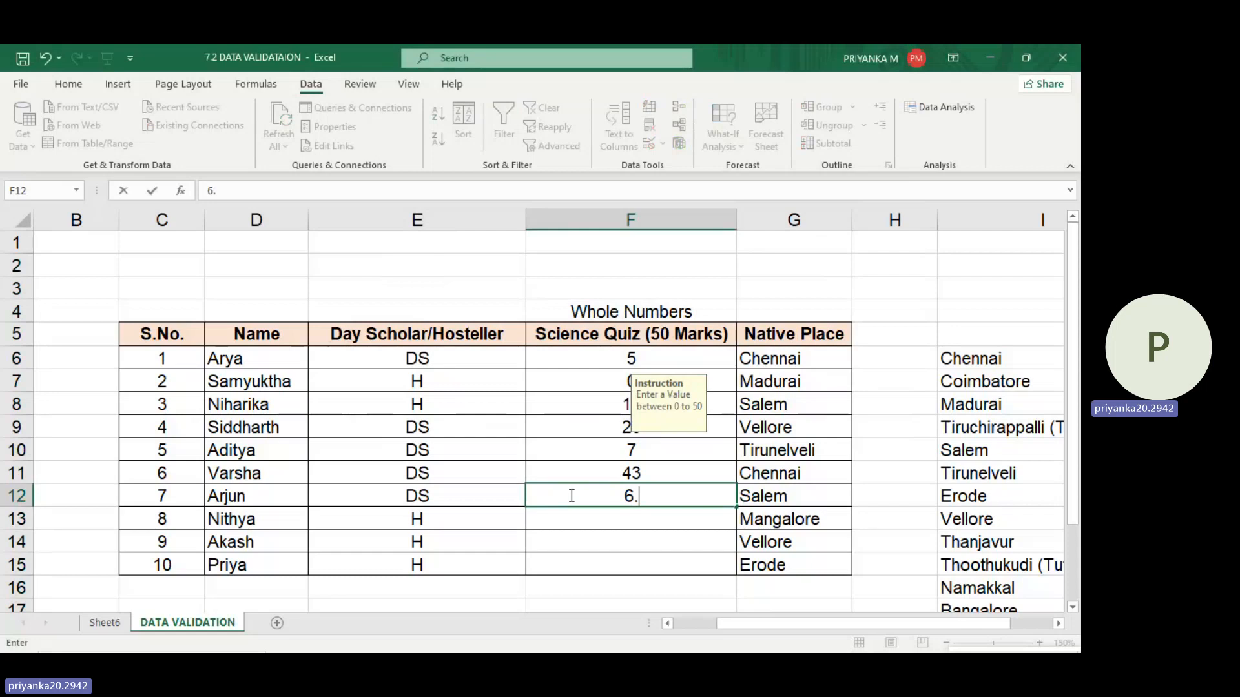
pyautogui.write('0')
pyautogui.press('Return')
pyautogui.doubleClick(617, 498)
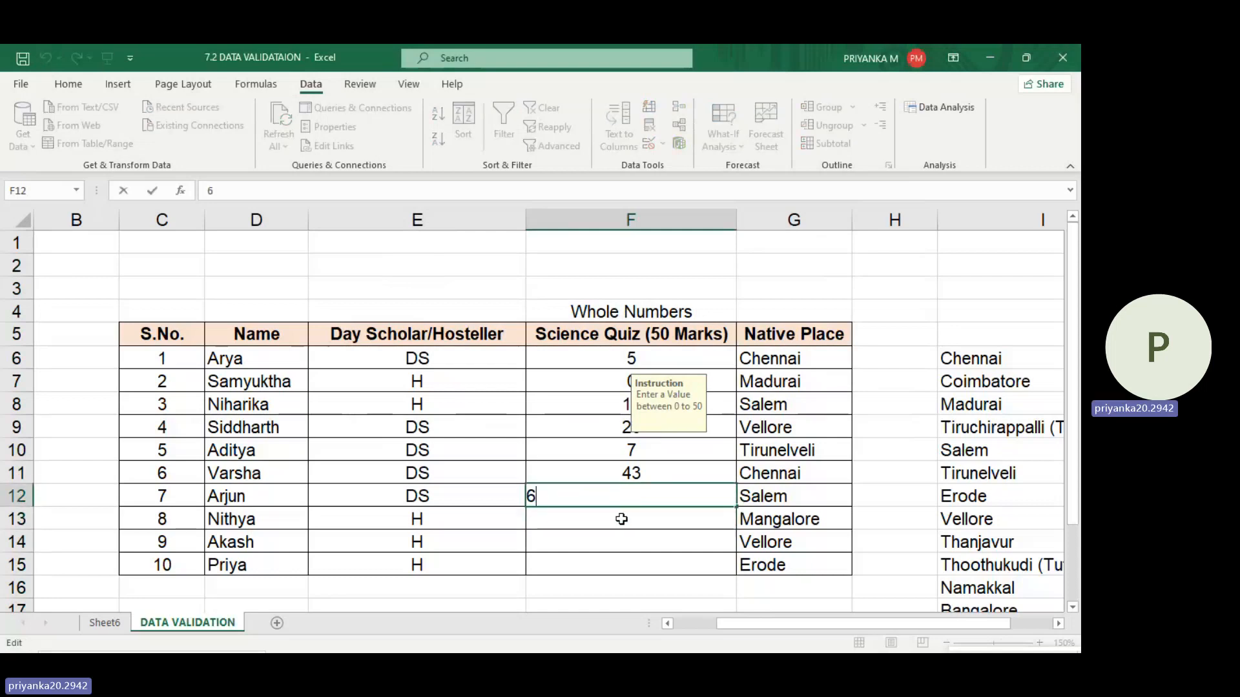
pyautogui.press('Return')
# - Test the validation of F13 with the decimal mark 6.5 and replace it with 25
pyautogui.write('6.')
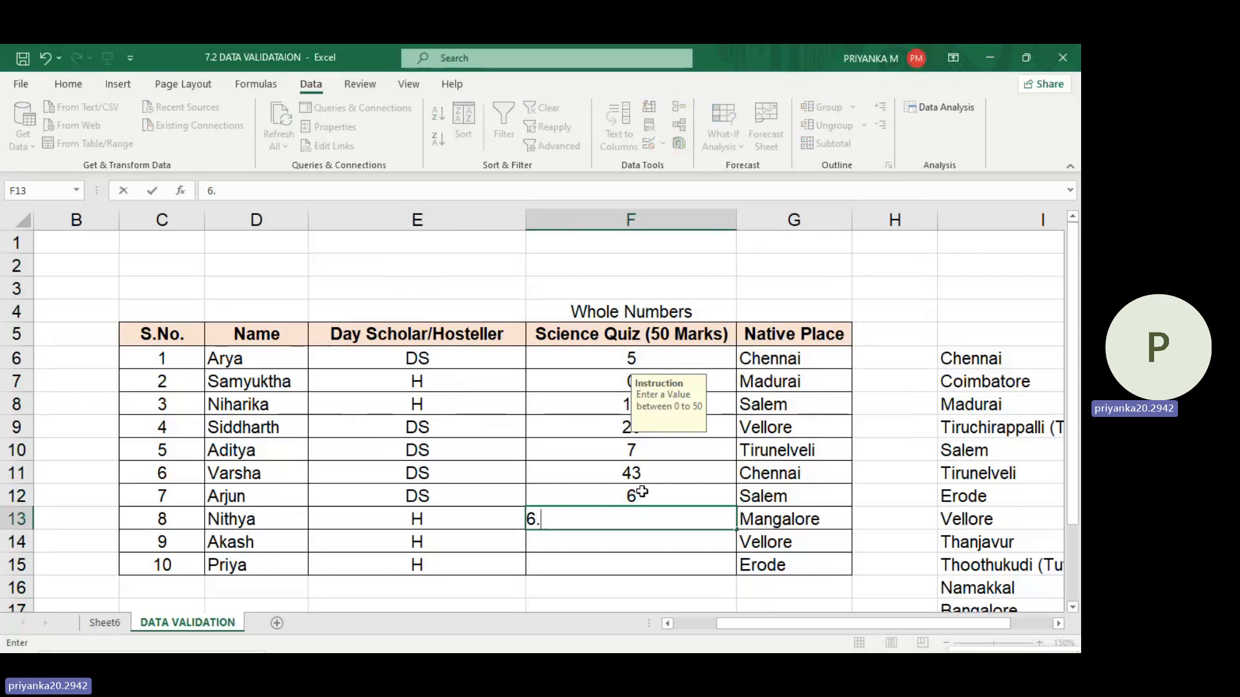
pyautogui.write('5')
pyautogui.press('Return')
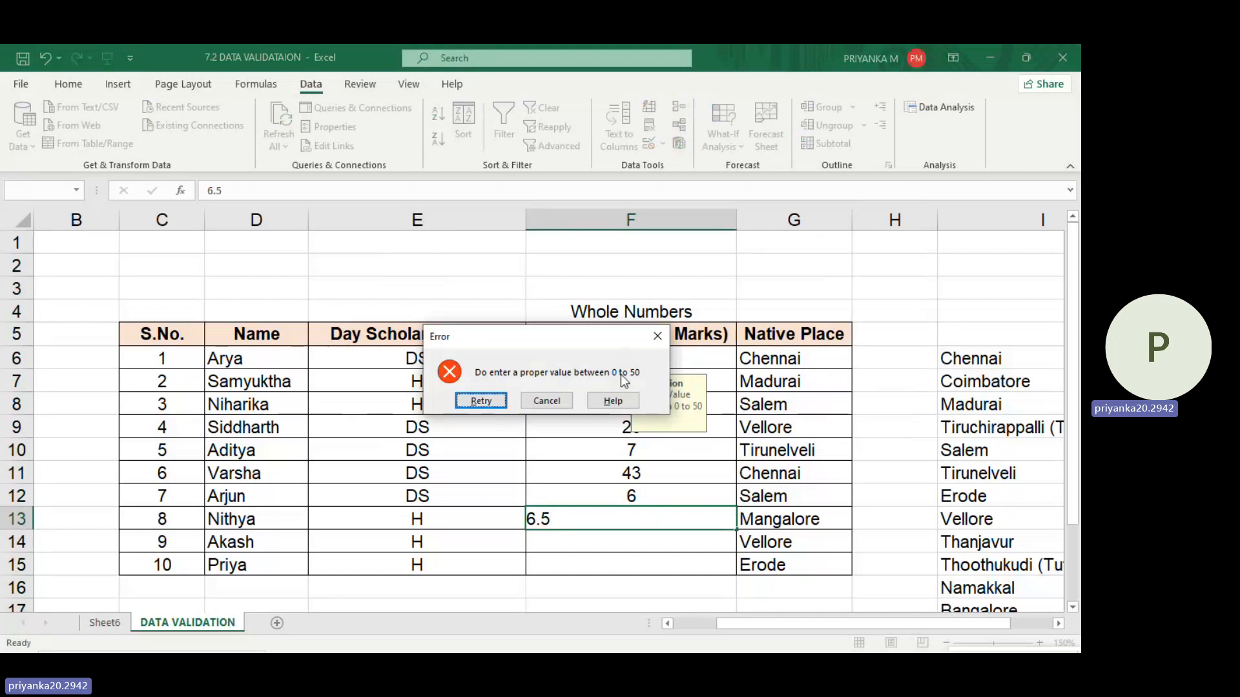
pyautogui.click(481, 400)
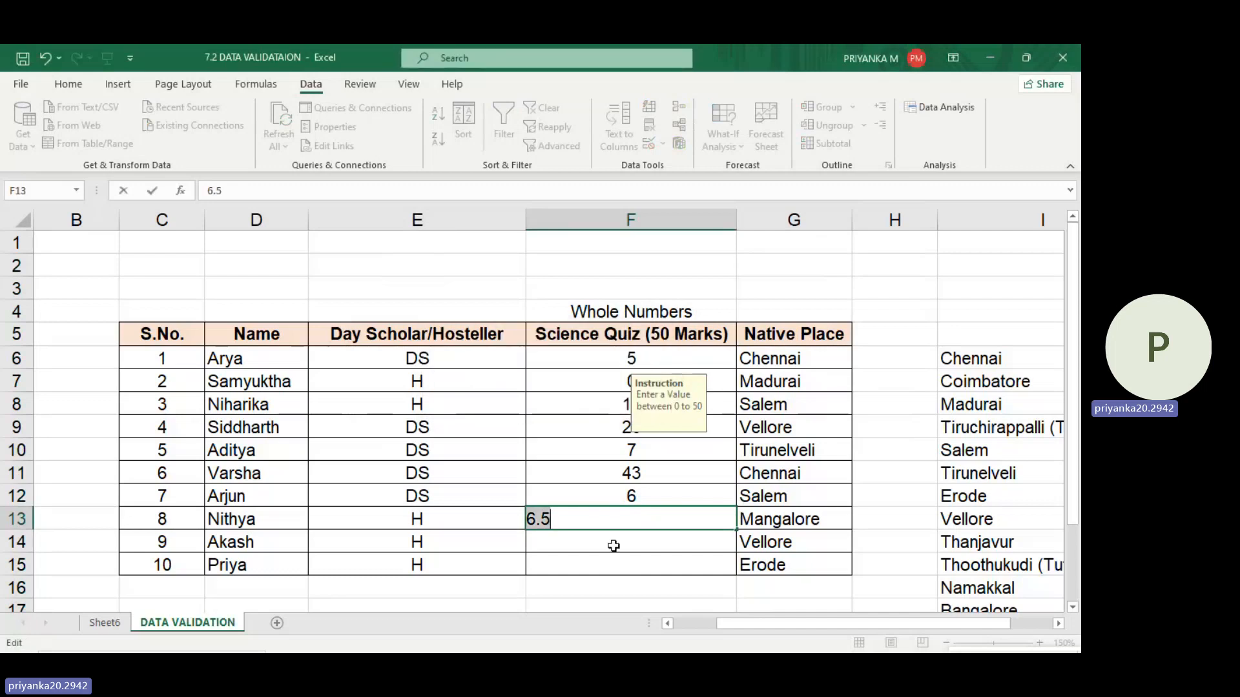
pyautogui.press('Return')
pyautogui.click(514, 405)
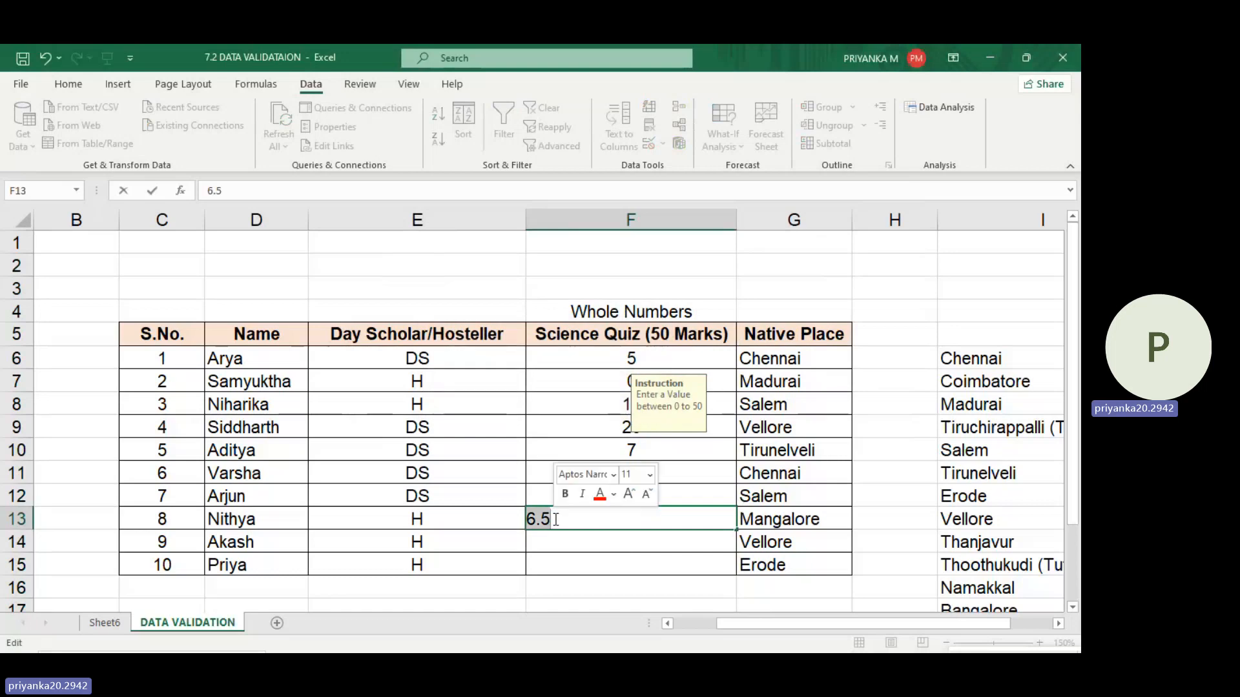
pyautogui.write('25')
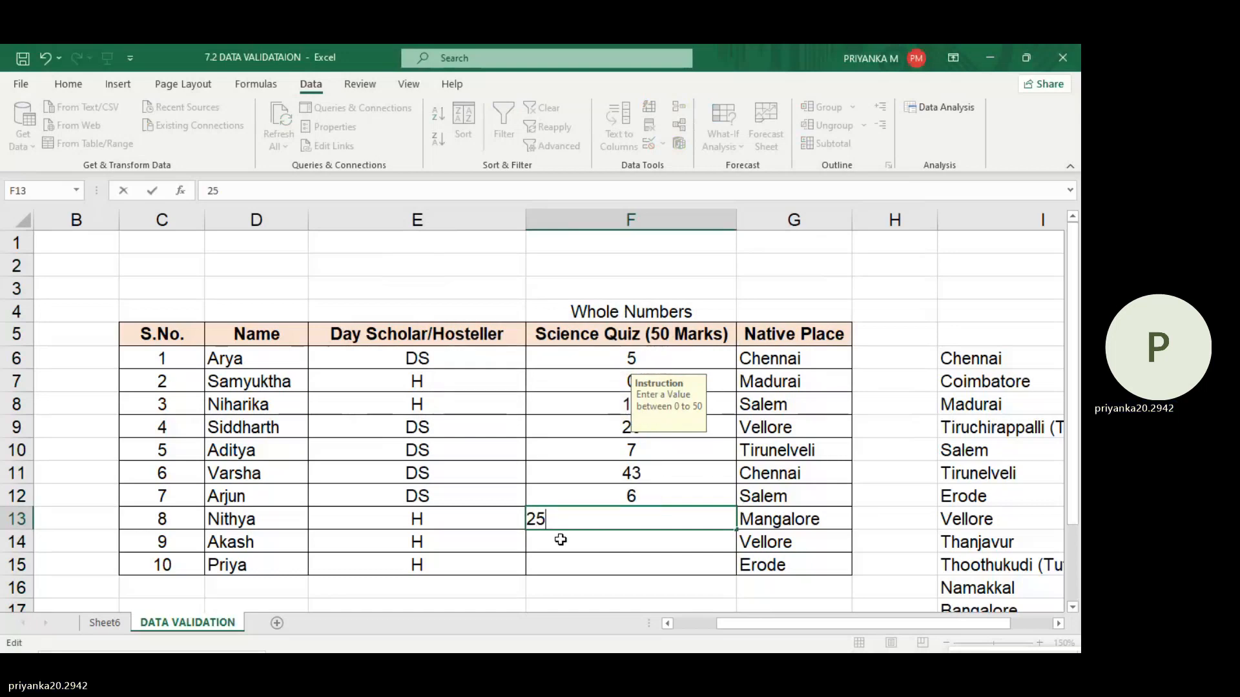
pyautogui.press('Return')
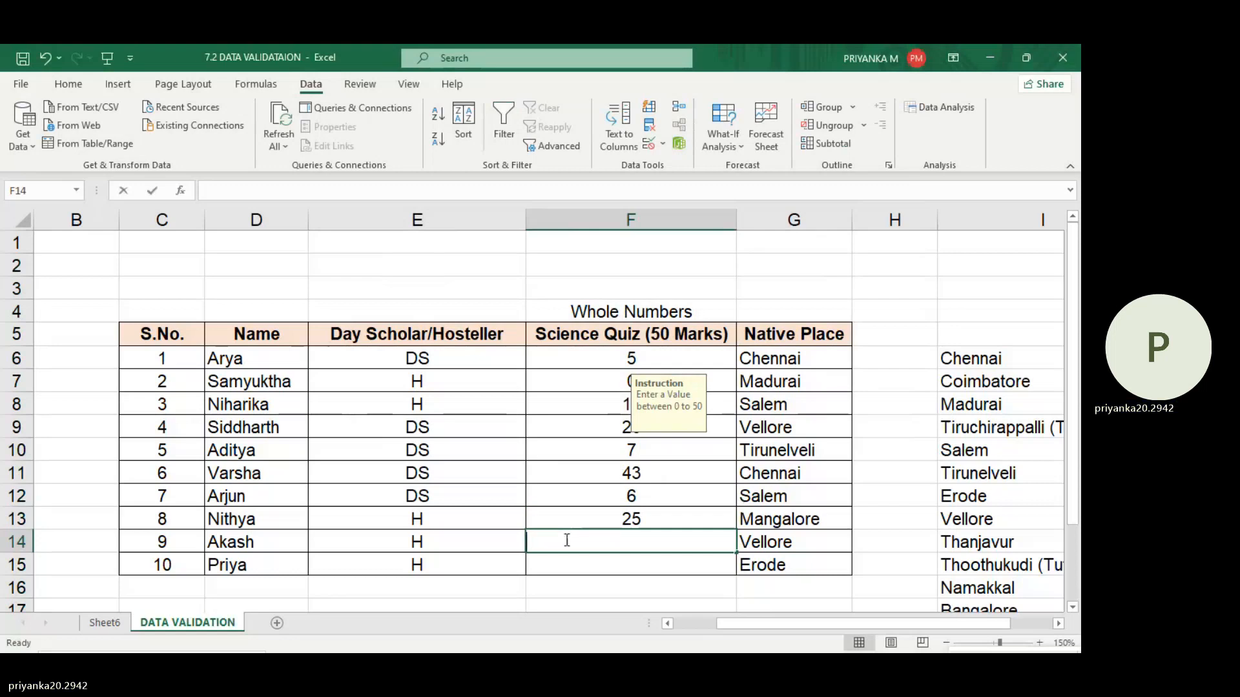
# - Complete the Science Quiz column with the marks 10 in F14 and 34 in F15
pyautogui.write('10')
pyautogui.press('Return')
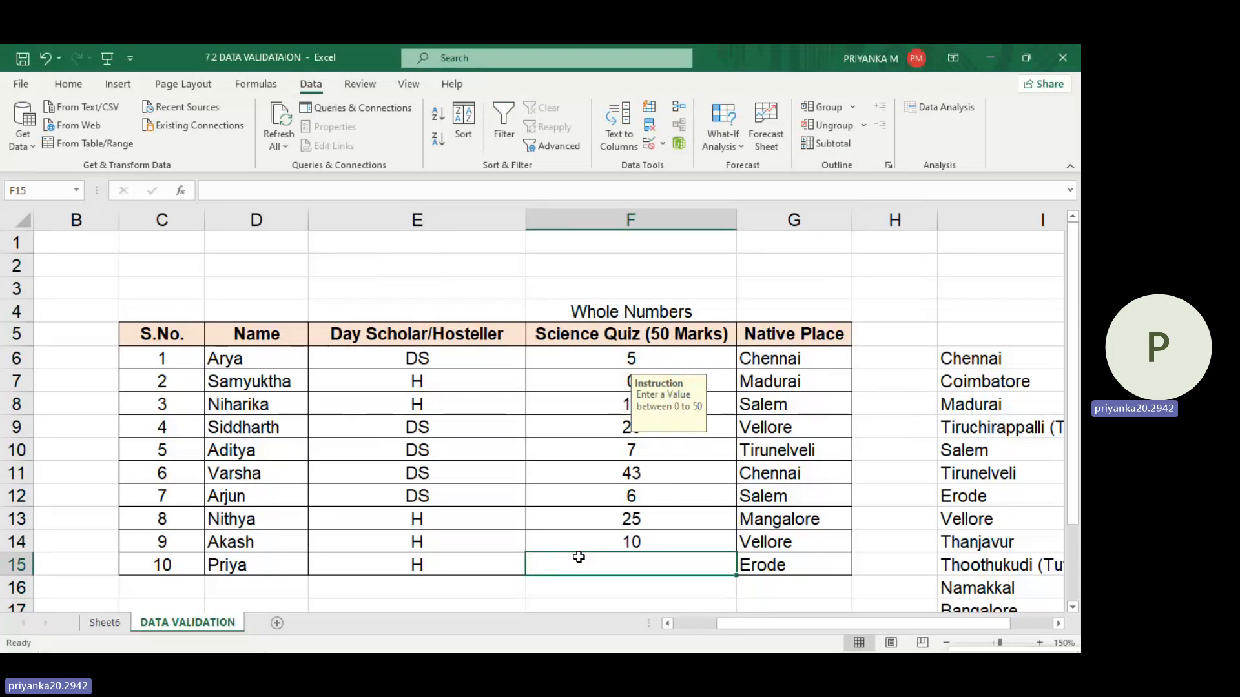
pyautogui.write('34')
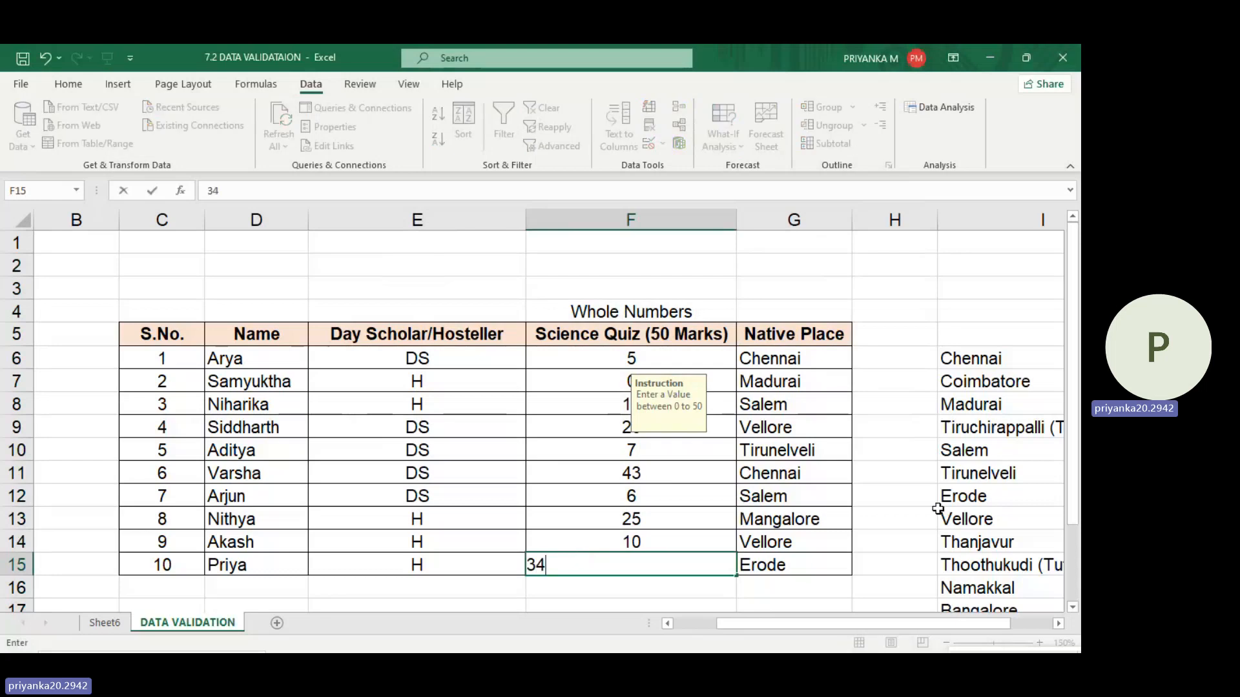
pyautogui.click(860, 501)
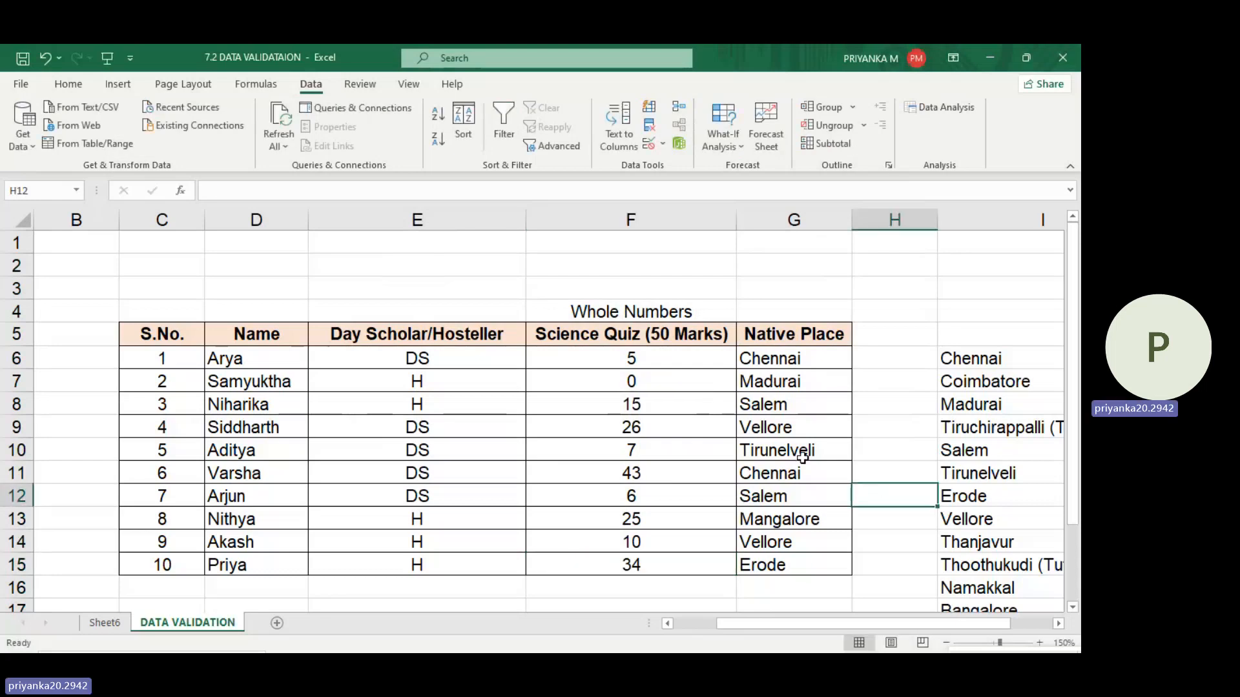
# - Open the drop-down list of native places in G6
pyautogui.click(848, 386)
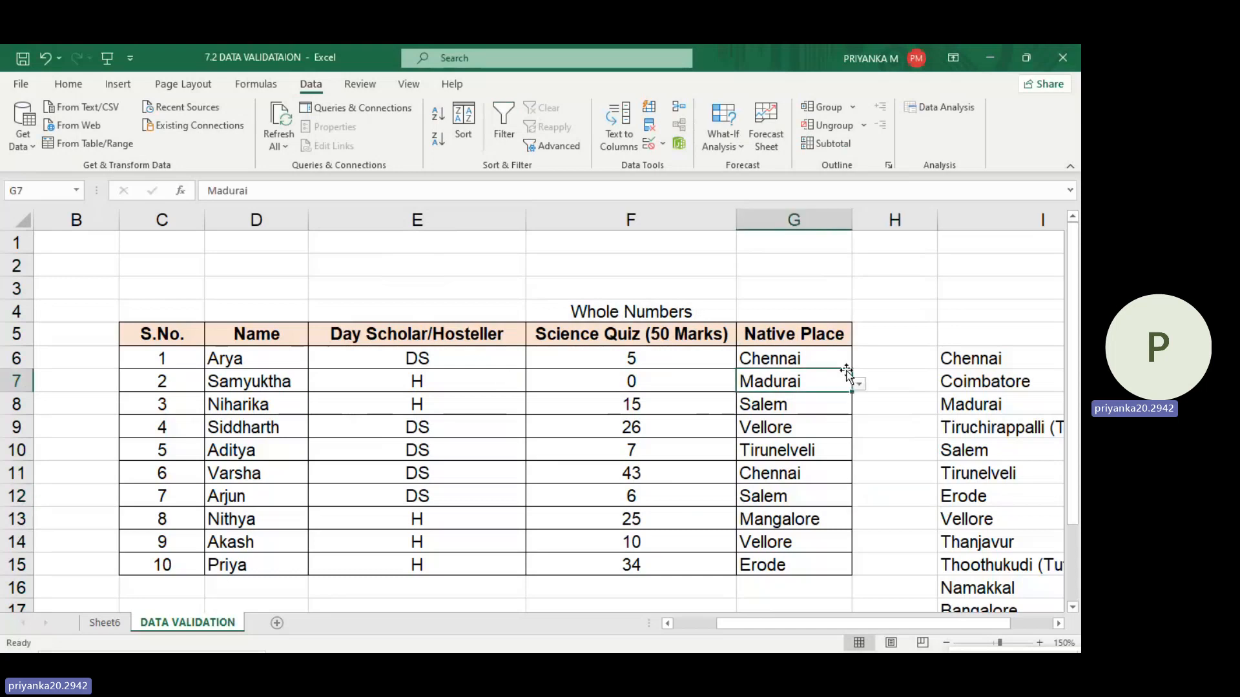
pyautogui.click(849, 359)
pyautogui.click(859, 361)
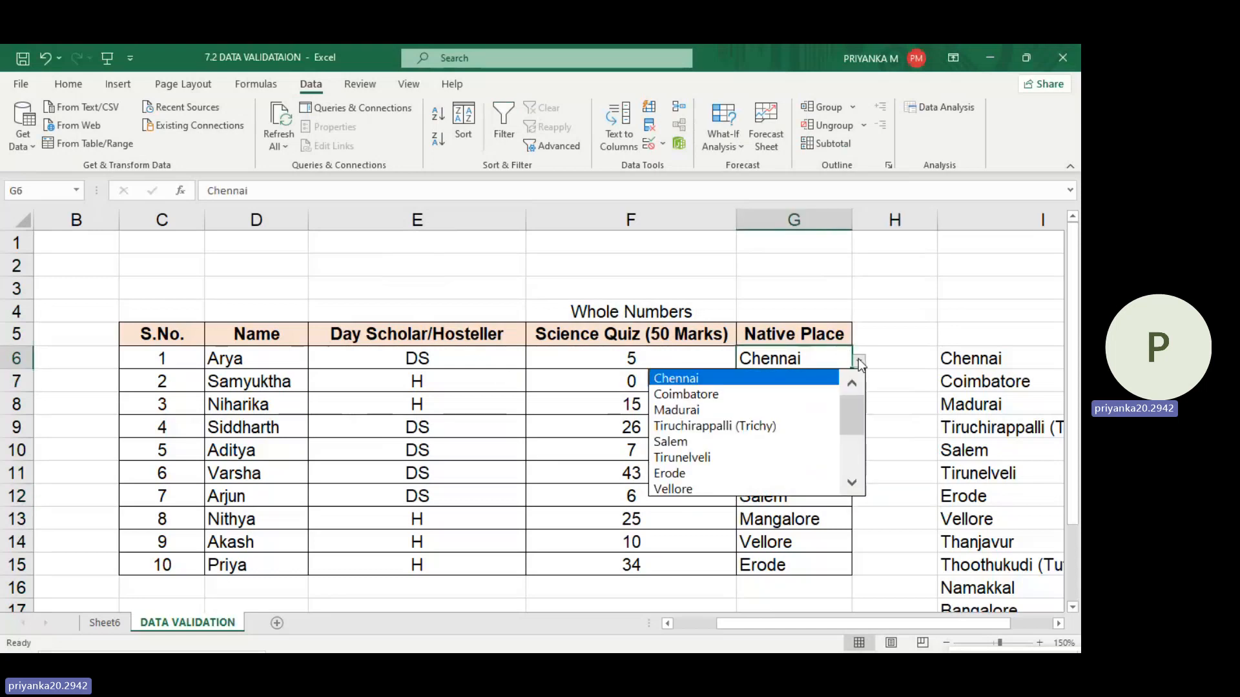